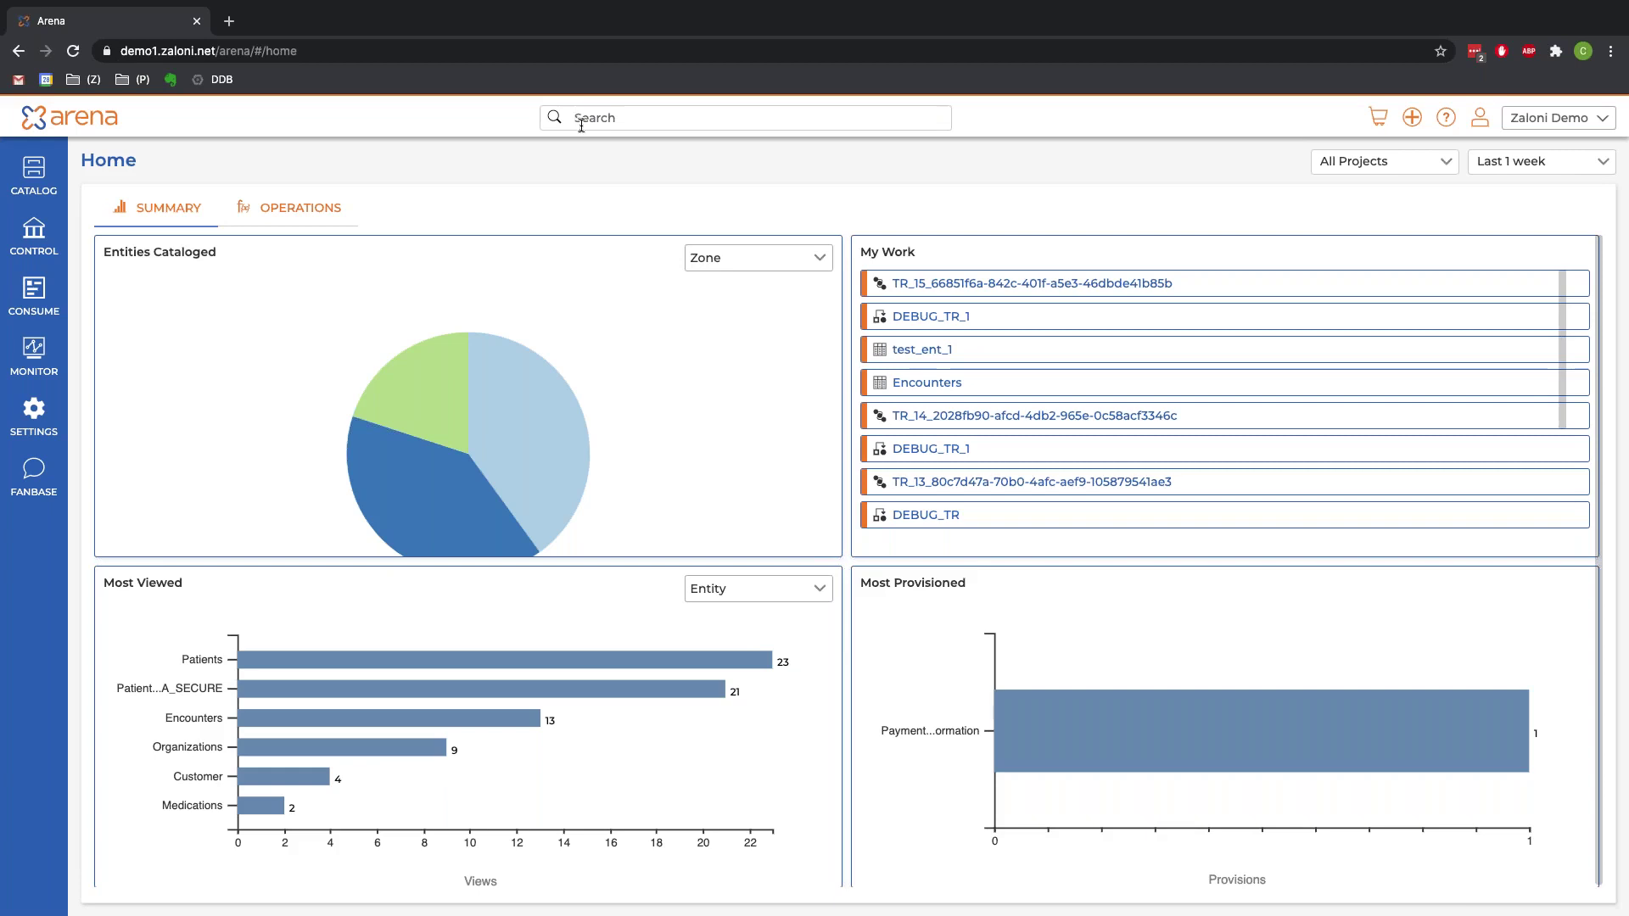
Step: Search the catalog for 'Patients' to list Patients and its related datasets
{"action": "left_click", "coordinate": [581, 126]}
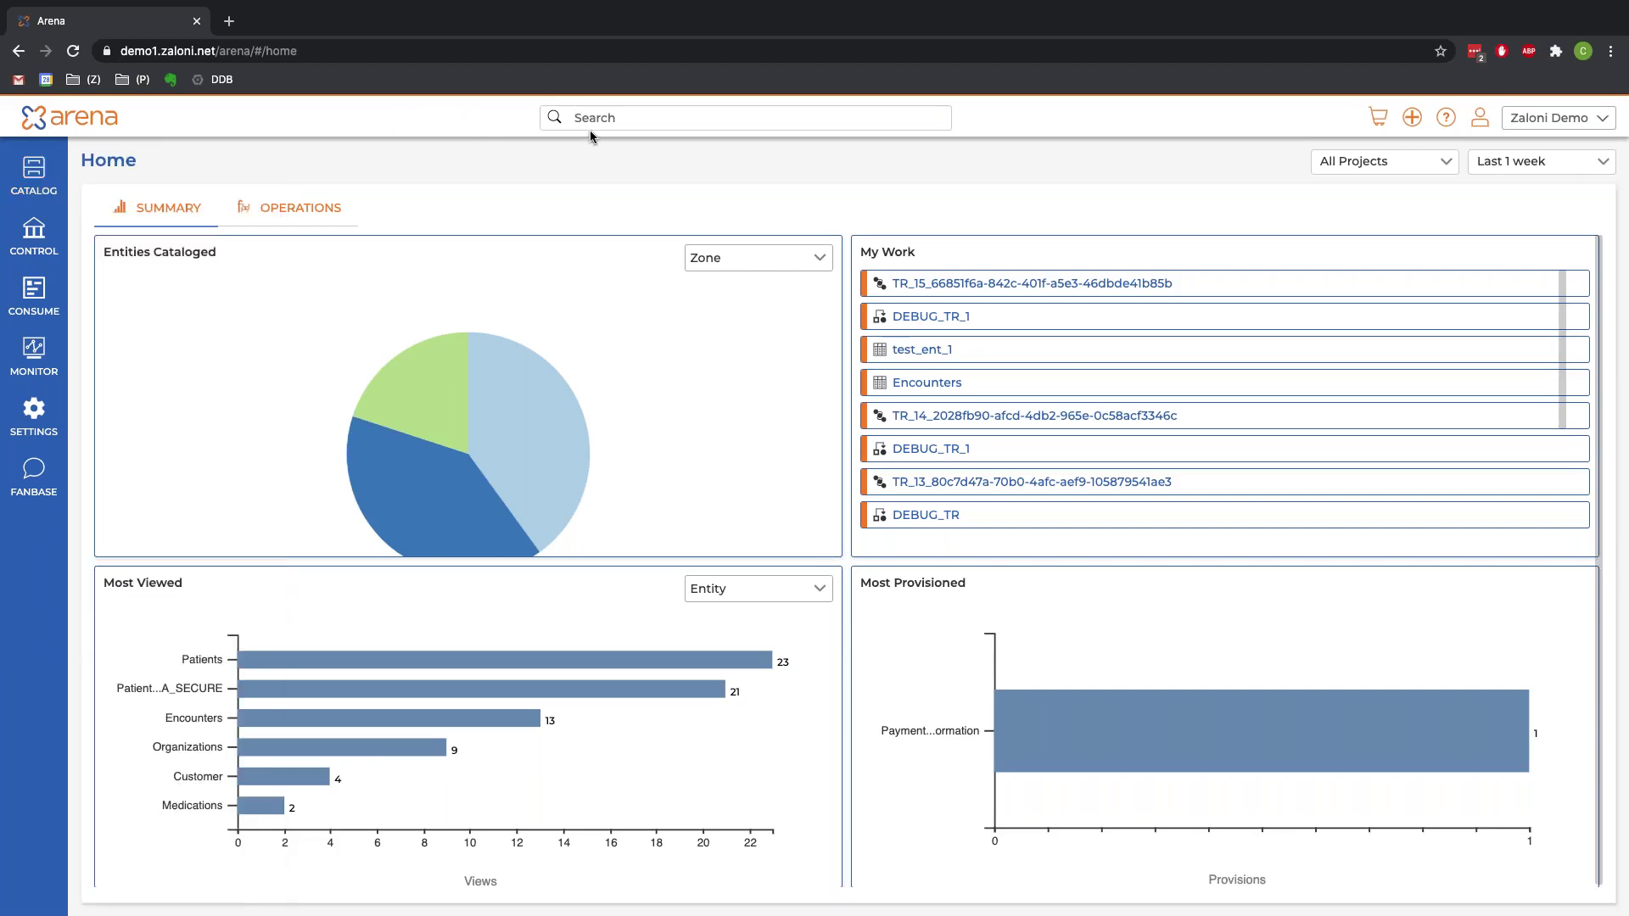
{"action": "type", "text": "ents"}
{"action": "key", "text": "Return"}
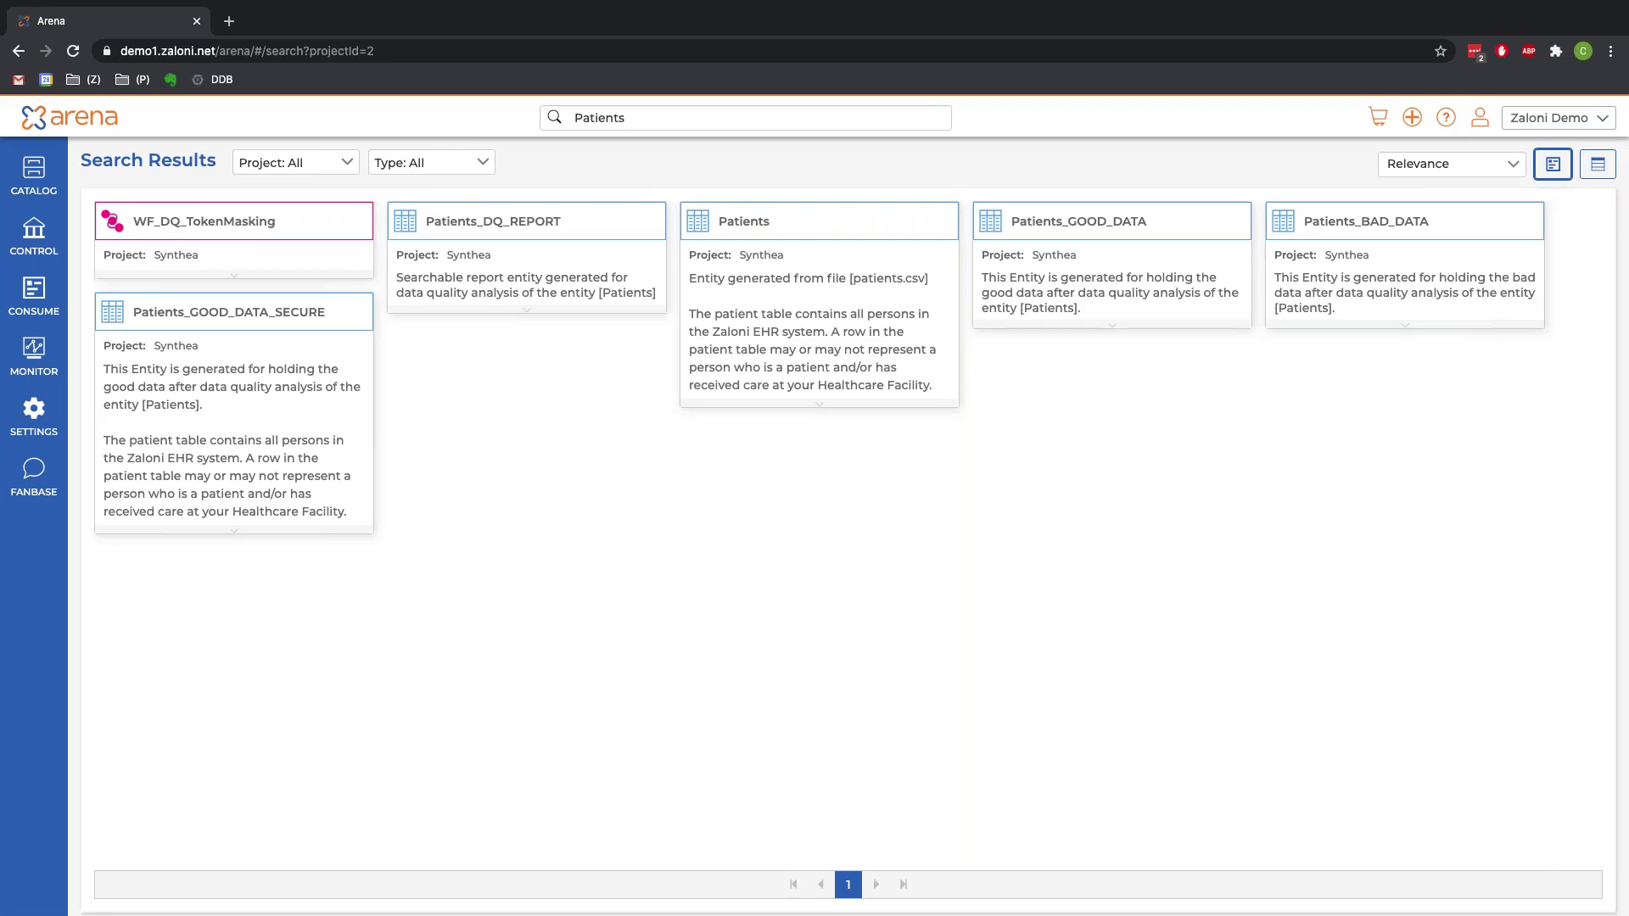
Step: Filter the Patients search results to the Entities type and the RAW zone
{"action": "left_click", "coordinate": [307, 162]}
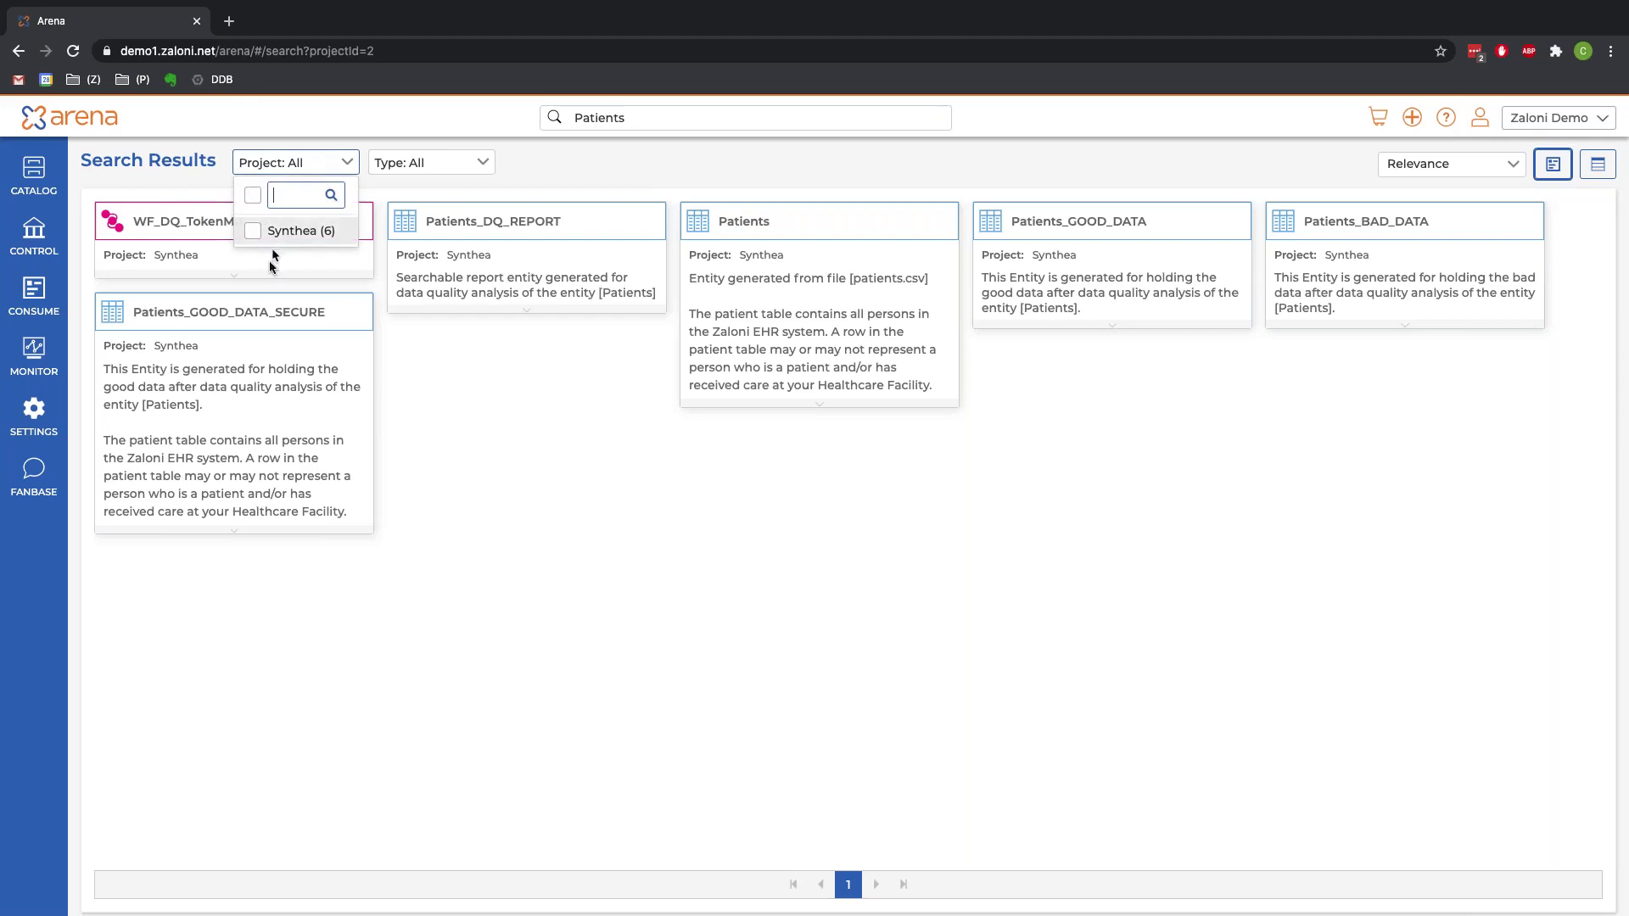
{"action": "left_click", "coordinate": [424, 163]}
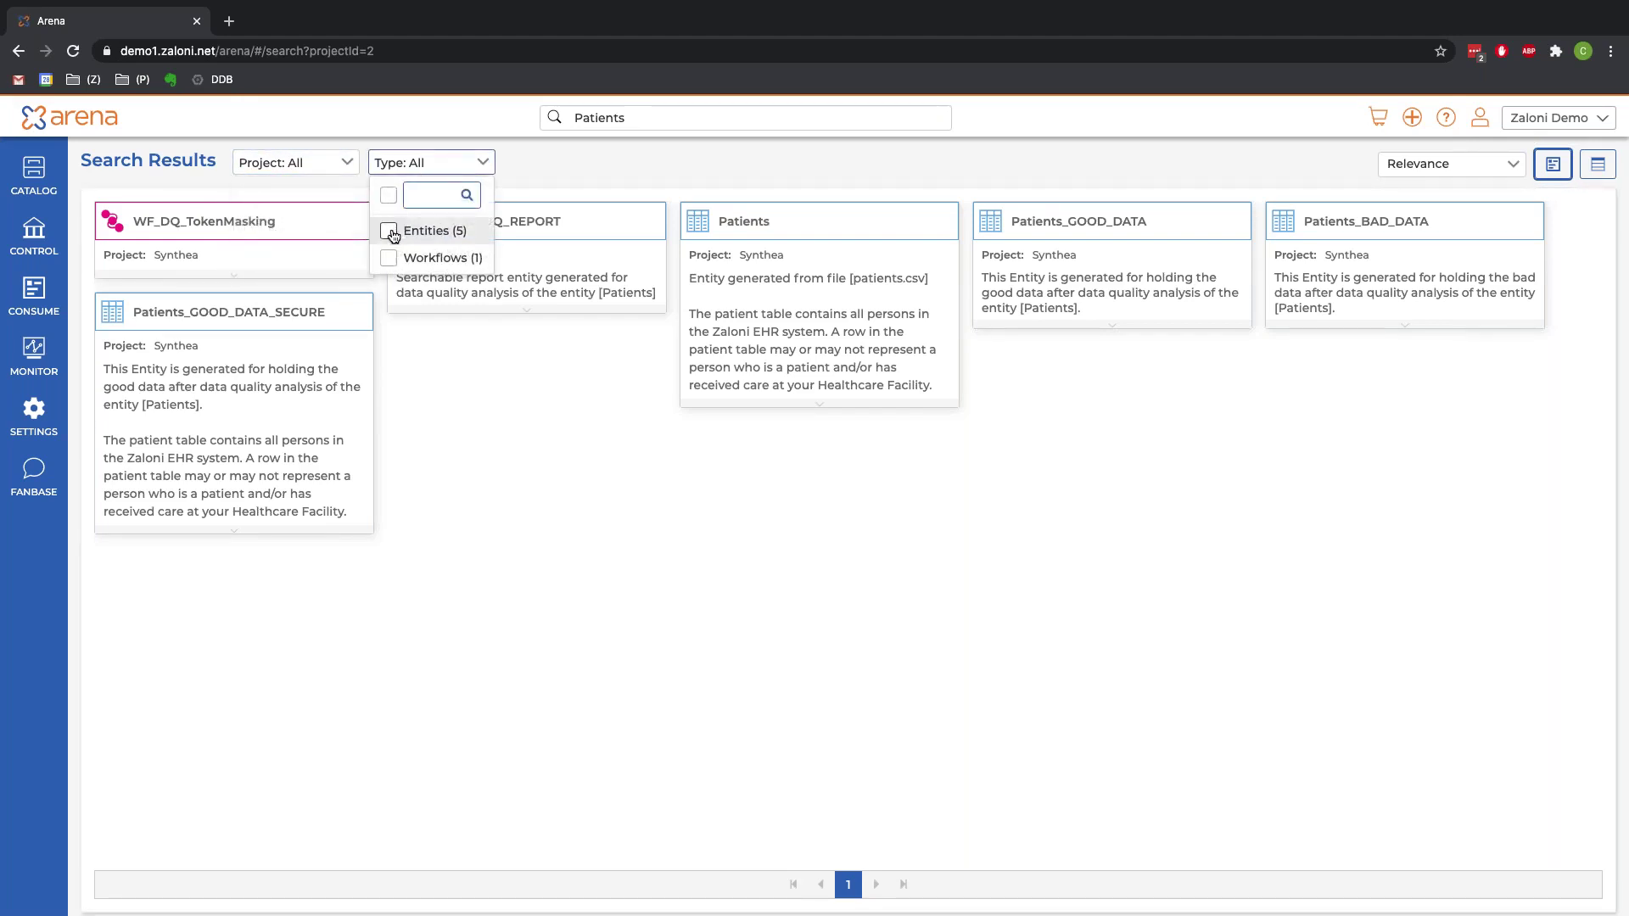
{"action": "left_click", "coordinate": [389, 232]}
{"action": "left_click", "coordinate": [1137, 192]}
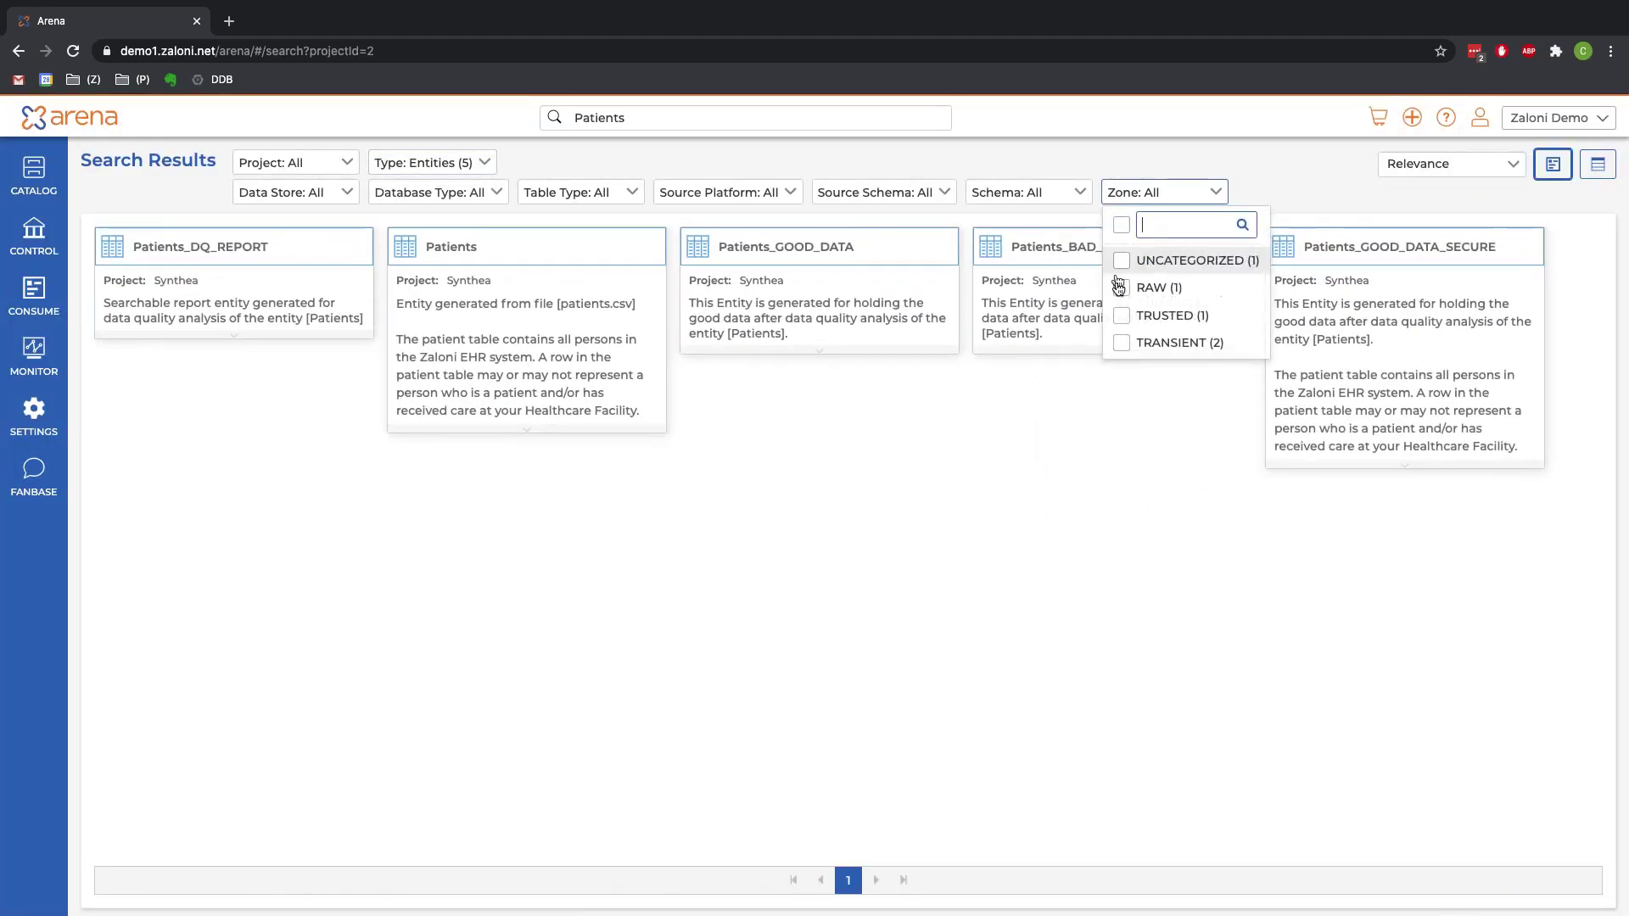
{"action": "left_click", "coordinate": [1122, 288]}
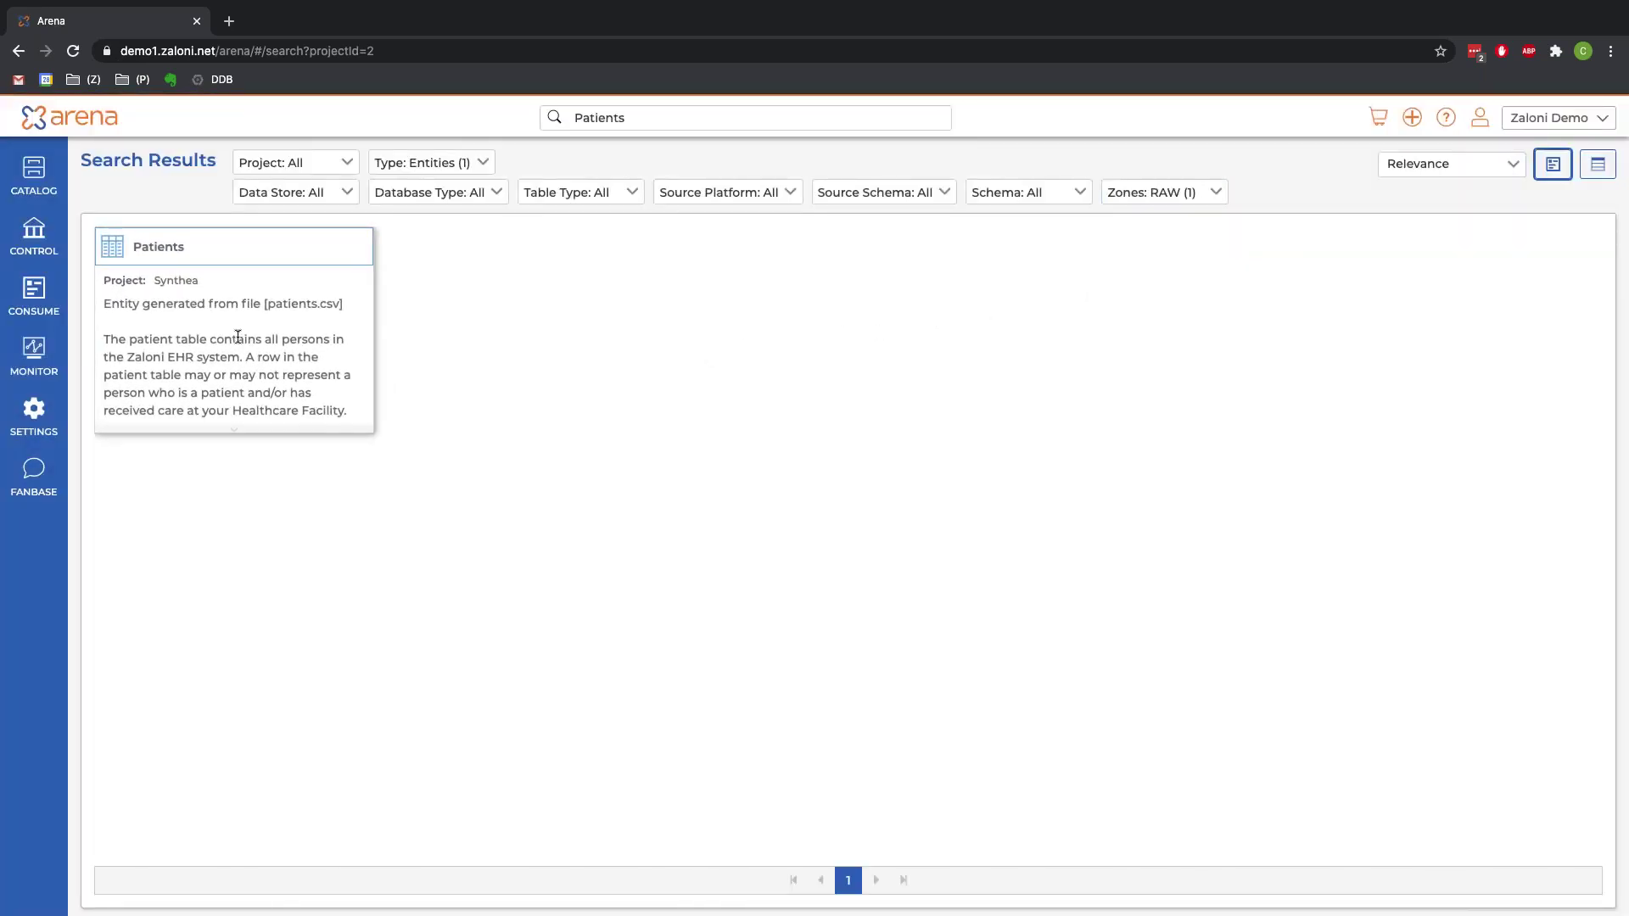
Step: Open the RAW Patients entity, accepting the switch to the Synthea project
{"action": "mouse_move", "coordinate": [195, 450]}
{"action": "left_click", "coordinate": [119, 567]}
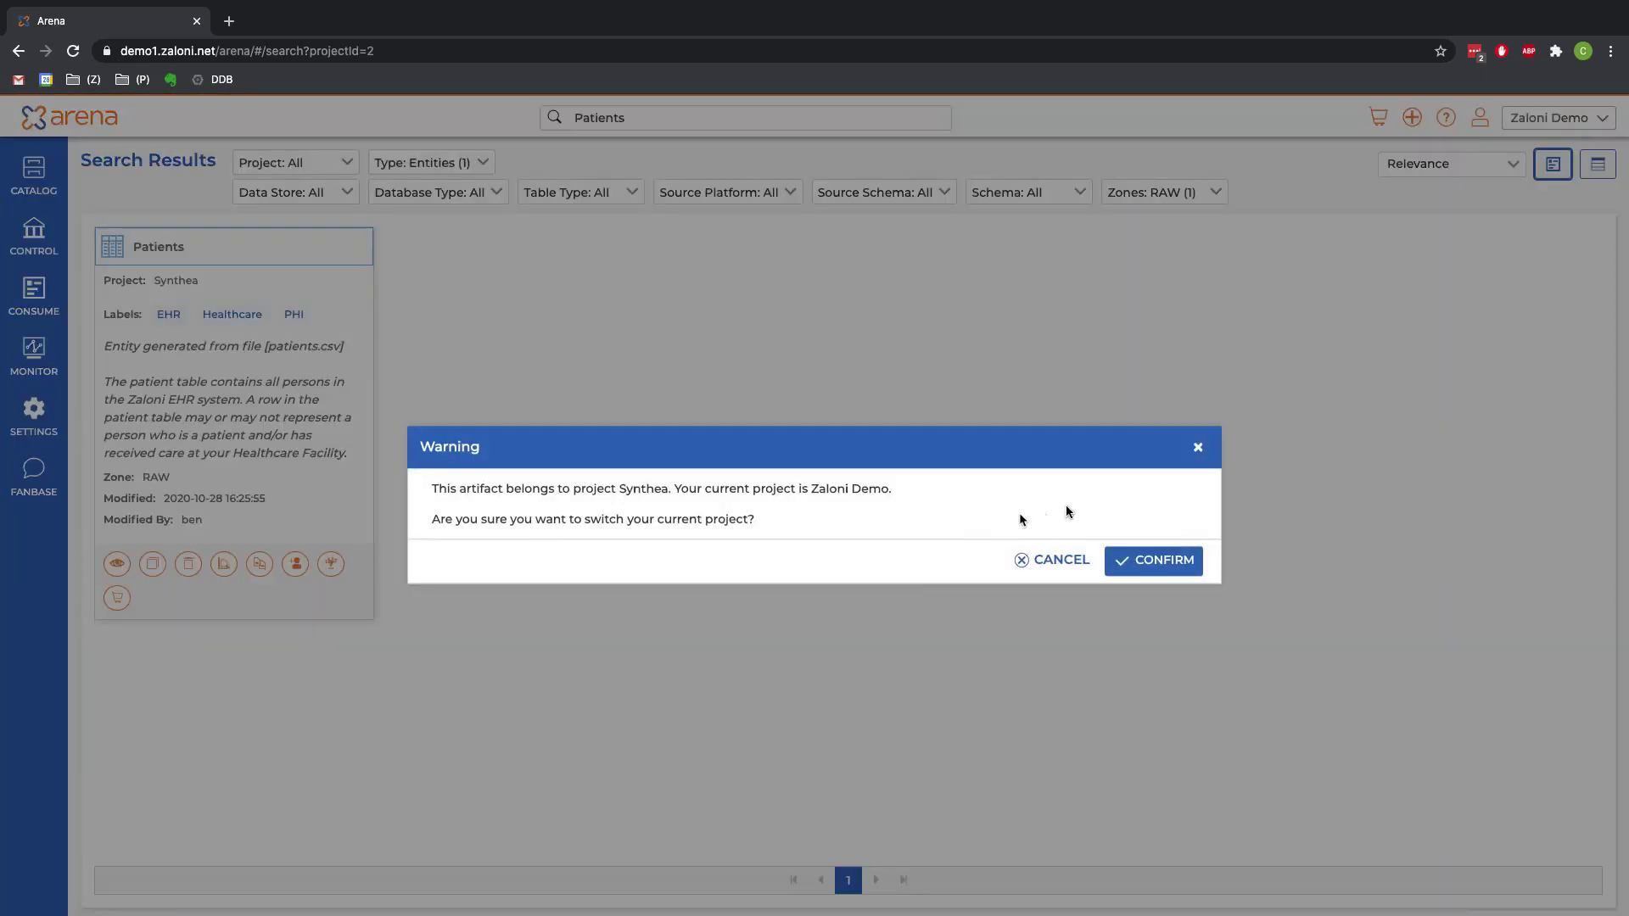
{"action": "left_click", "coordinate": [1158, 557]}
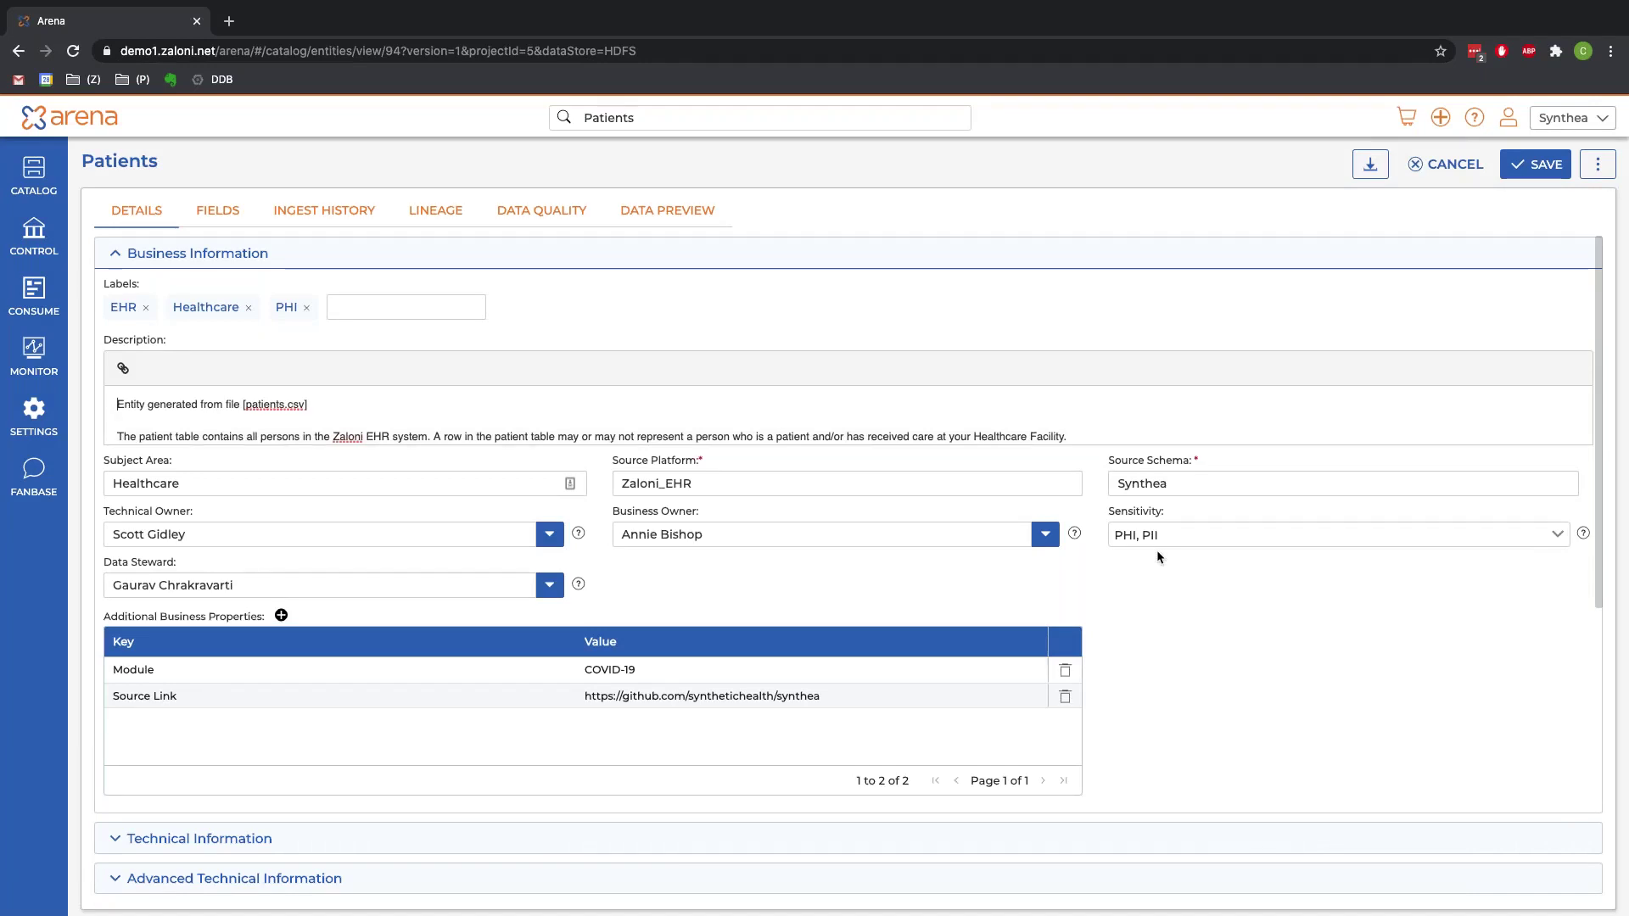
Step: Expand Patients' Technical Information, then list its 25 fields with Id as primary key
{"action": "scroll", "coordinate": [526, 619], "scroll_direction": "down", "scroll_amount": 2}
{"action": "scroll", "coordinate": [153, 286], "scroll_direction": "down", "scroll_amount": 4}
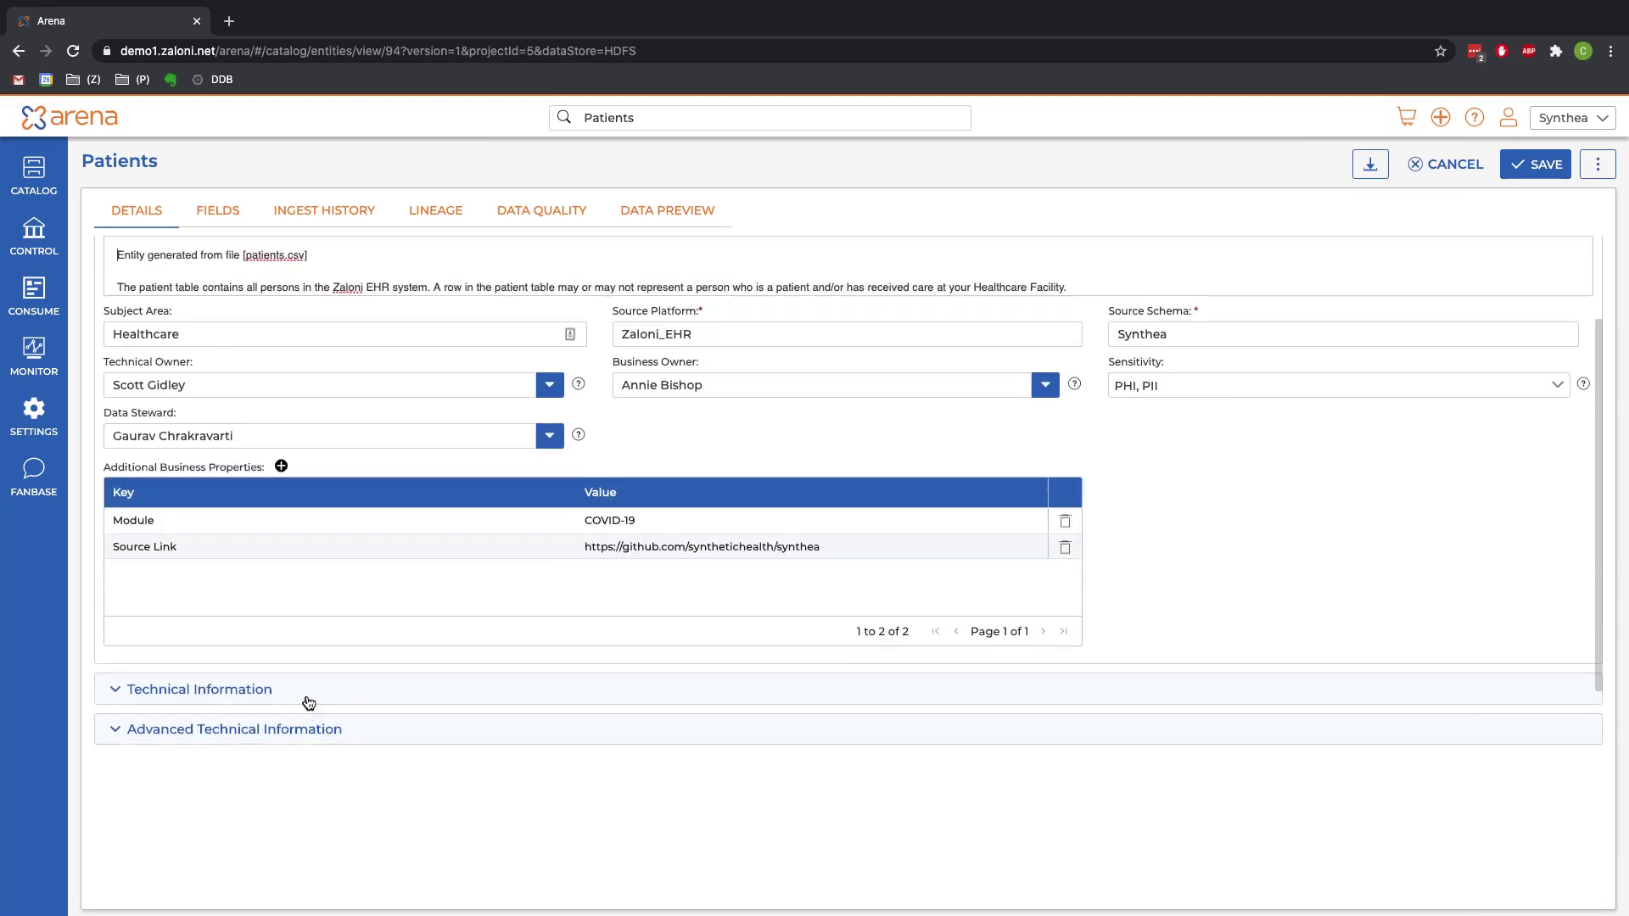
{"action": "left_click", "coordinate": [308, 703]}
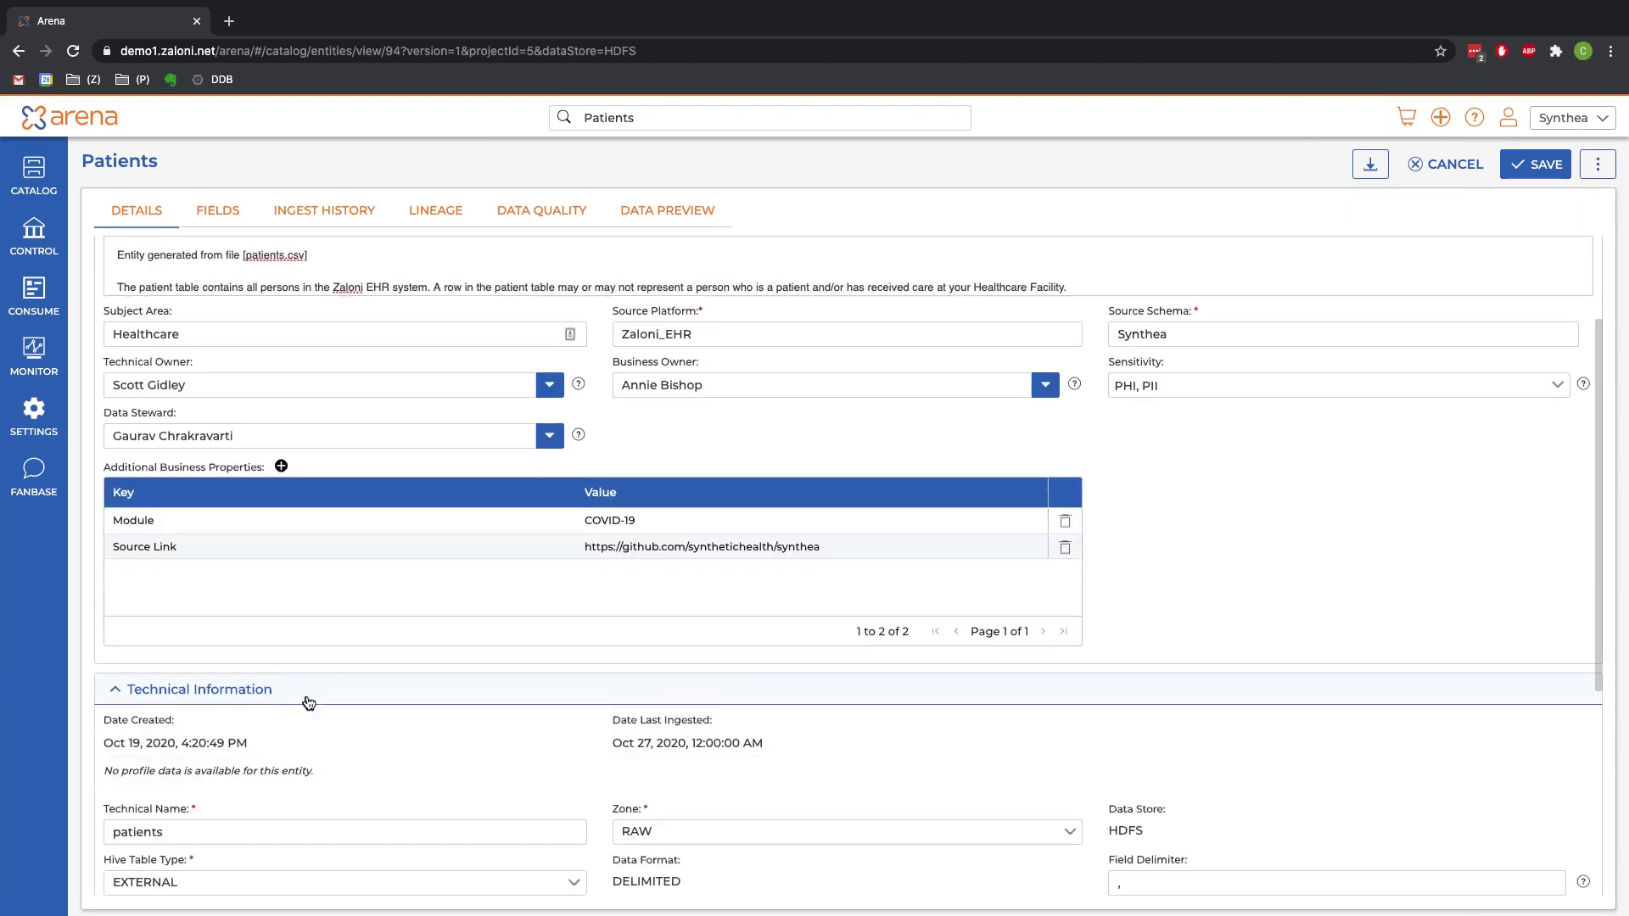
{"action": "scroll", "coordinate": [306, 702], "scroll_direction": "up", "scroll_amount": 1}
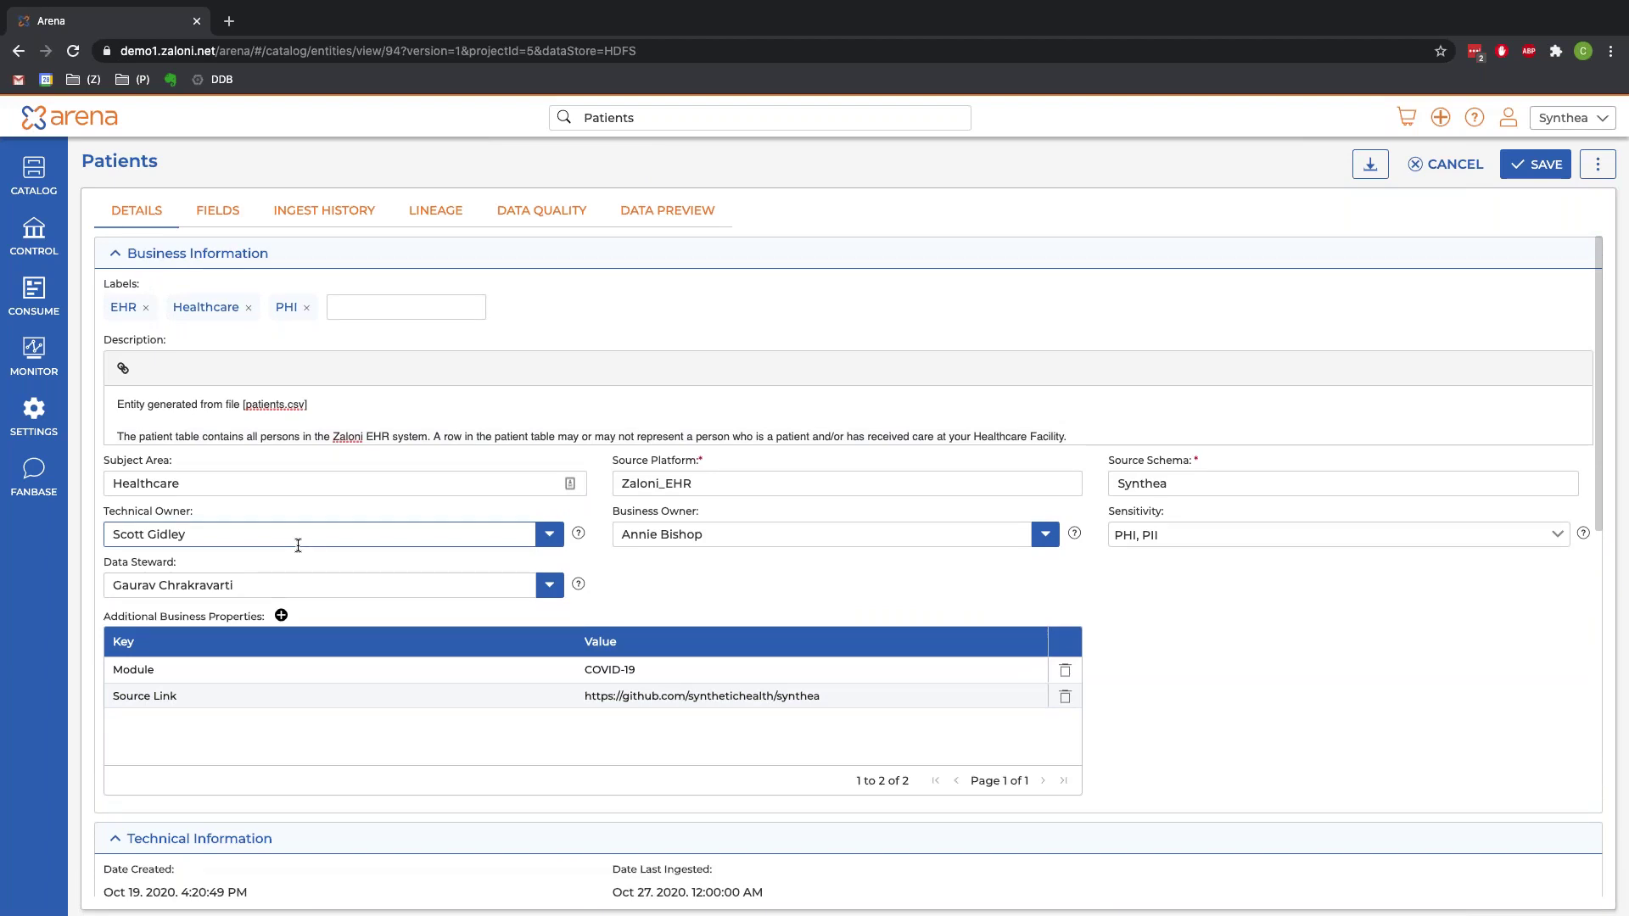
{"action": "left_click", "coordinate": [225, 222]}
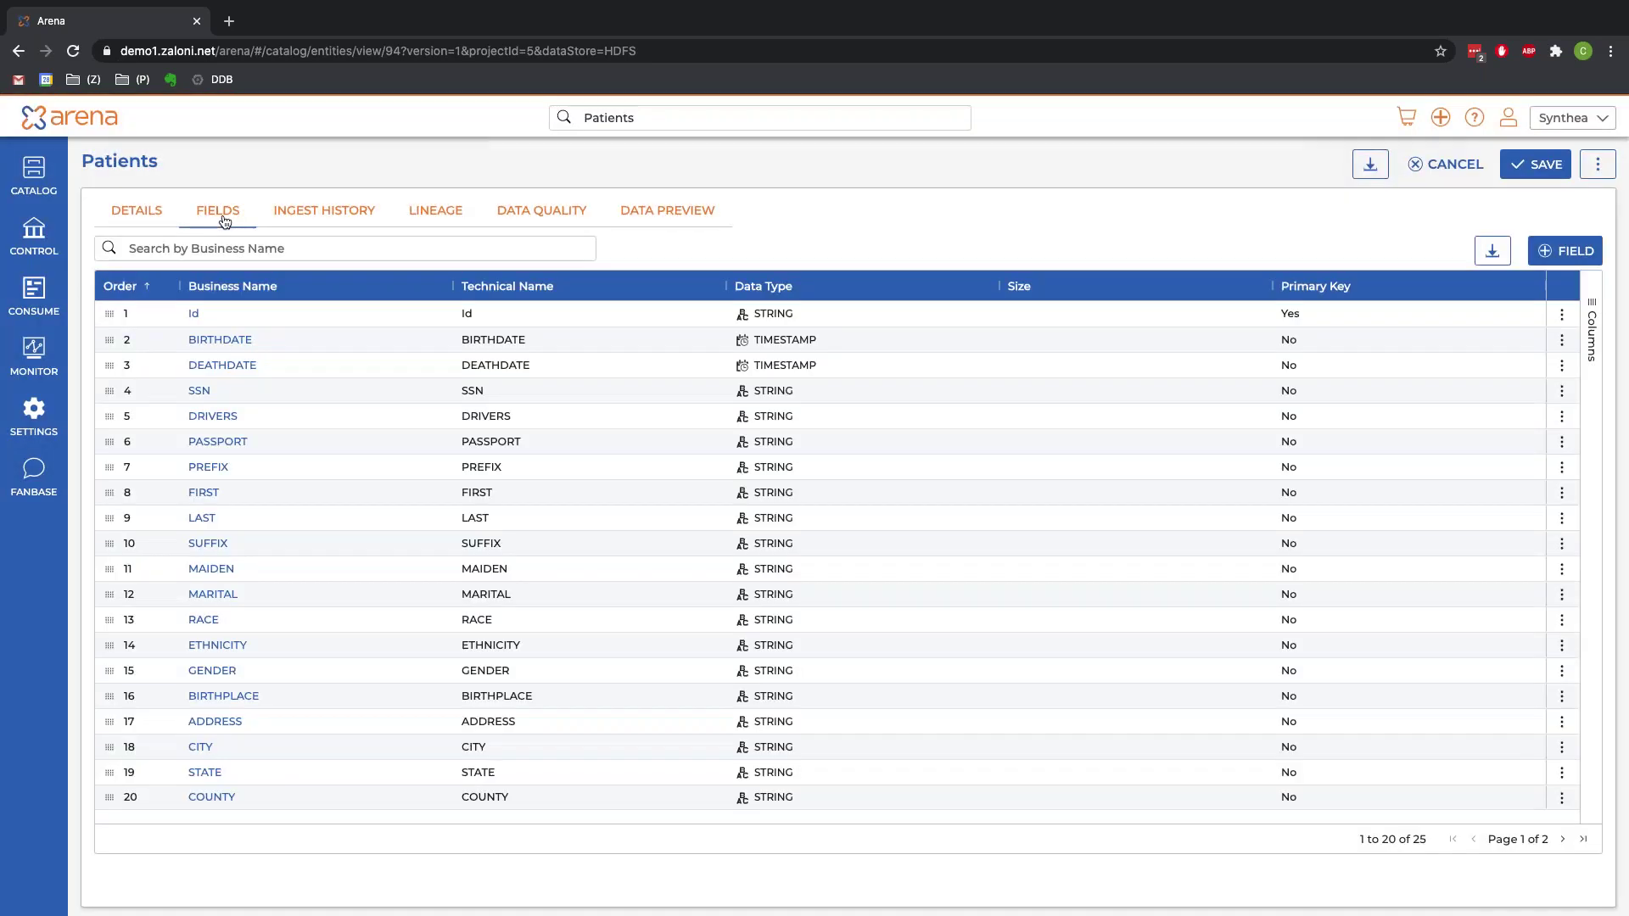
{"action": "left_click", "coordinate": [194, 315]}
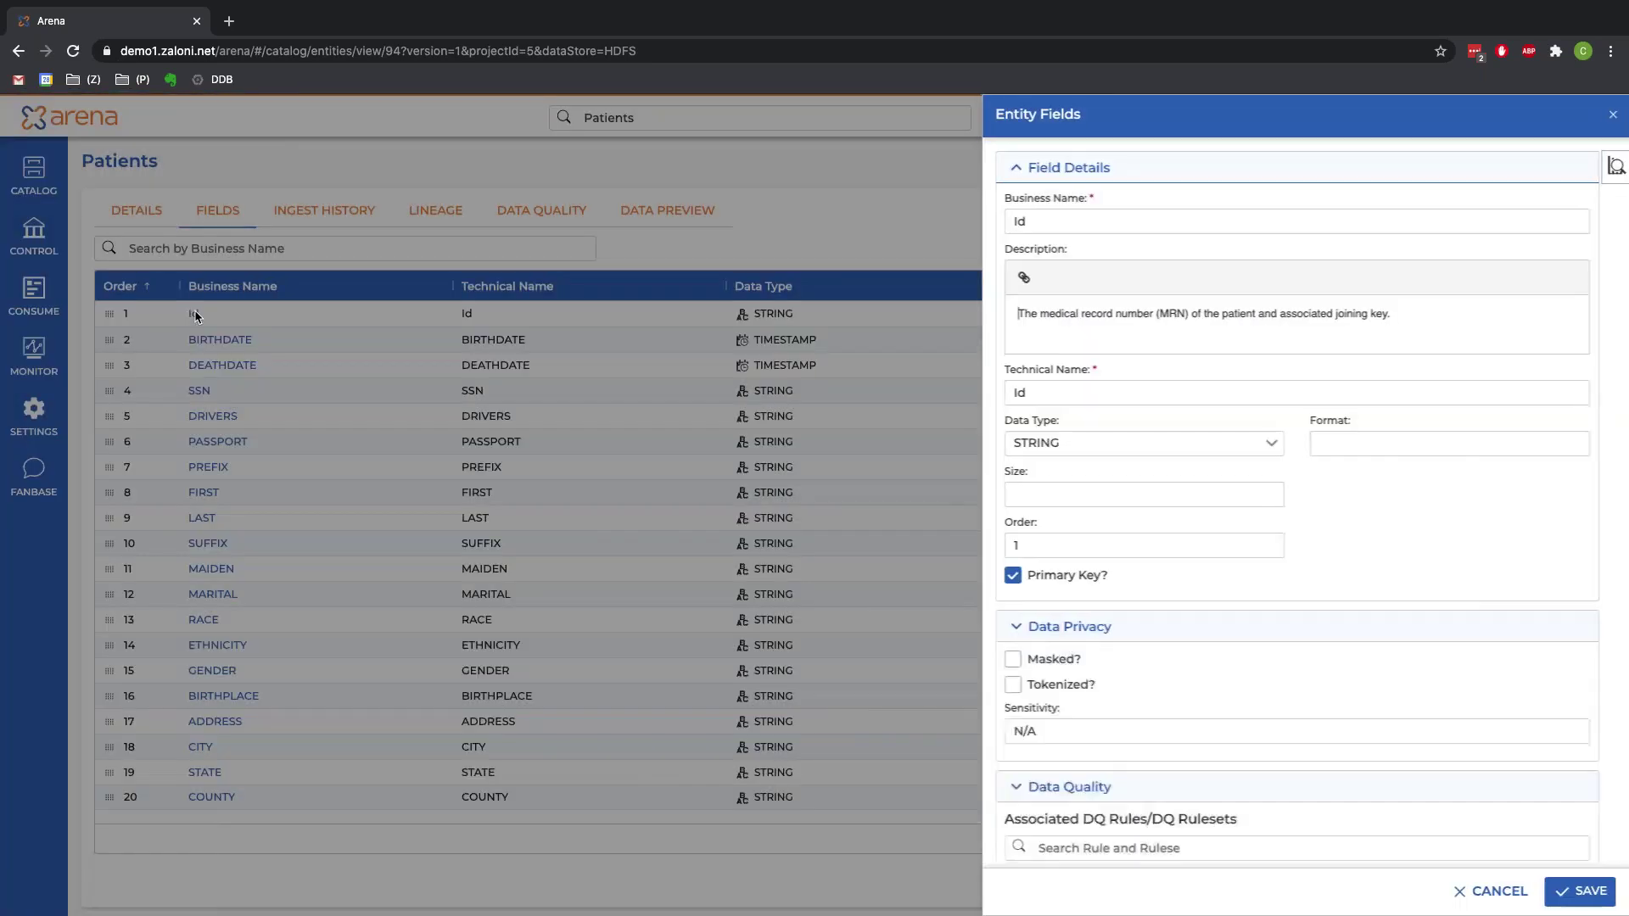
{"action": "left_click_drag", "start_coordinate": [1387, 314], "coordinate": [1265, 312]}
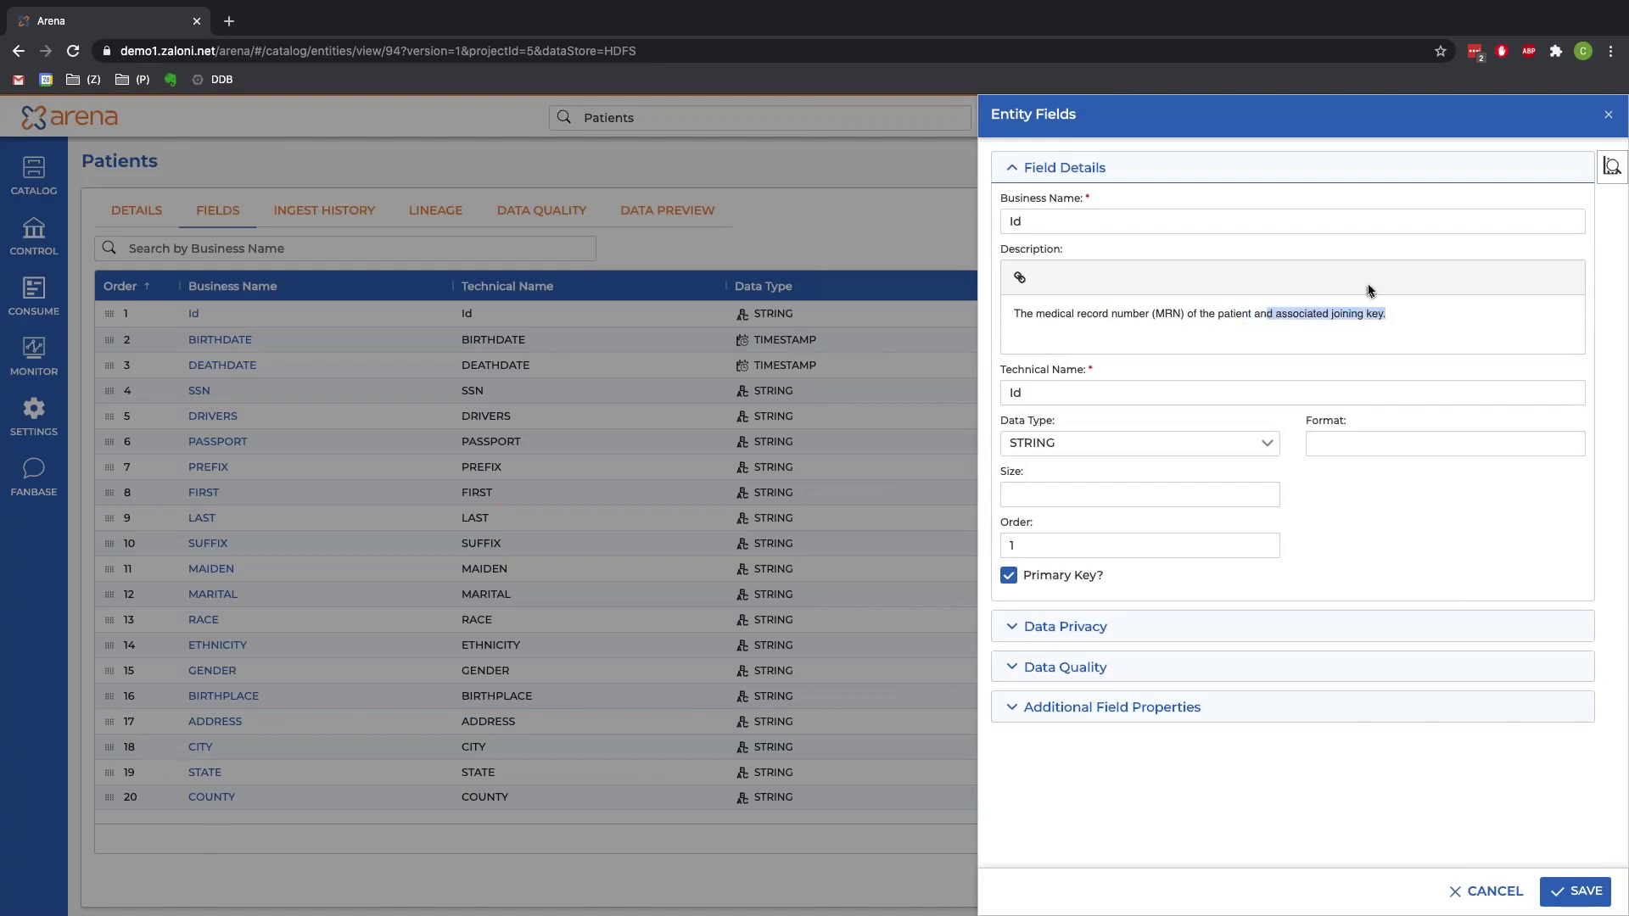
{"action": "left_click", "coordinate": [1610, 114]}
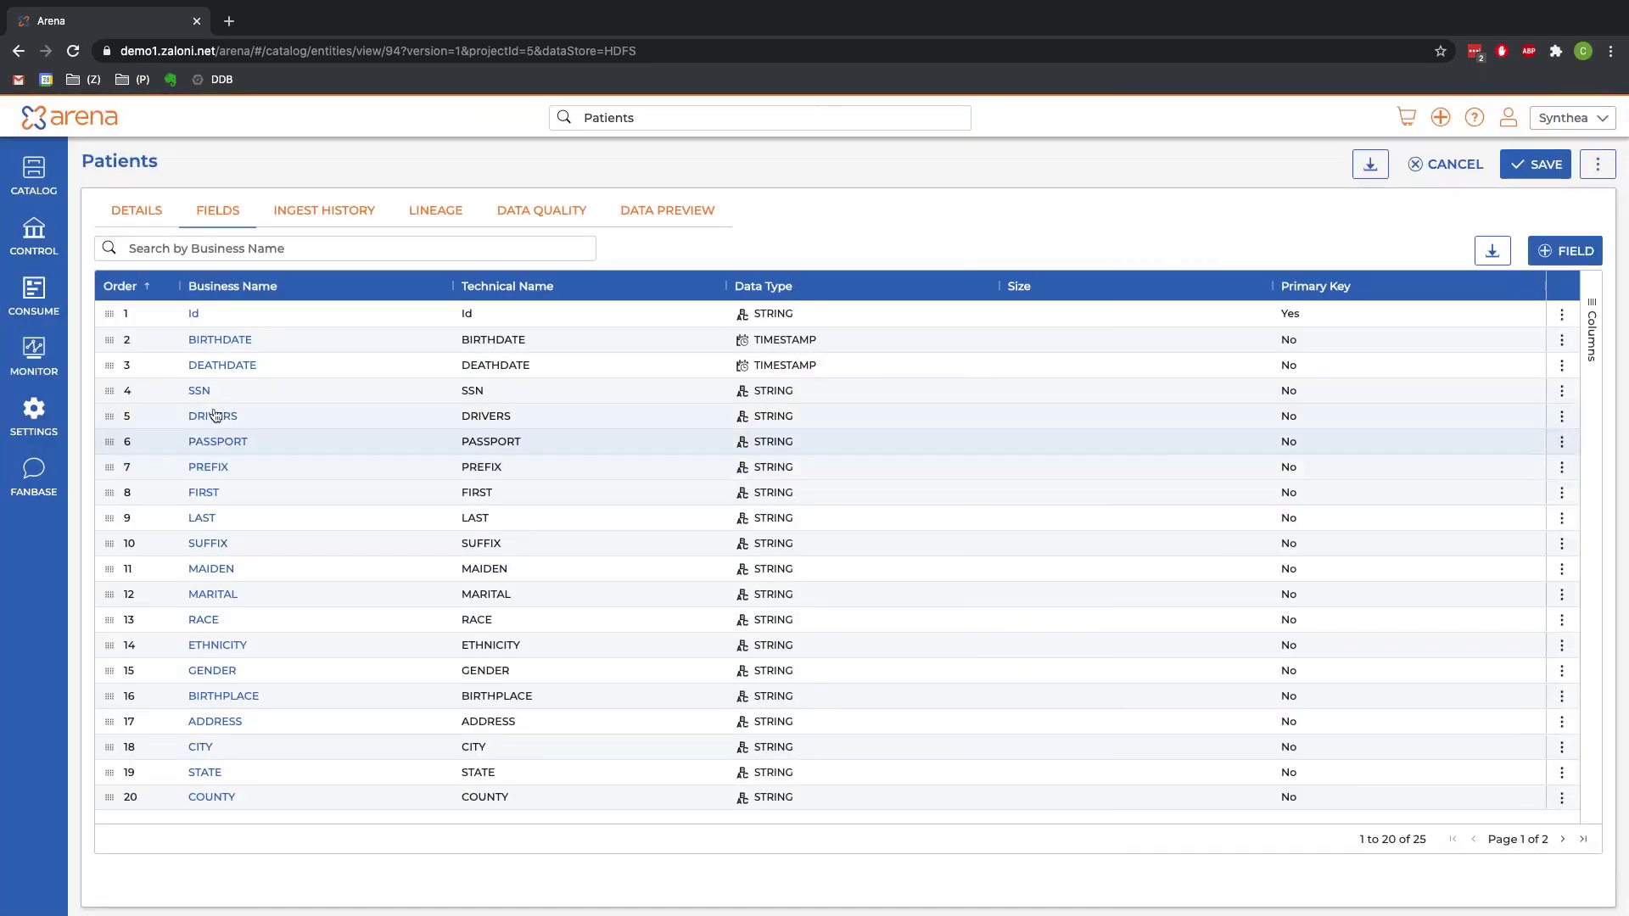
{"action": "left_click", "coordinate": [202, 391]}
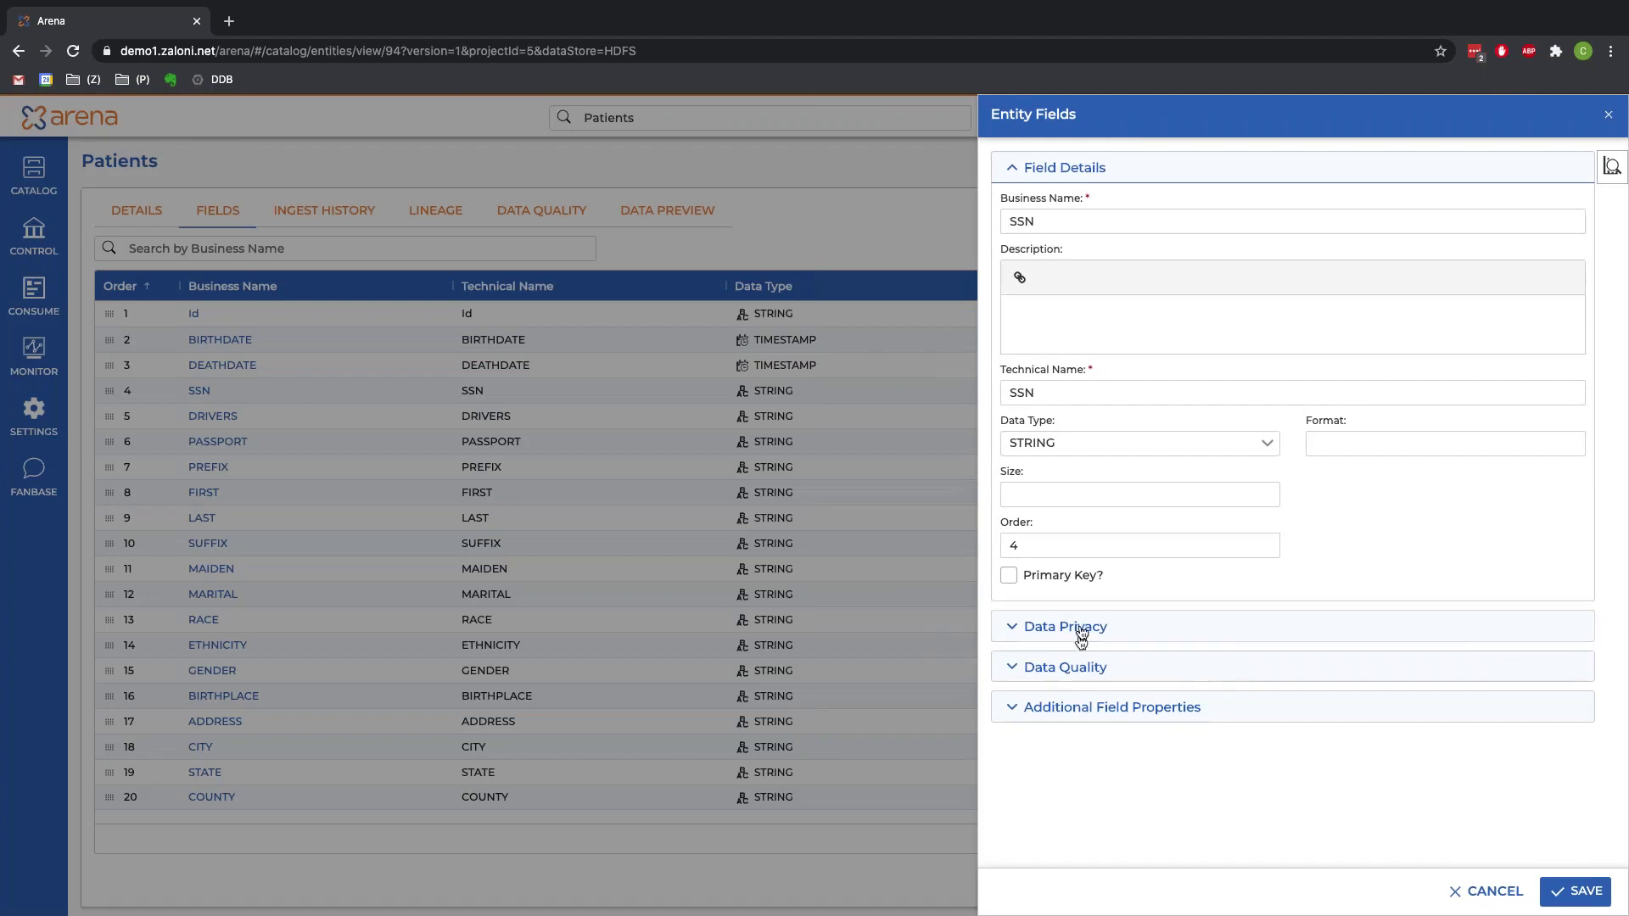
{"action": "left_click", "coordinate": [1081, 628]}
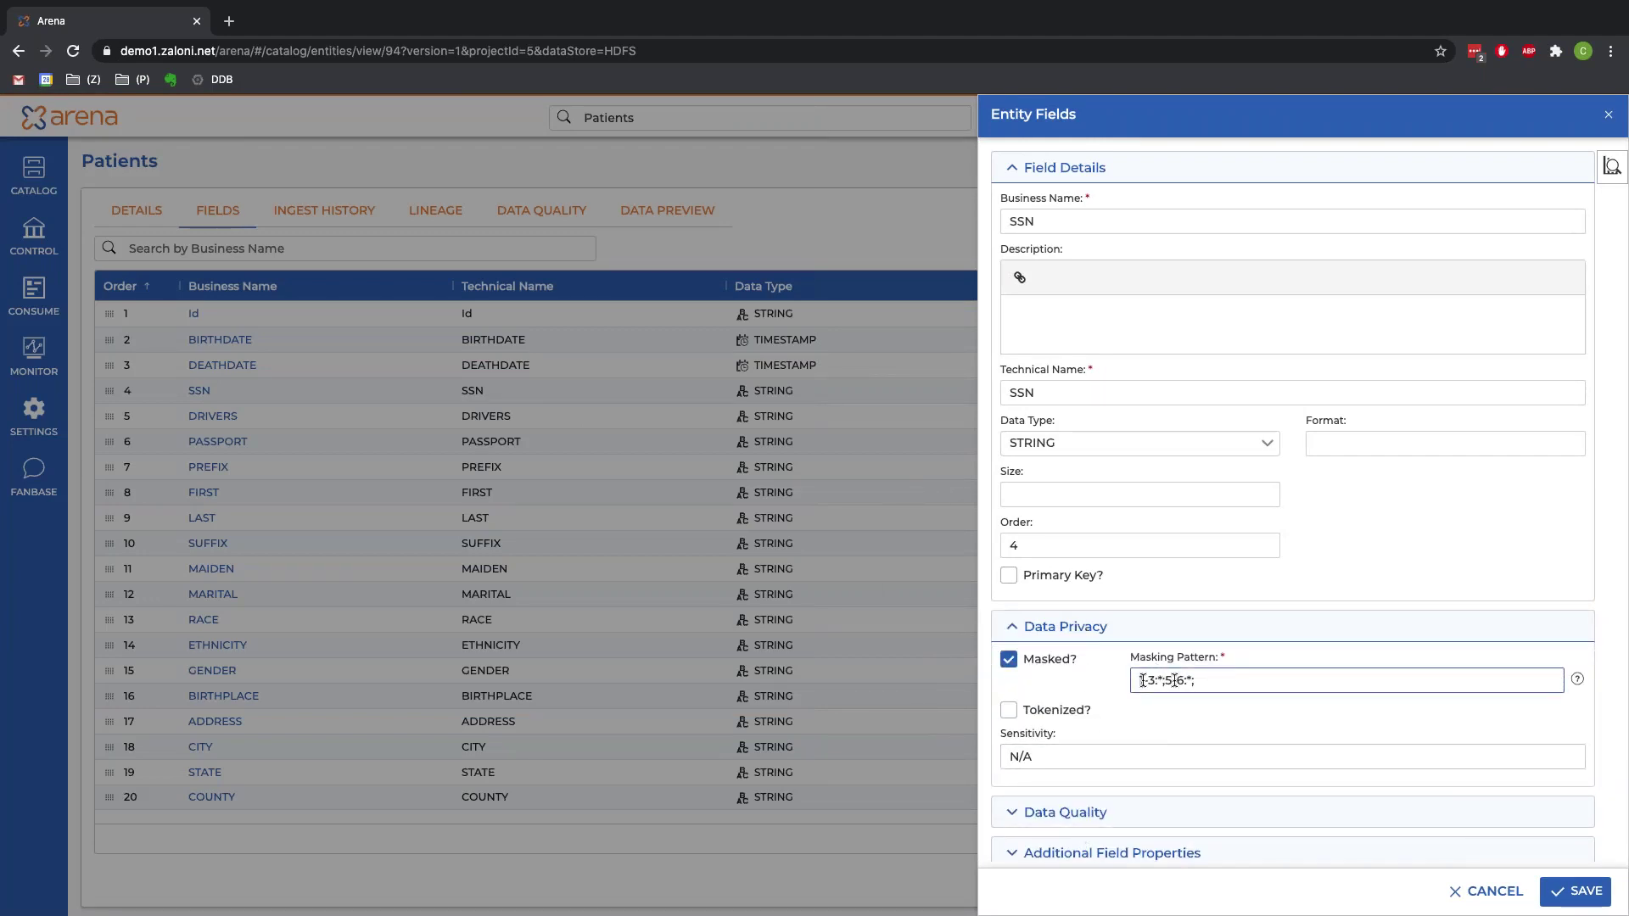
{"action": "left_click_drag", "start_coordinate": [1140, 681], "coordinate": [1219, 680]}
{"action": "left_click", "coordinate": [848, 248]}
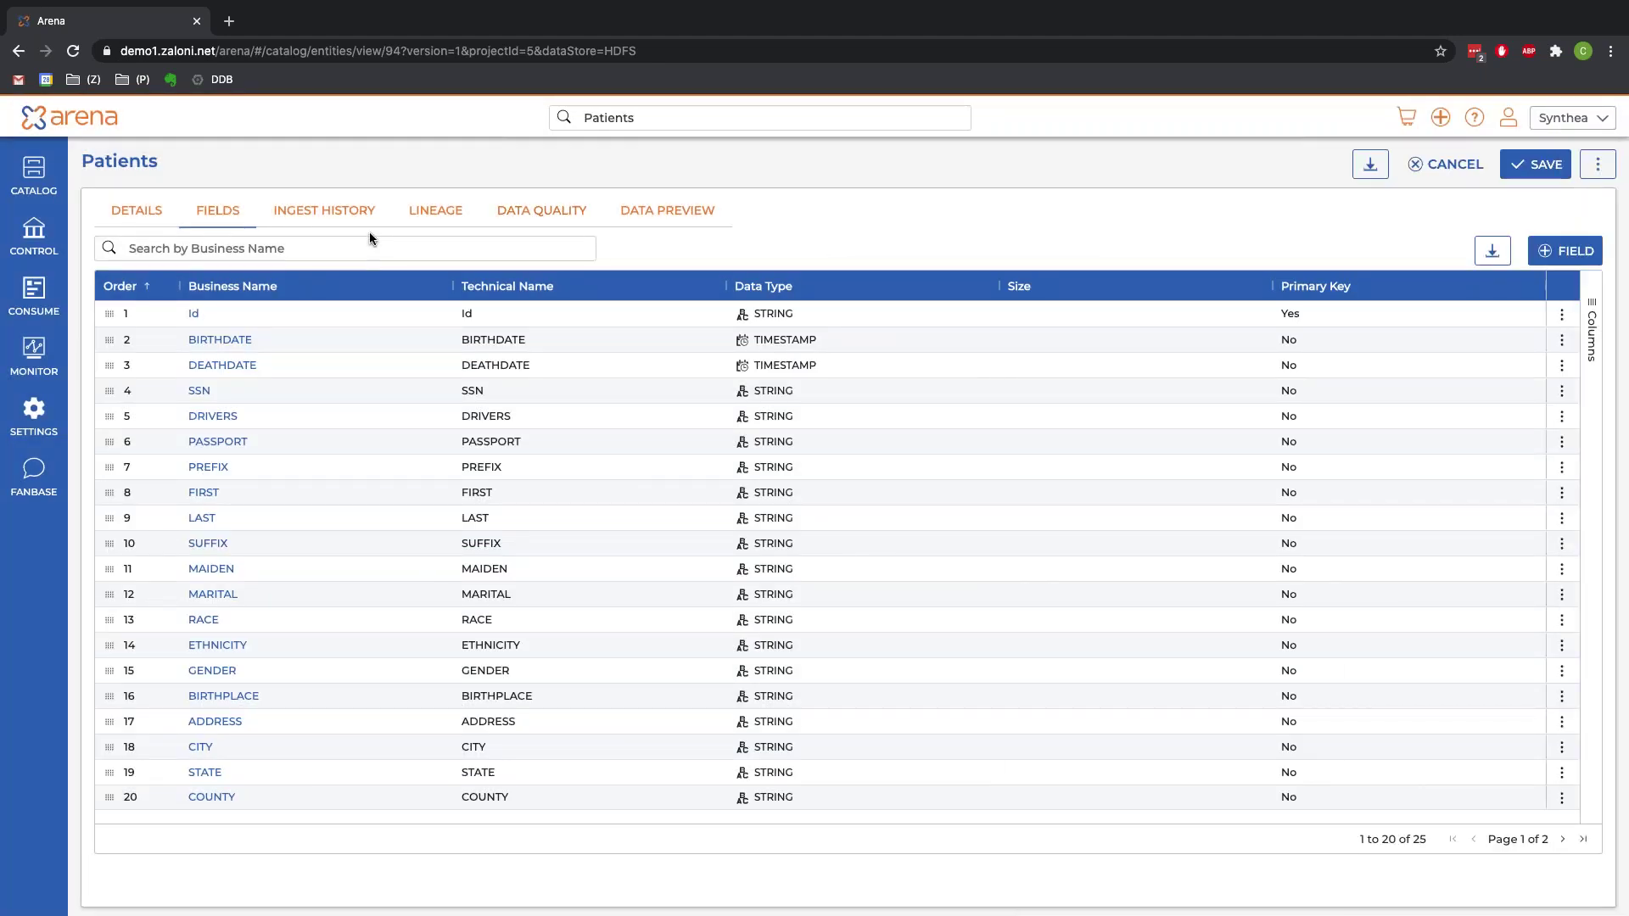
Step: Review Patients' ingest history, StringNotNull data quality results, and its lineage graph
{"action": "left_click", "coordinate": [317, 227]}
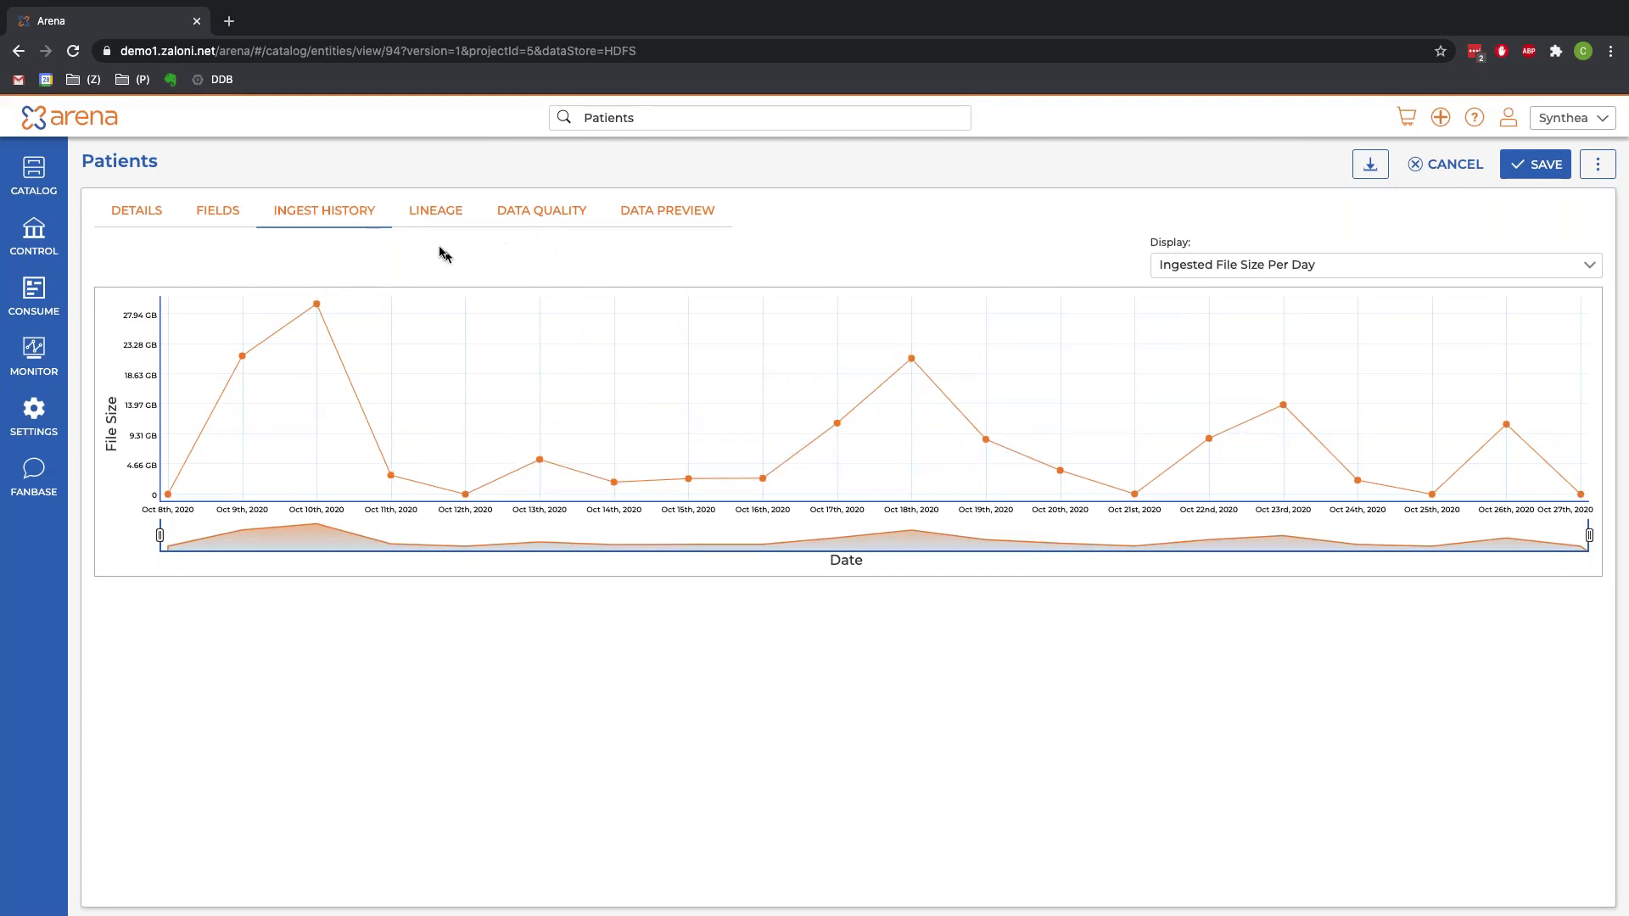
{"action": "left_click", "coordinate": [534, 211]}
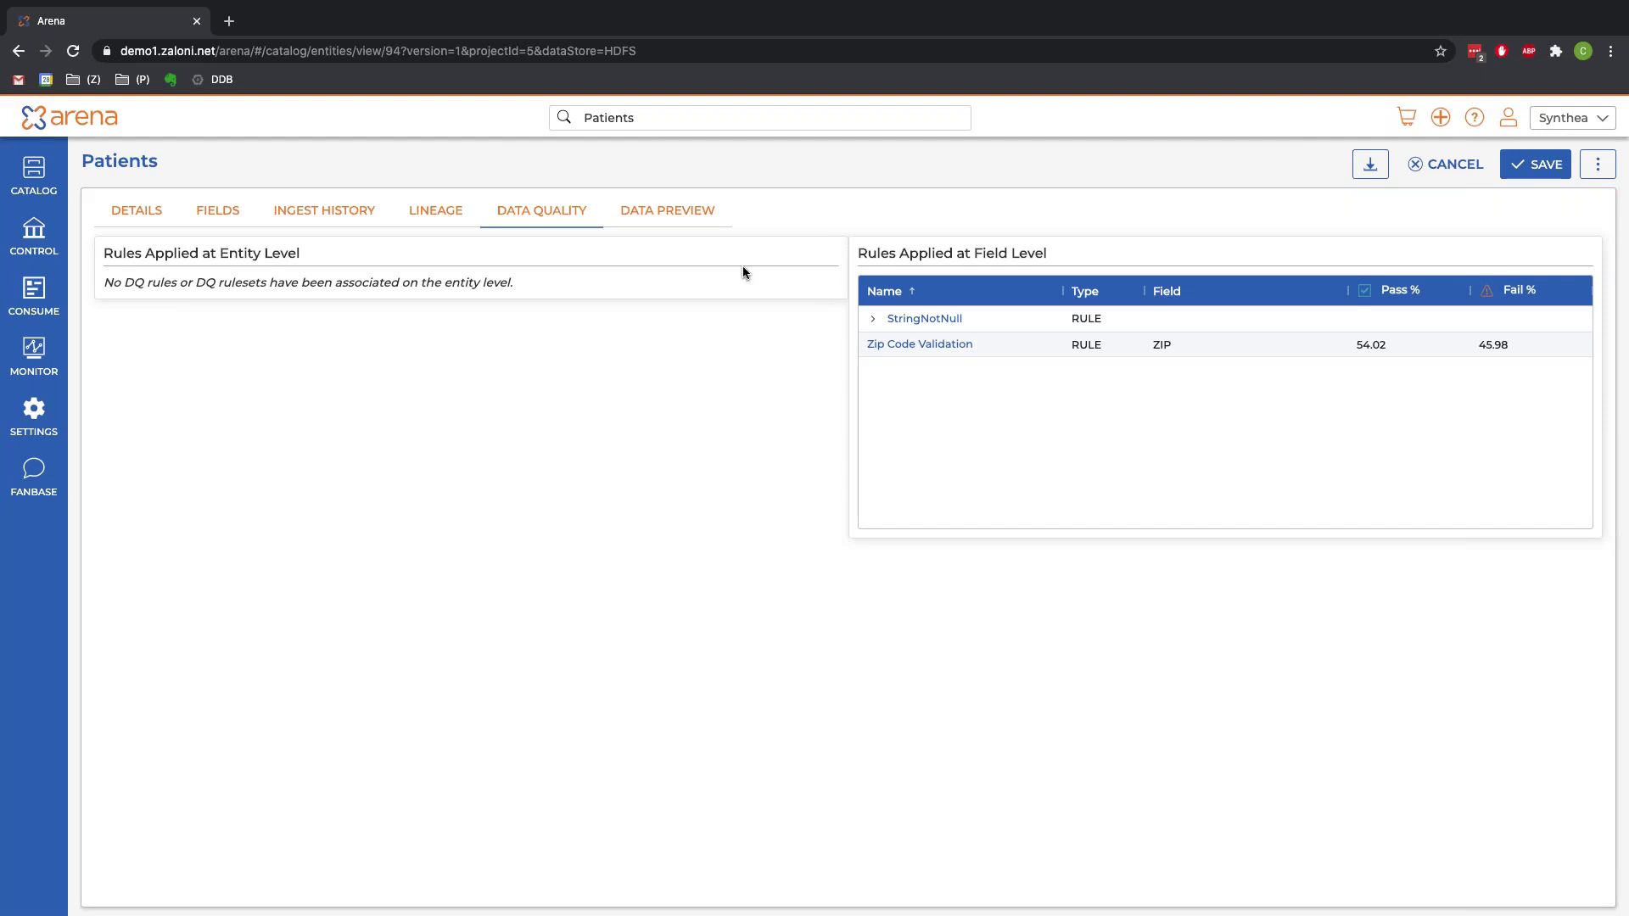
{"action": "left_click", "coordinate": [874, 321]}
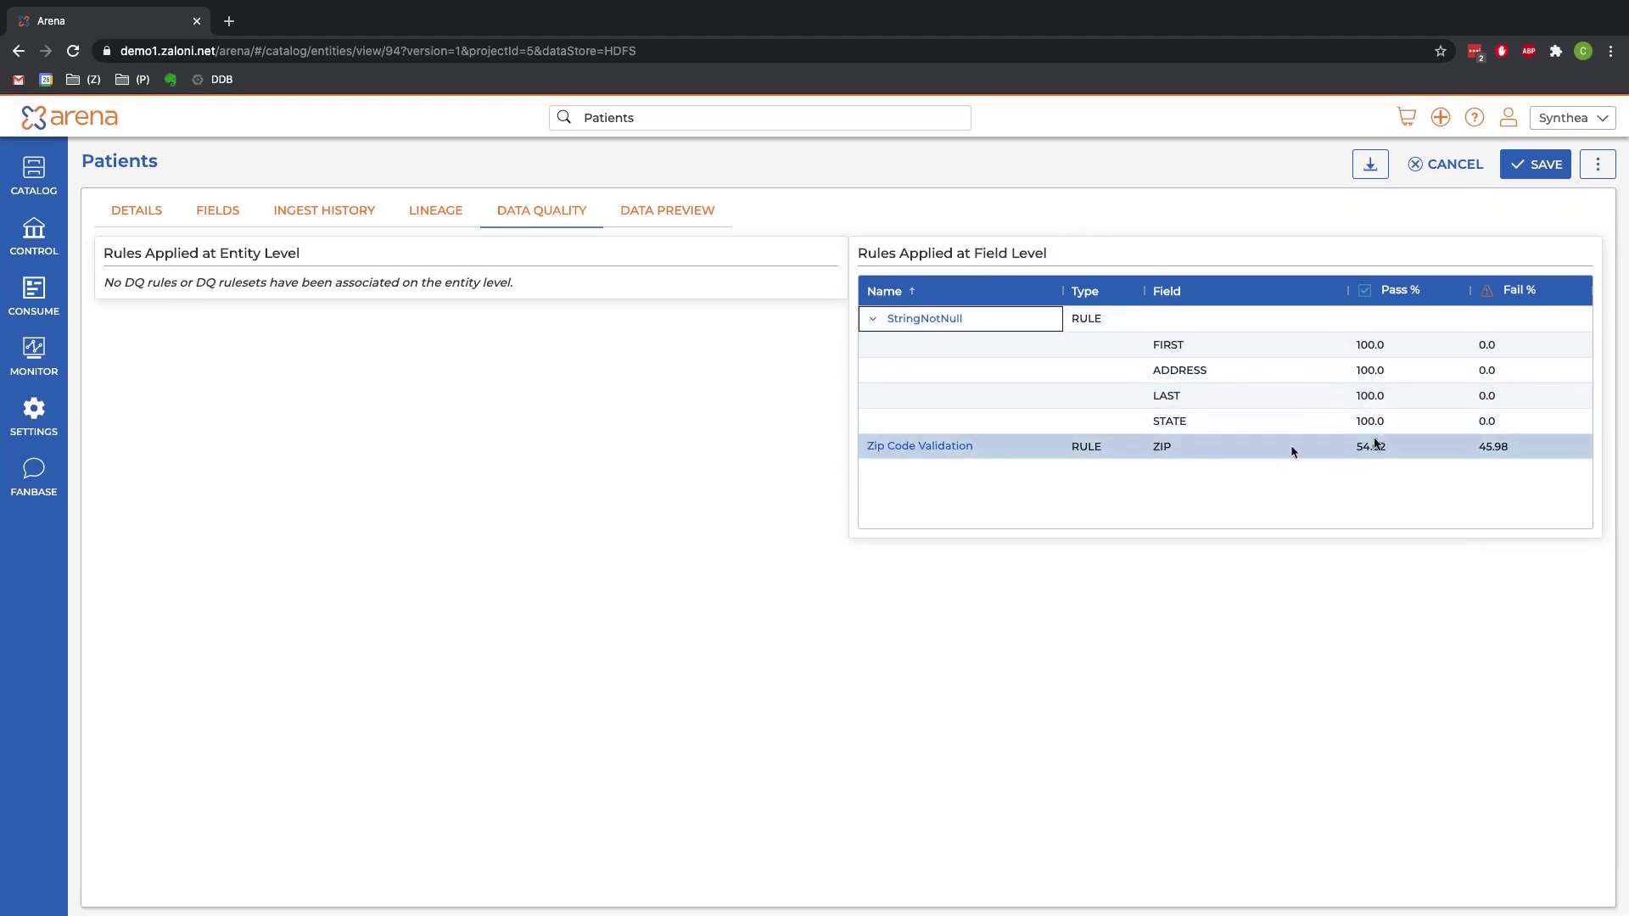
{"action": "left_click", "coordinate": [1425, 452]}
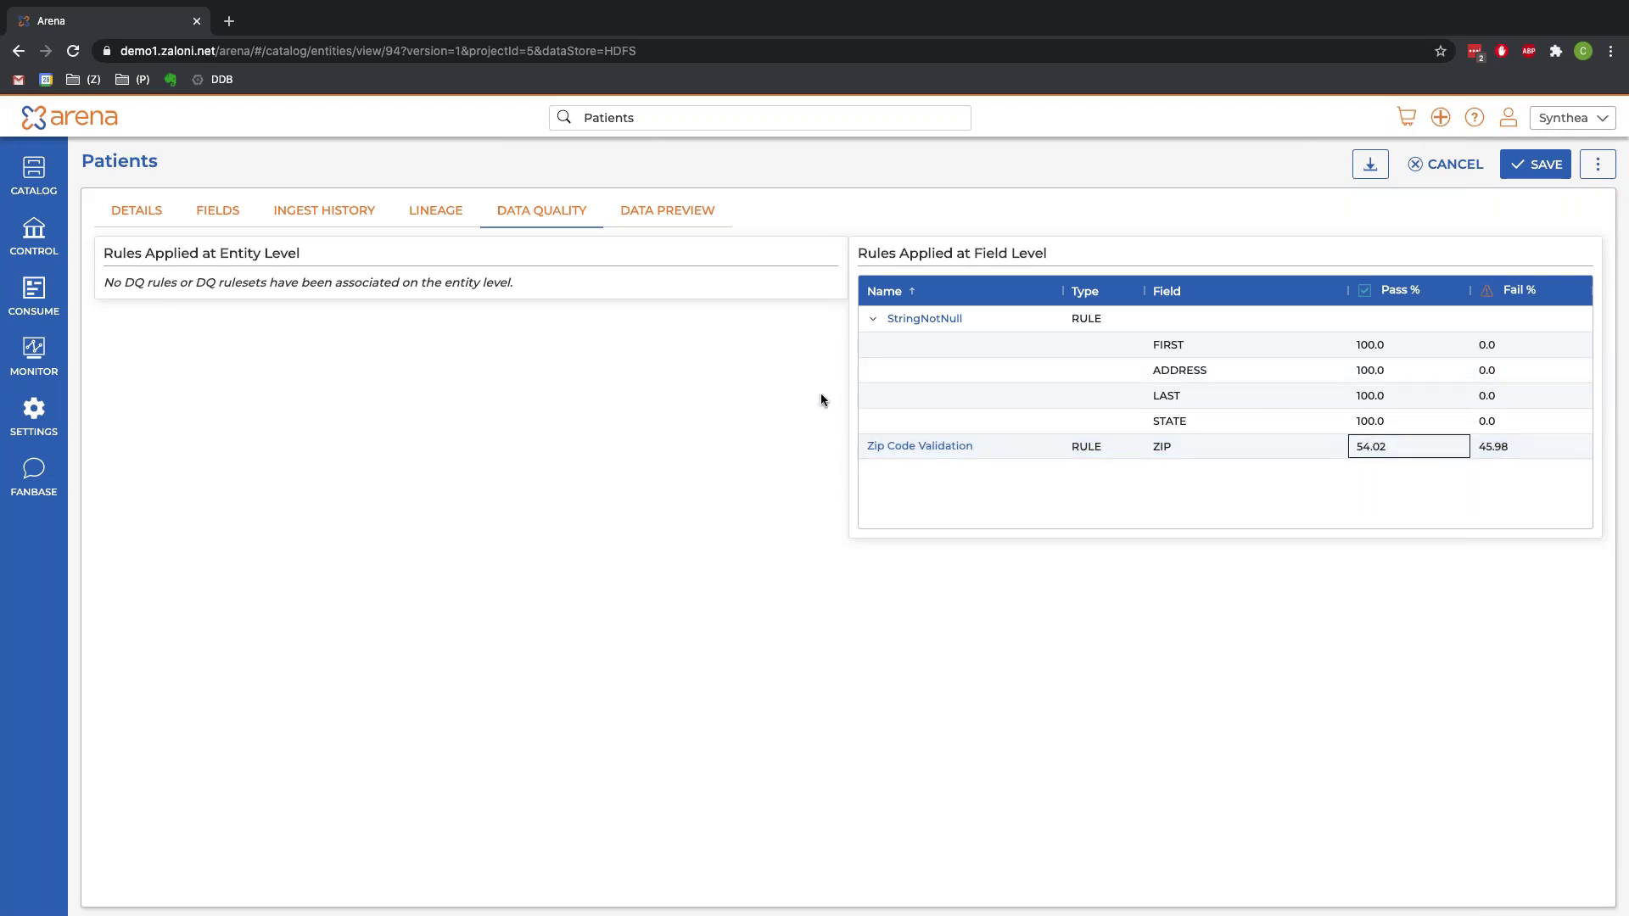
{"action": "left_click", "coordinate": [457, 219]}
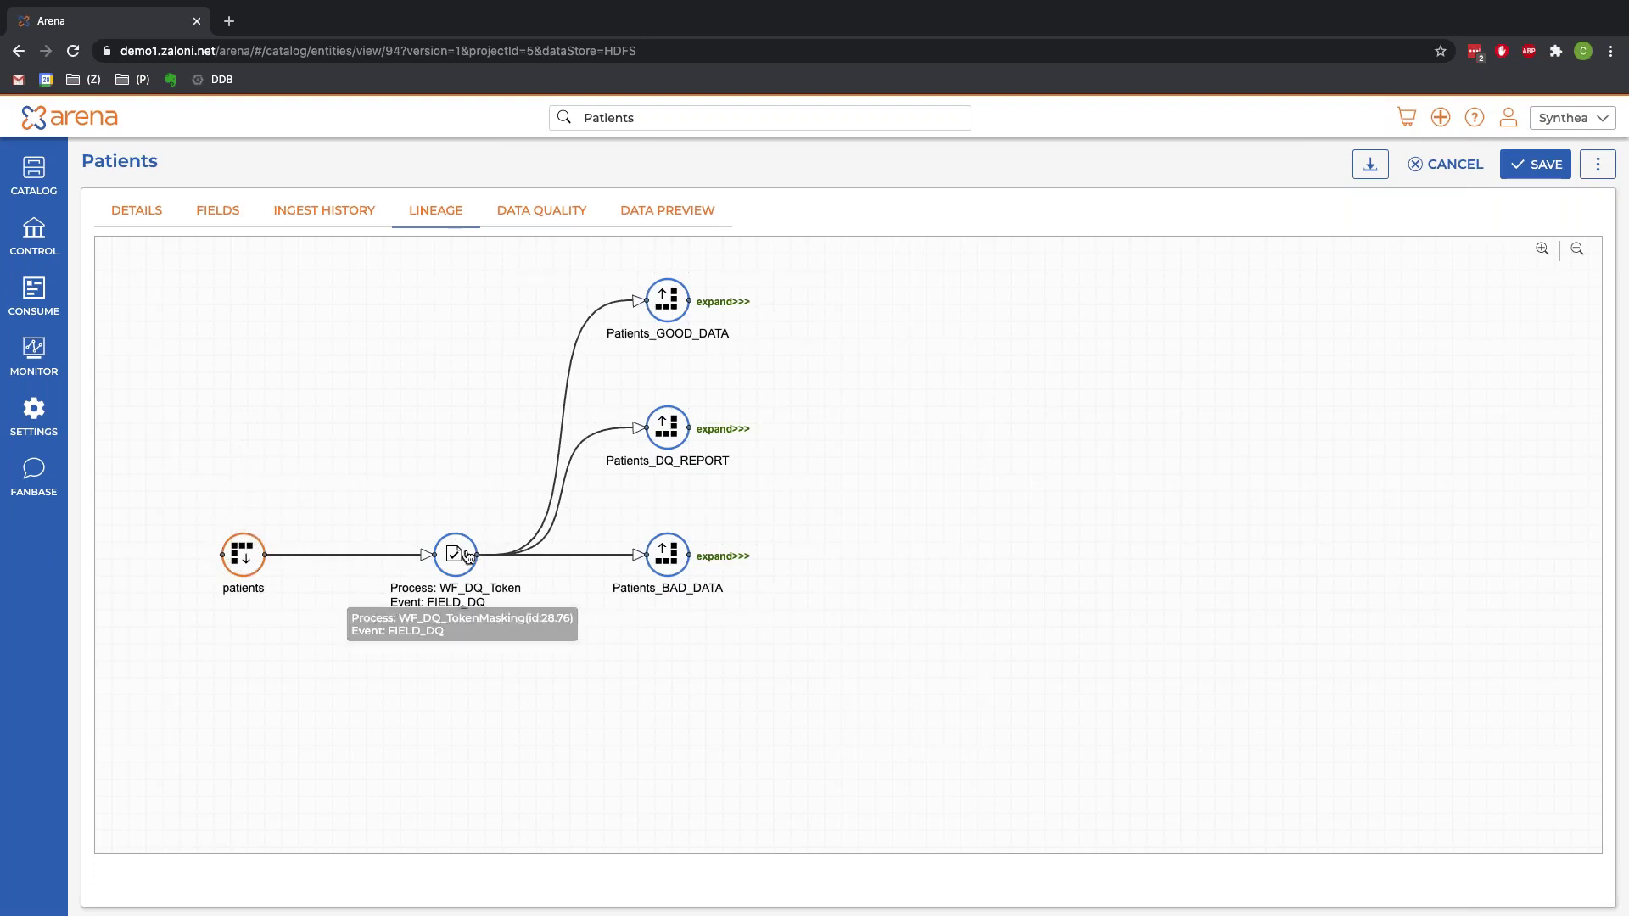
Step: Extend lineage to Patients_GOOD_DATA_SECURE and open its entity page from Output Details
{"action": "left_click", "coordinate": [723, 304]}
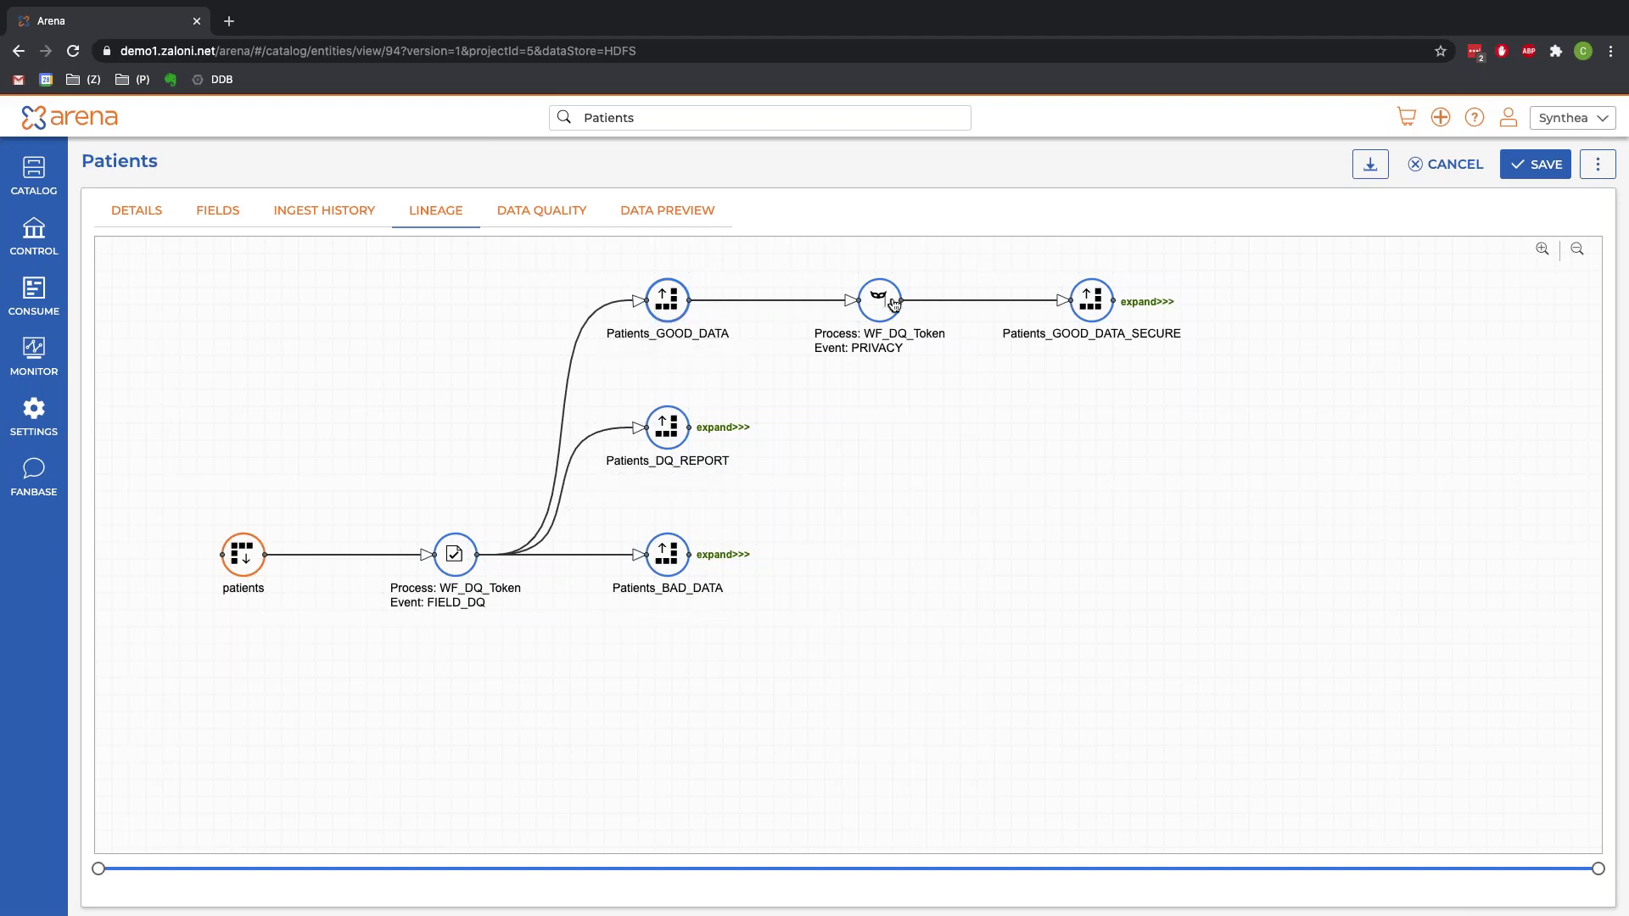
{"action": "left_click", "coordinate": [1097, 293]}
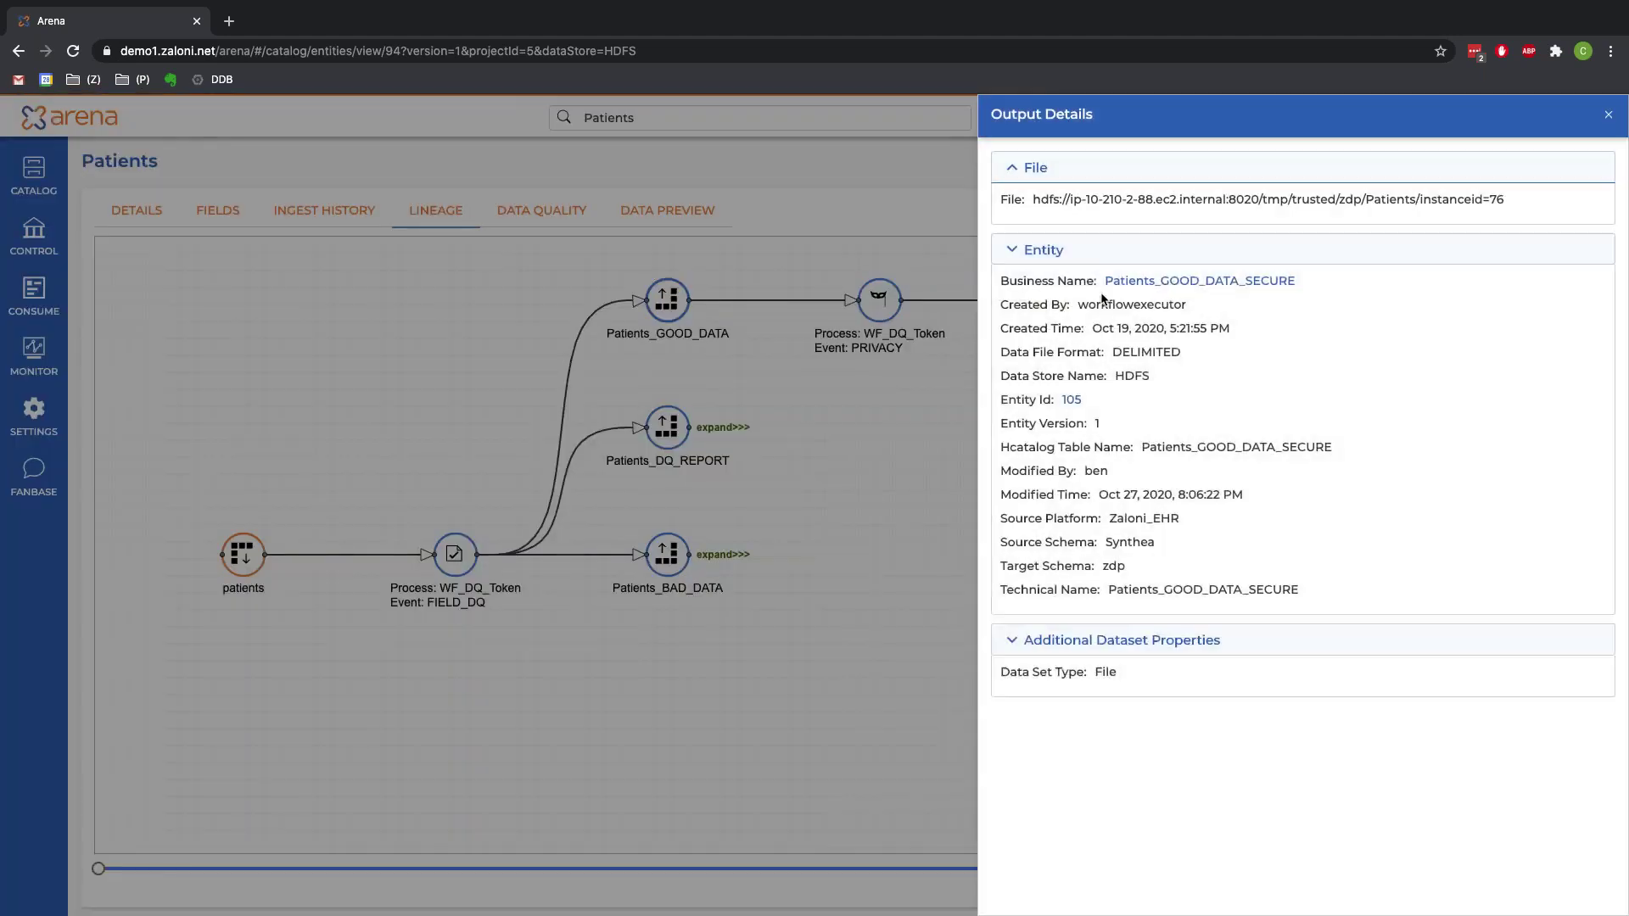
{"action": "left_click", "coordinate": [1089, 255]}
{"action": "left_click", "coordinate": [1089, 255]}
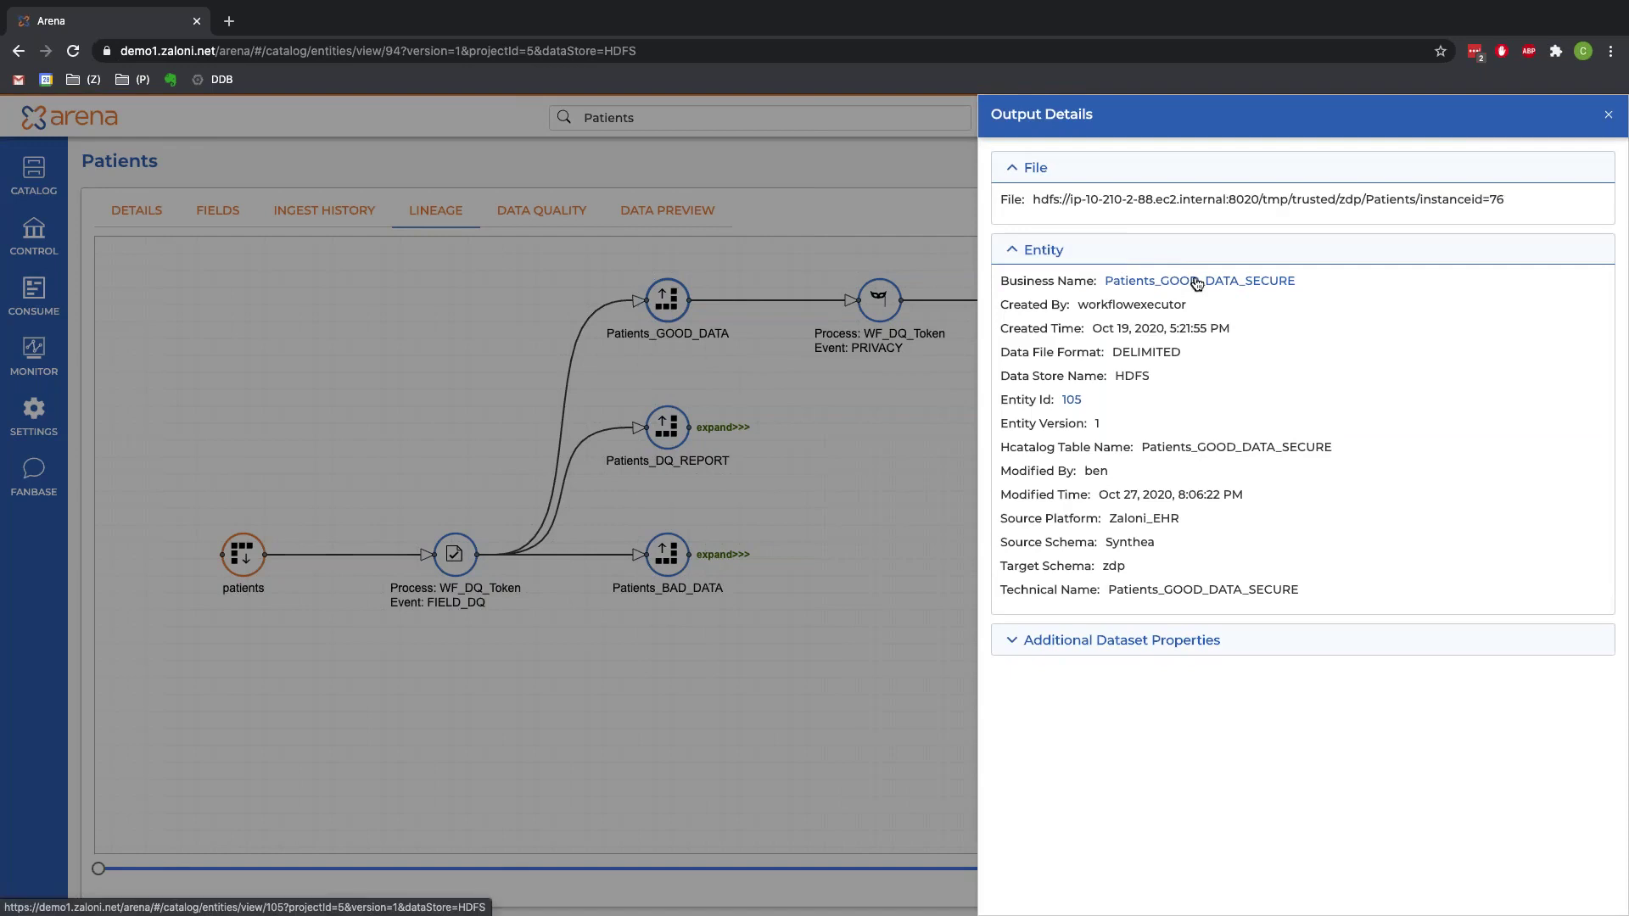
{"action": "left_click", "coordinate": [1196, 283]}
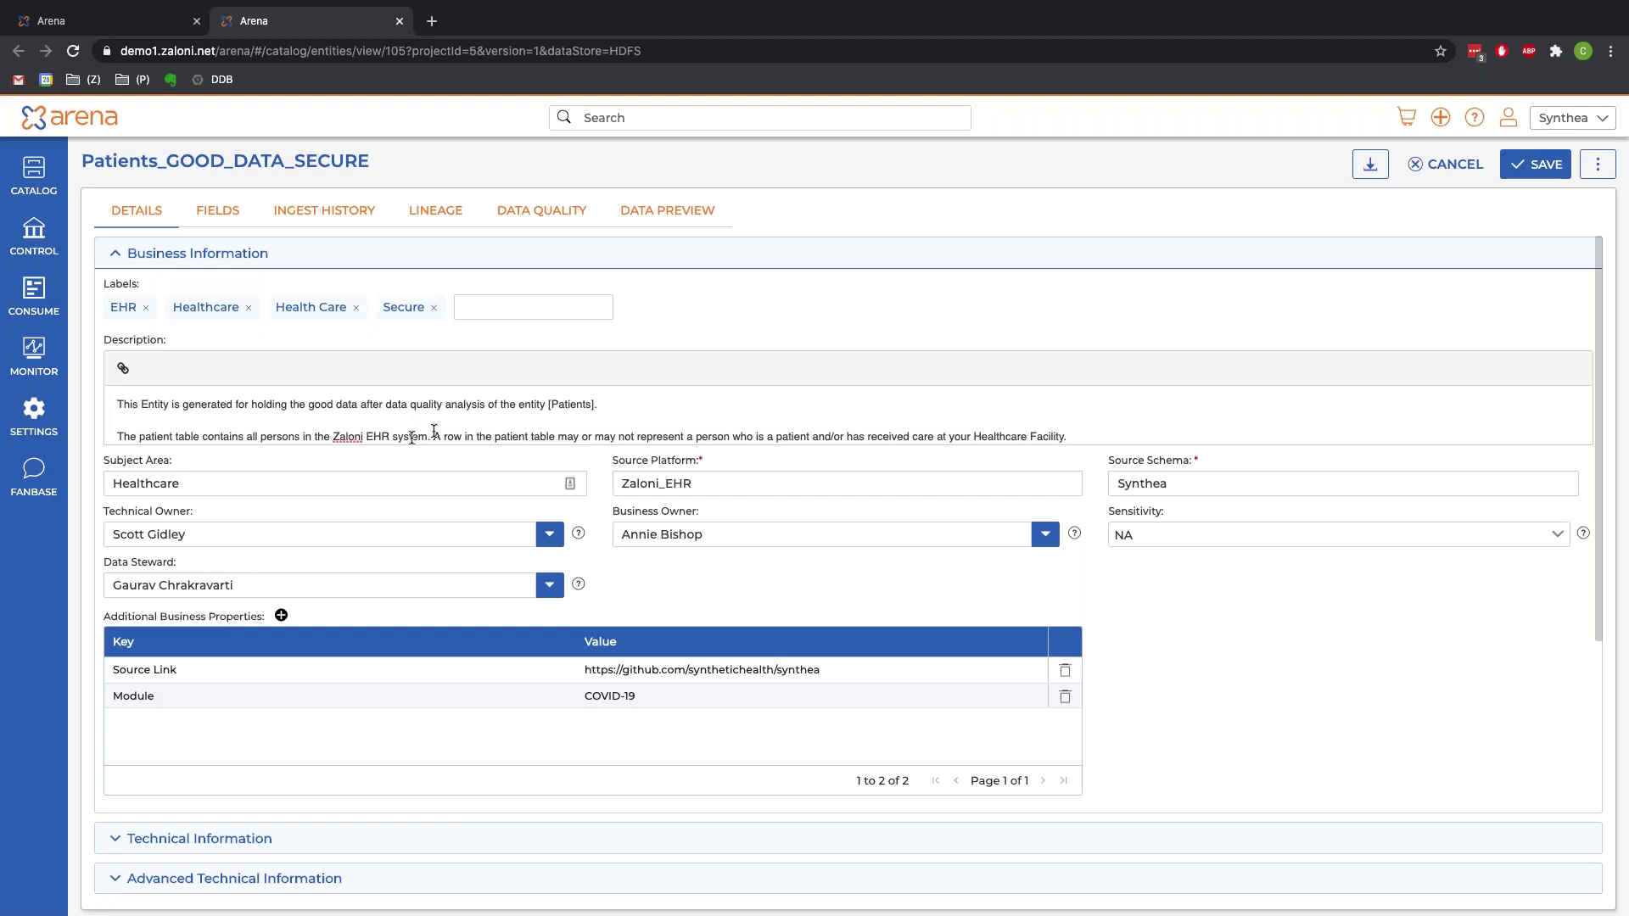
Step: Preview Patients_GOOD_DATA_SECURE's 50 tokenized patient rows and bring up its actions list
{"action": "left_click", "coordinate": [674, 226]}
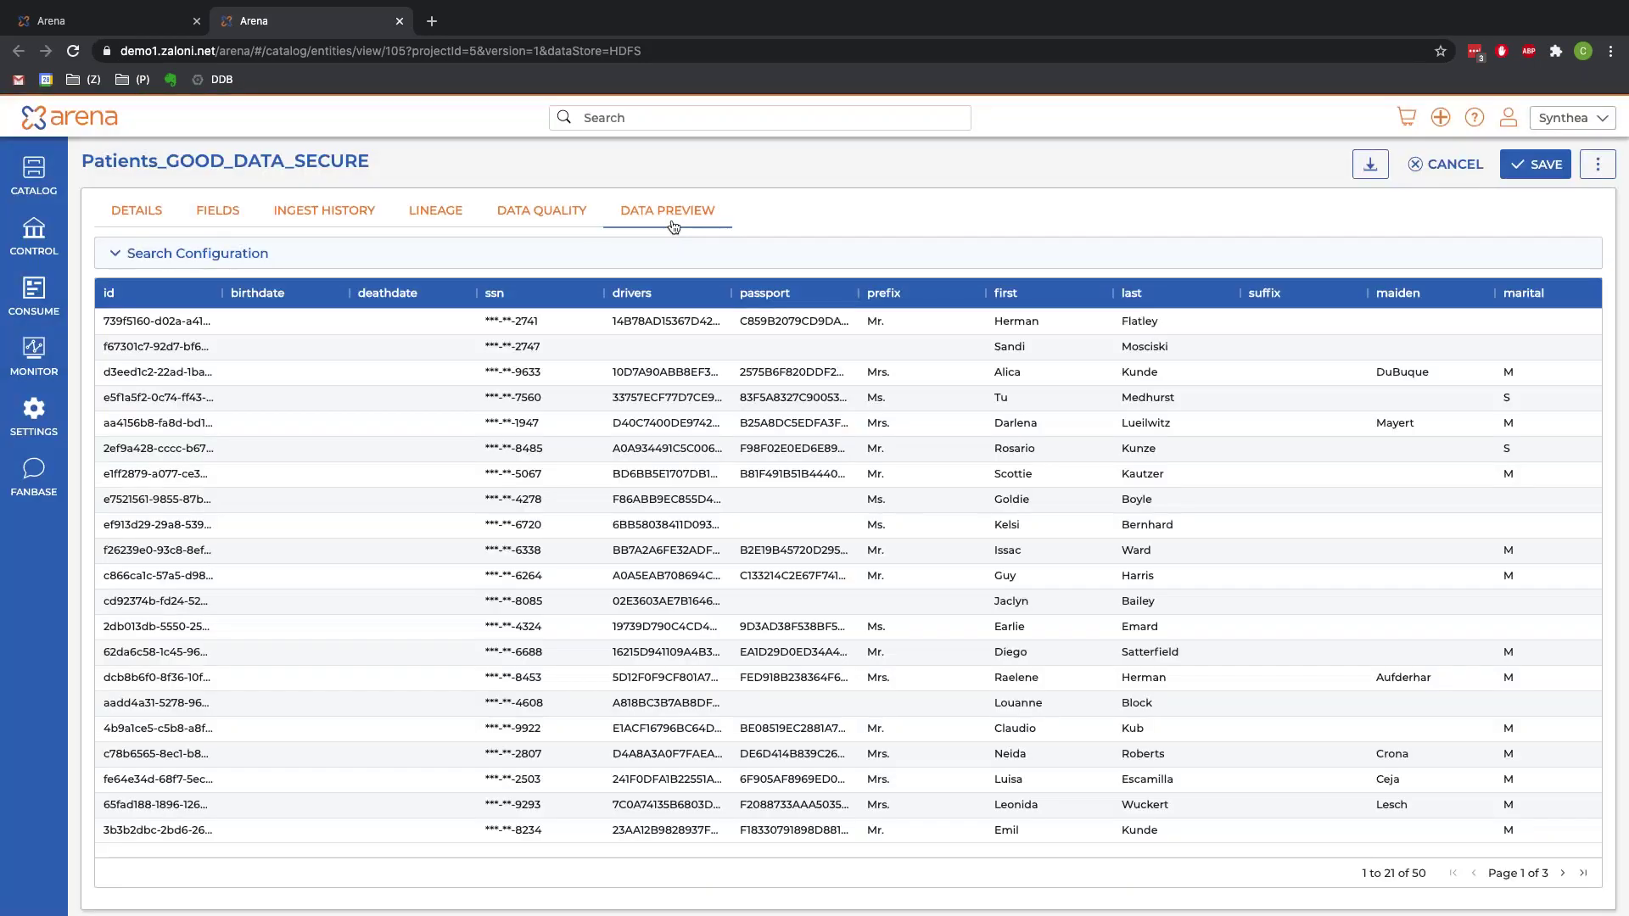
{"action": "scroll", "coordinate": [709, 415], "scroll_direction": "right", "scroll_amount": 5}
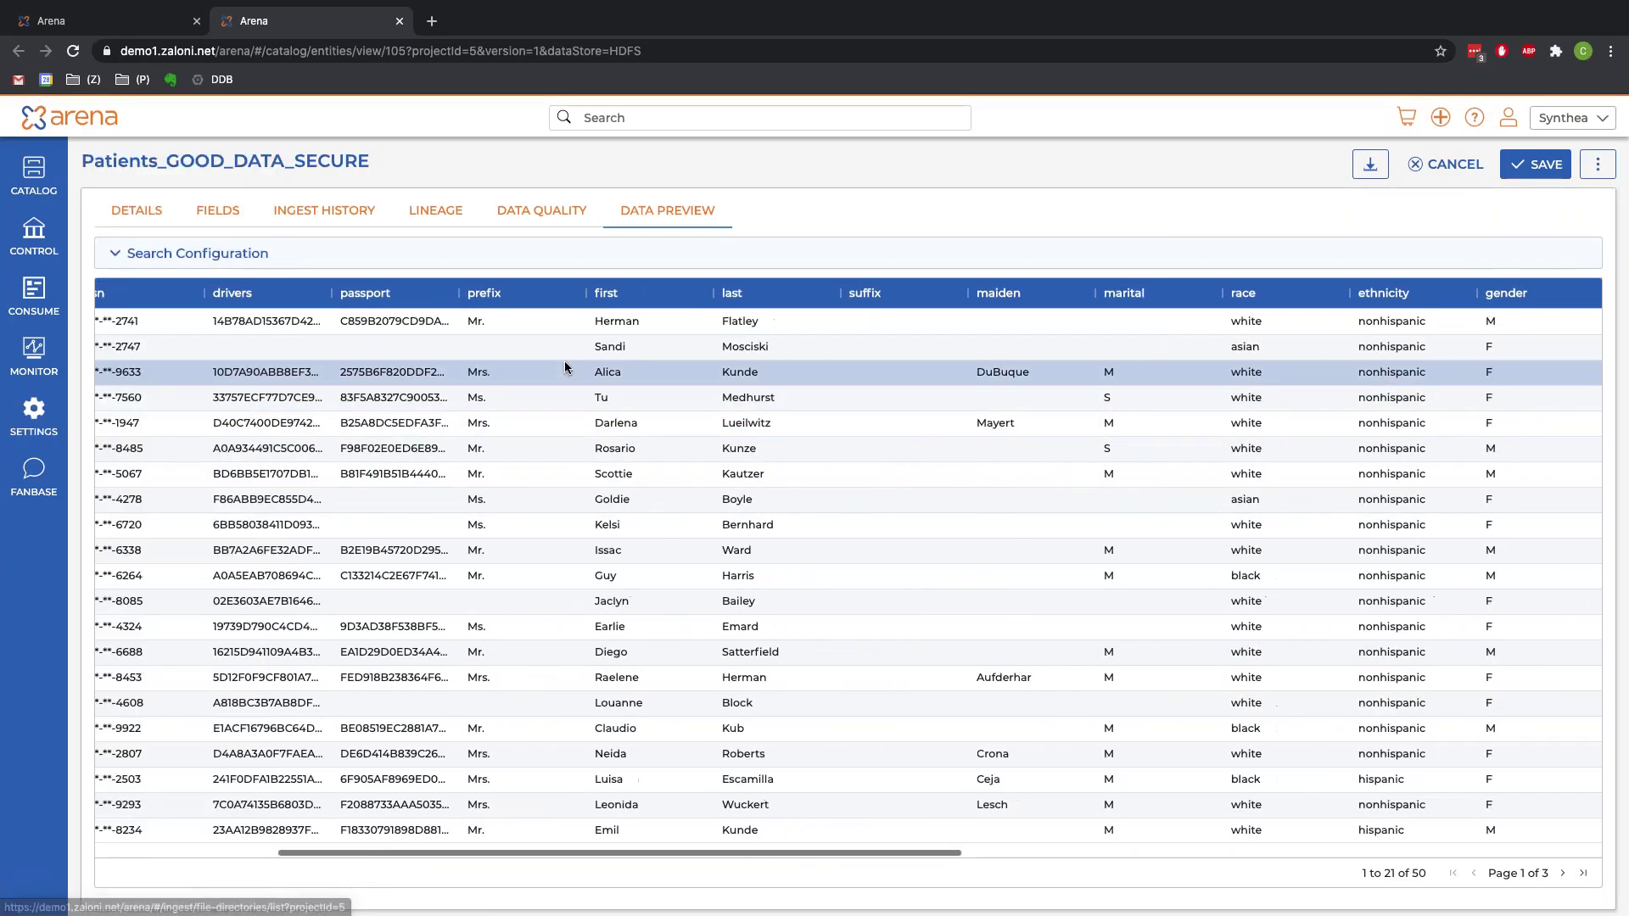
{"action": "scroll", "coordinate": [566, 367], "scroll_direction": "right", "scroll_amount": 5}
{"action": "scroll", "coordinate": [1097, 321], "scroll_direction": "right", "scroll_amount": 5}
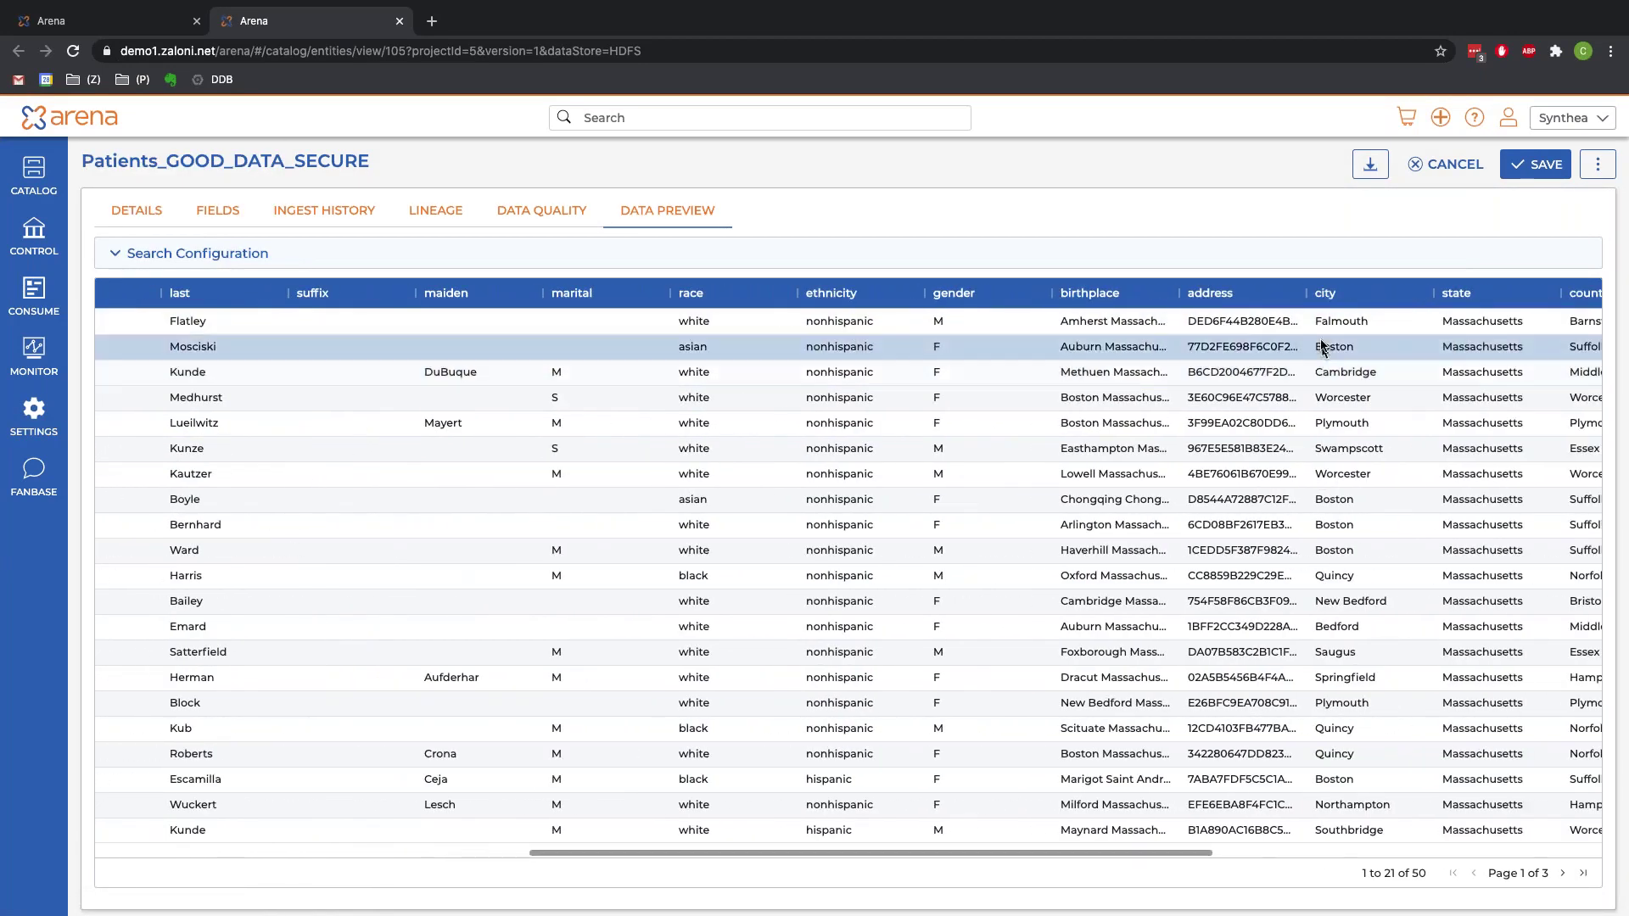
{"action": "left_click", "coordinate": [1252, 466]}
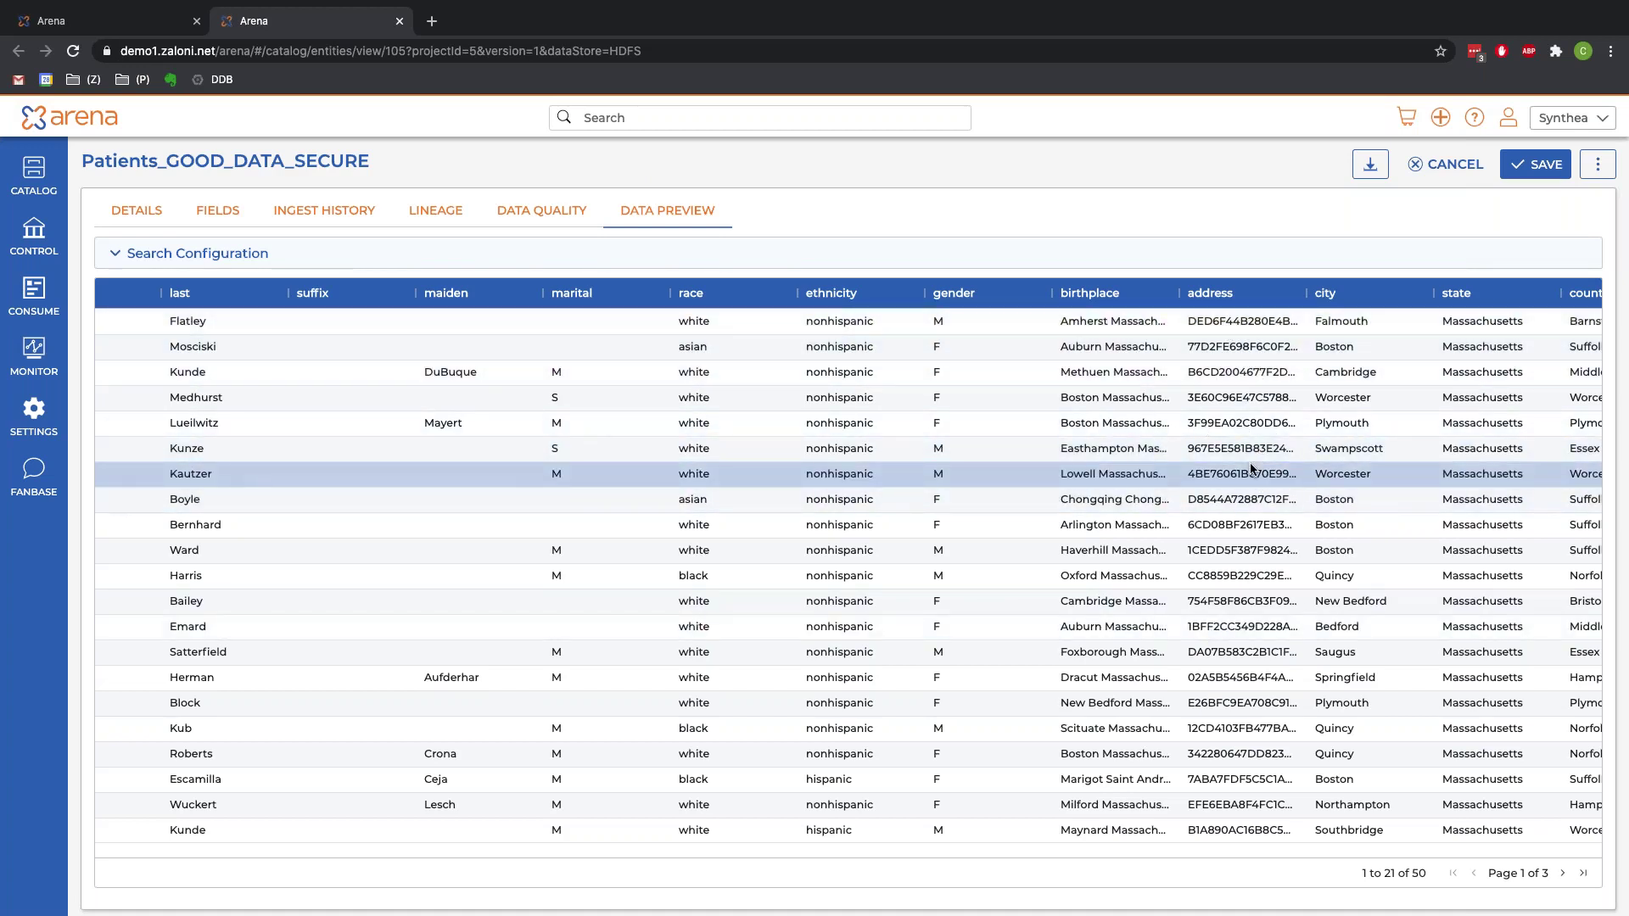
{"action": "scroll", "coordinate": [1252, 467], "scroll_direction": "left", "scroll_amount": 3}
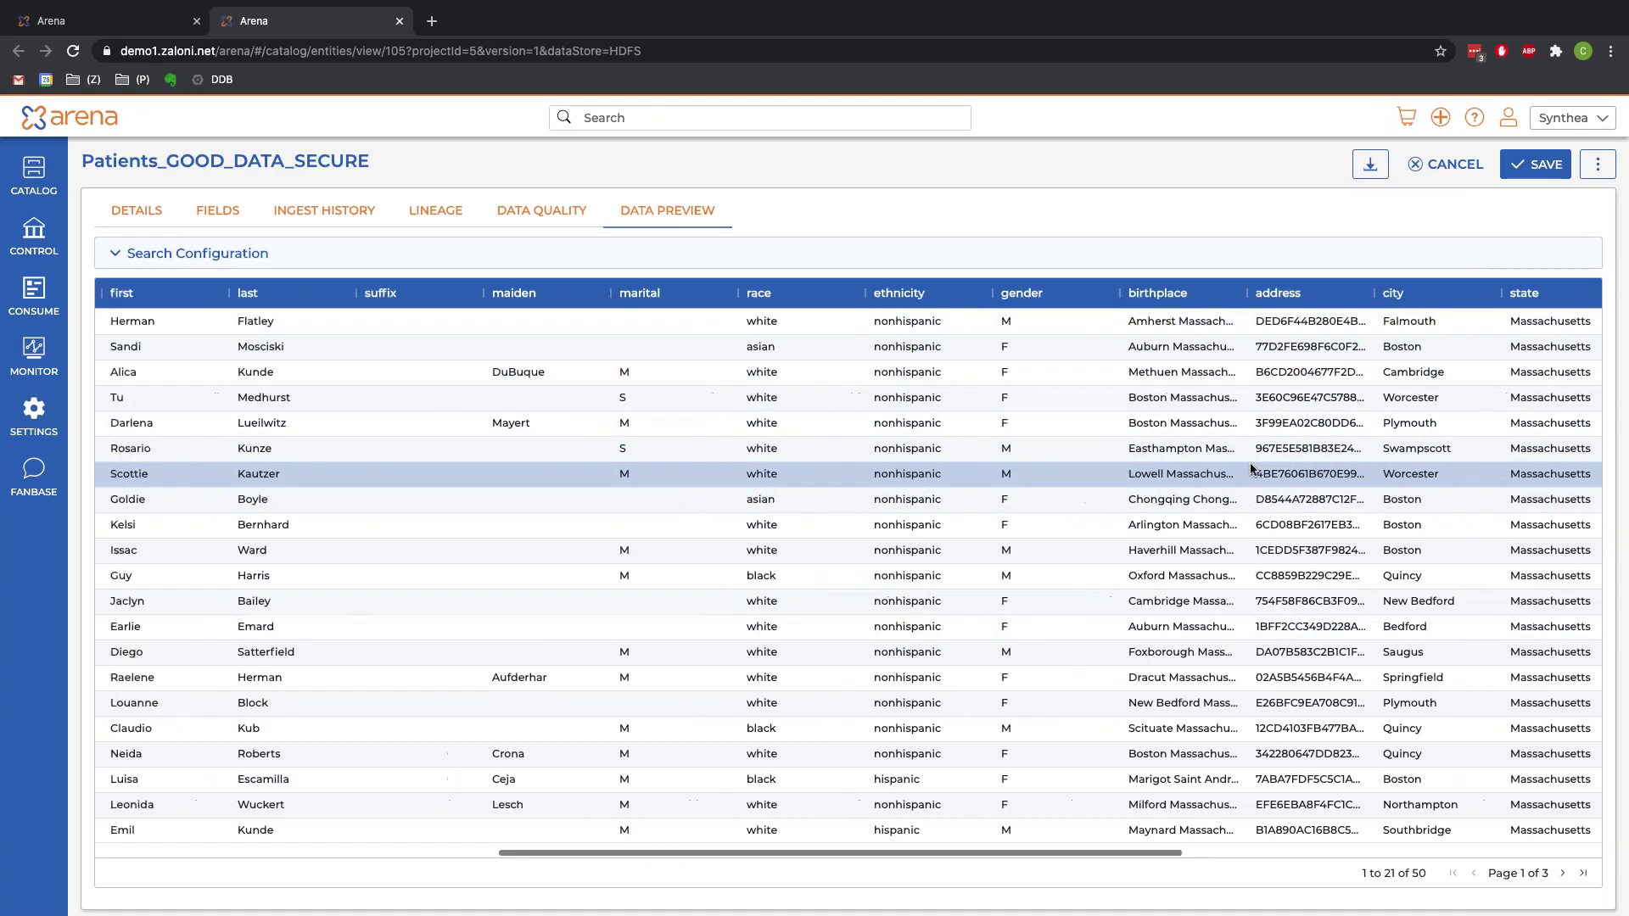
{"action": "left_click", "coordinate": [1609, 174]}
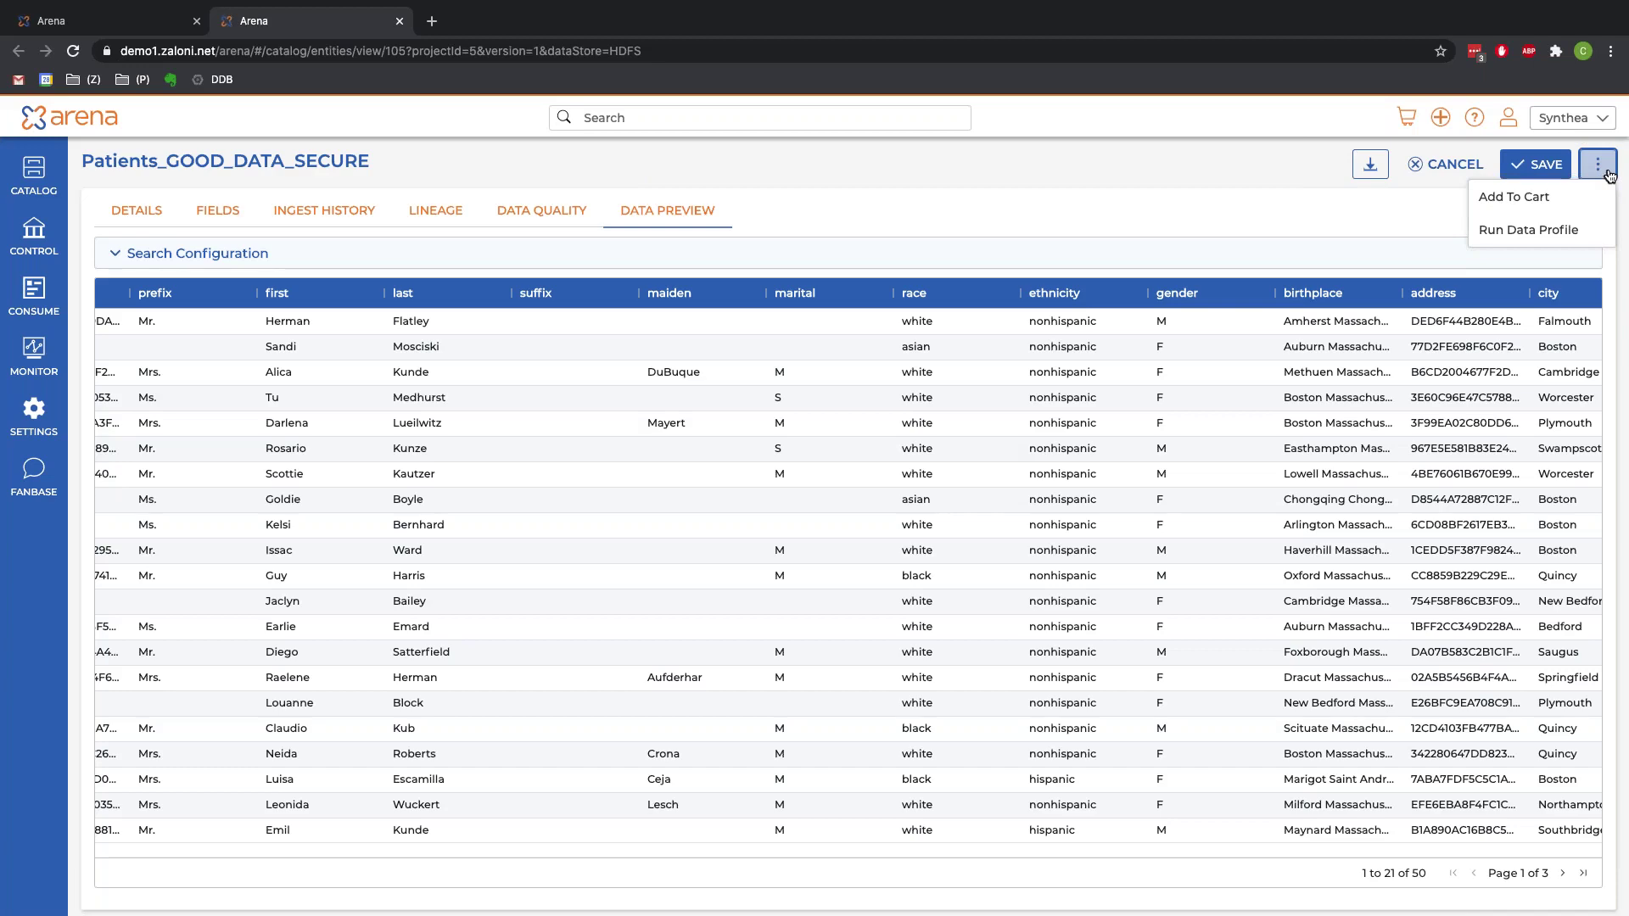
Step: Add Patients_GOOD_DATA_SECURE to the cart with all rows and columns, then go to Catalog Entities
{"action": "left_click", "coordinate": [1565, 202]}
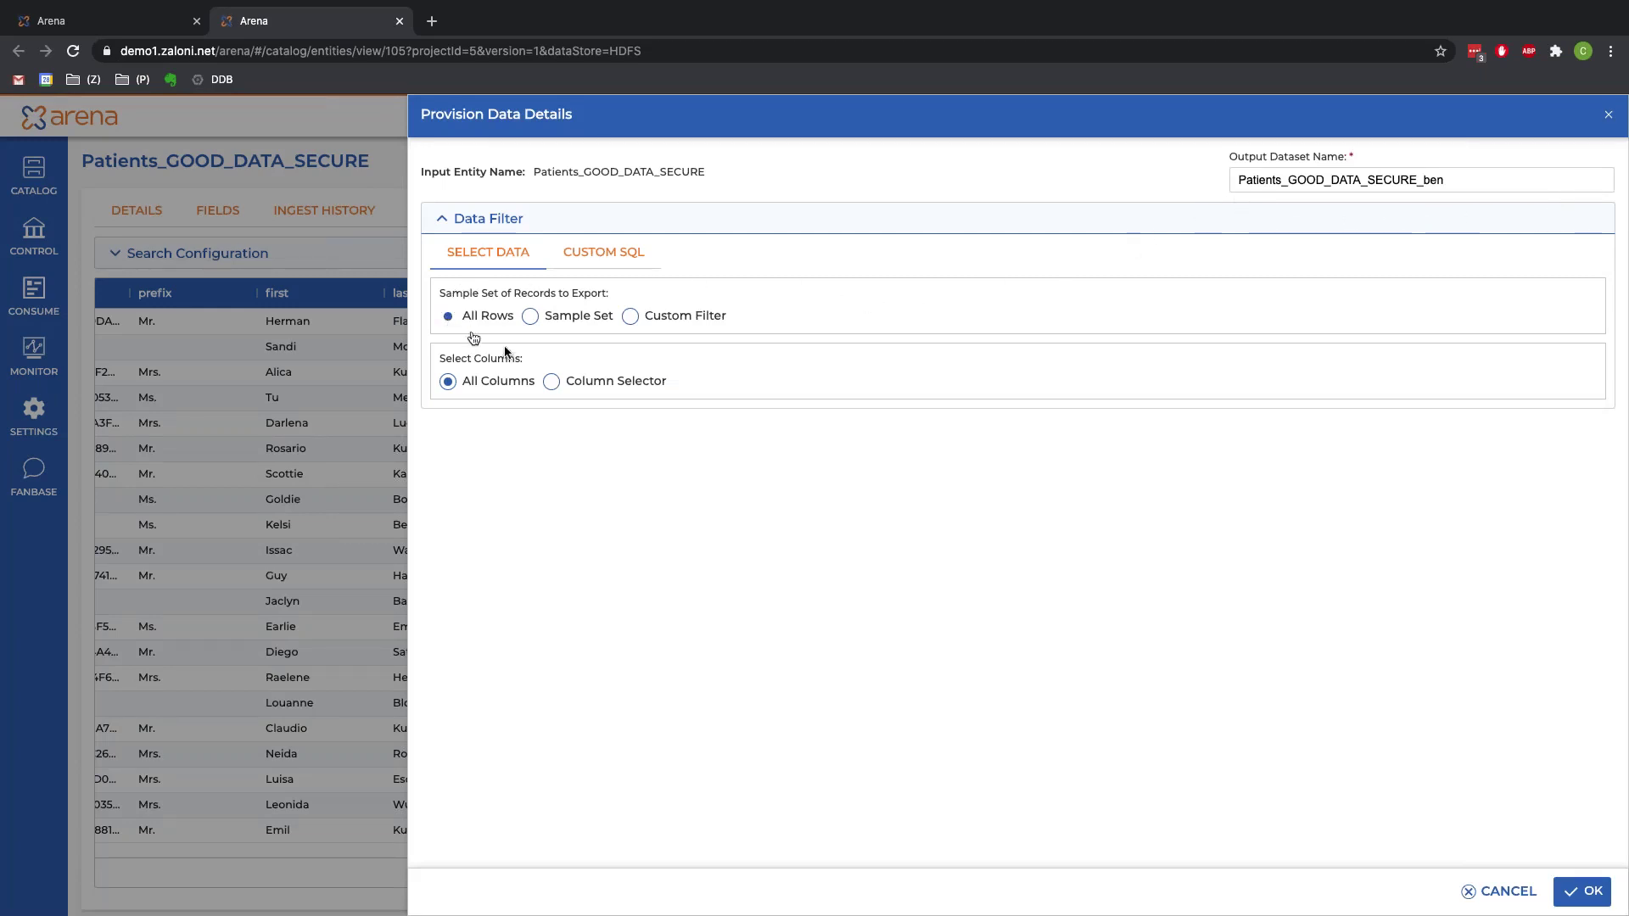
{"action": "left_click", "coordinate": [1594, 905]}
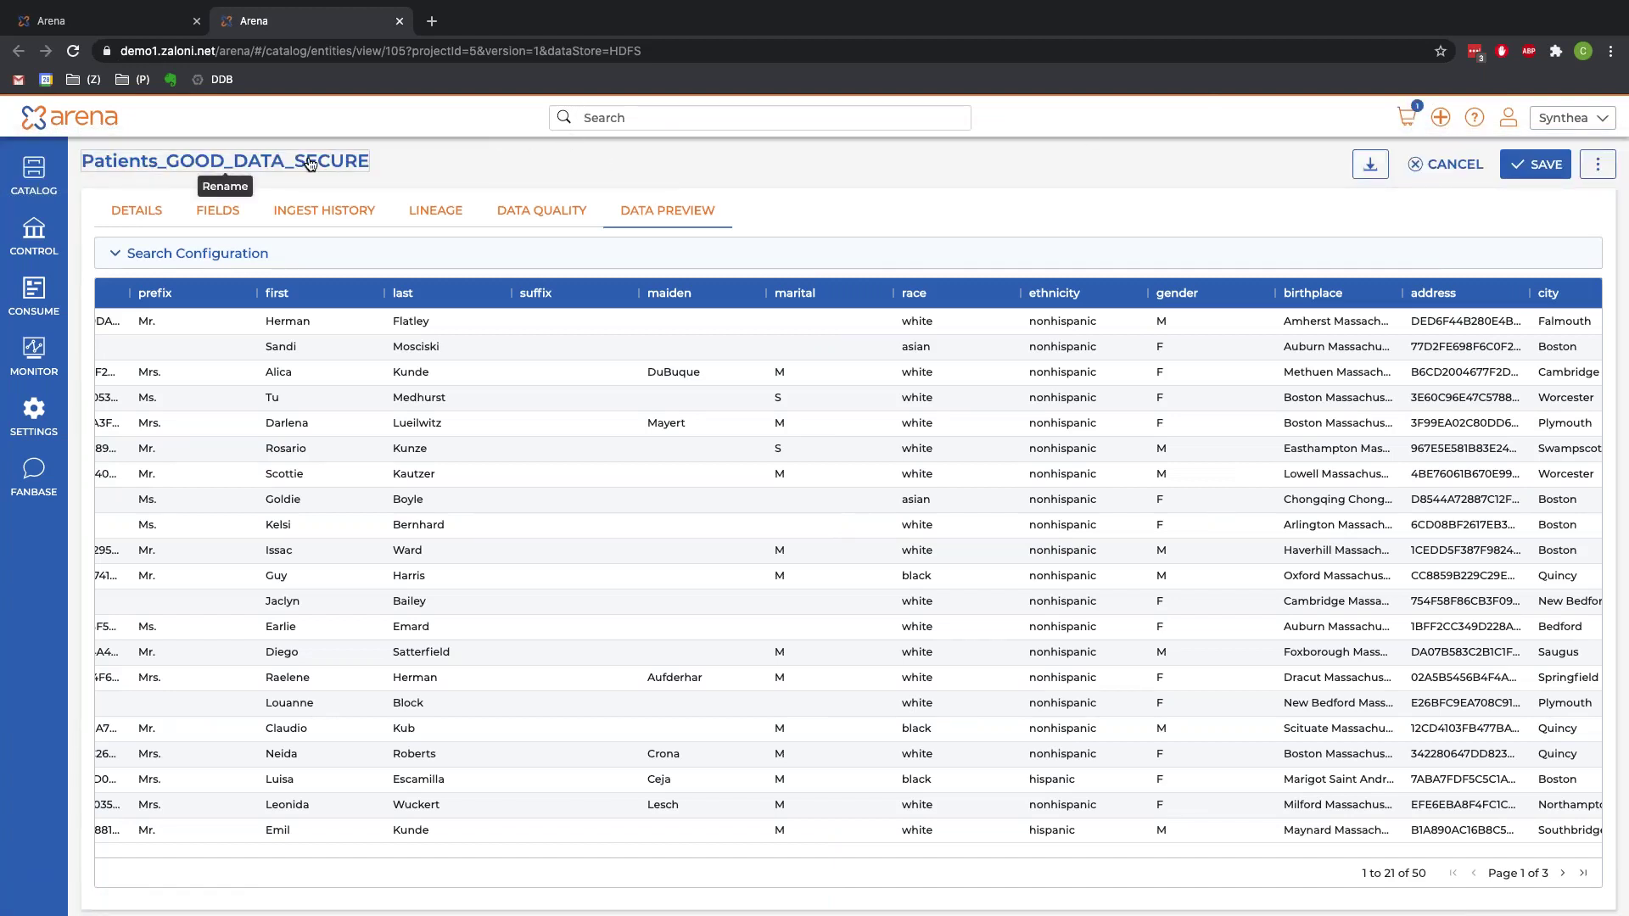
{"action": "left_click", "coordinate": [38, 174]}
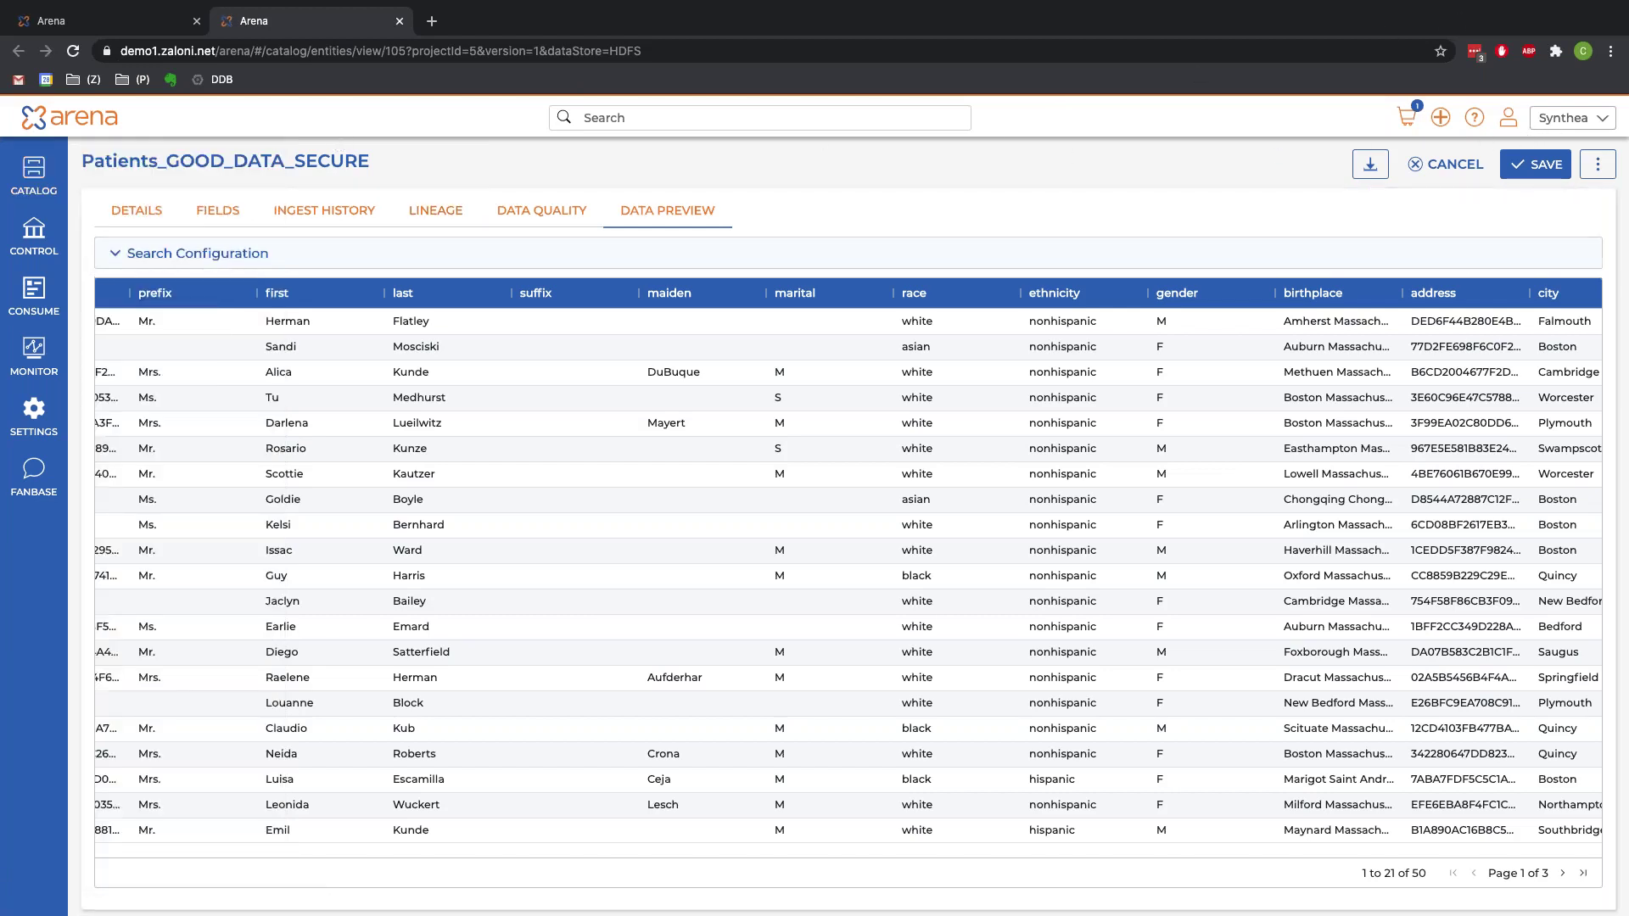
{"action": "left_click", "coordinate": [123, 161]}
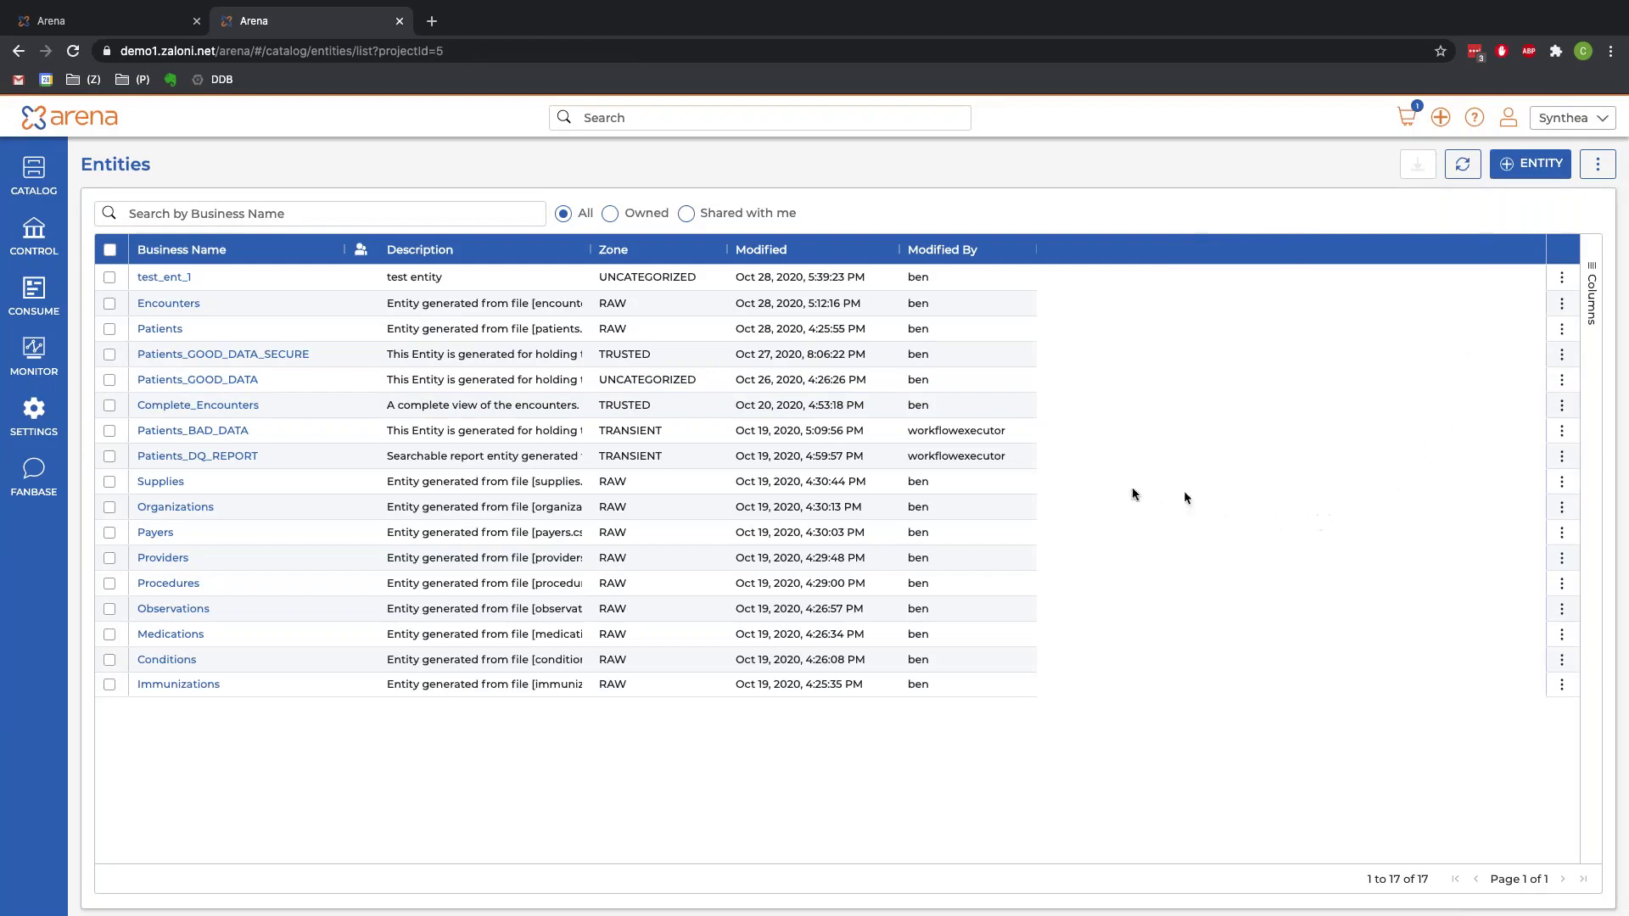
Step: Add the Immunizations and Medications entities to the cart with default settings
{"action": "left_click", "coordinate": [1562, 684]}
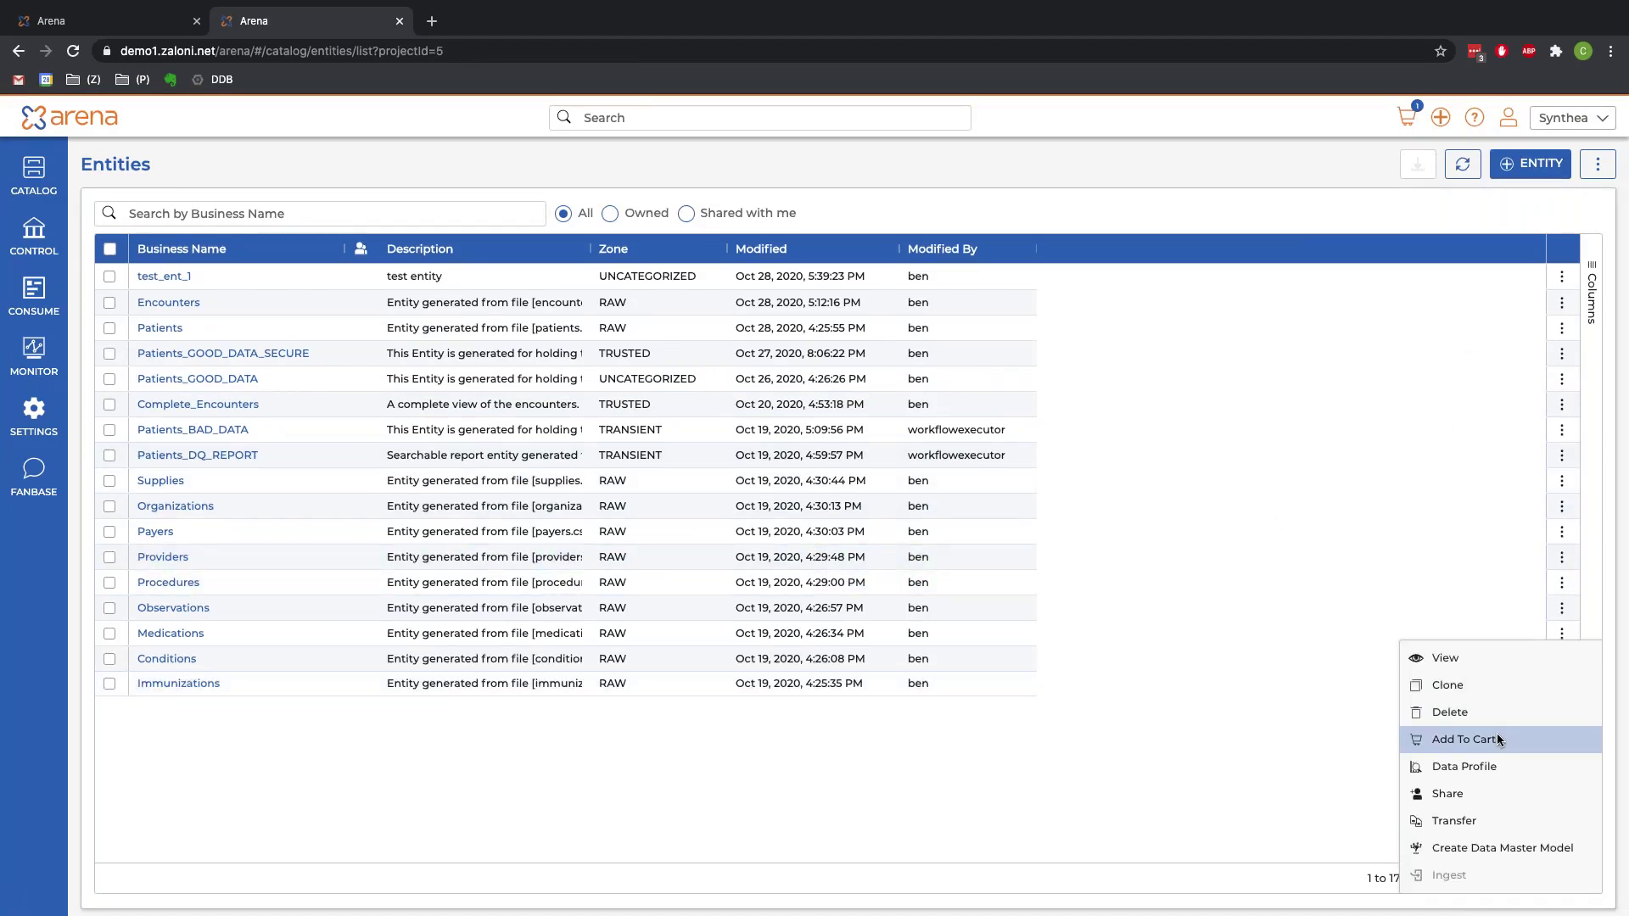
{"action": "left_click", "coordinate": [1463, 739]}
{"action": "left_click", "coordinate": [1574, 890]}
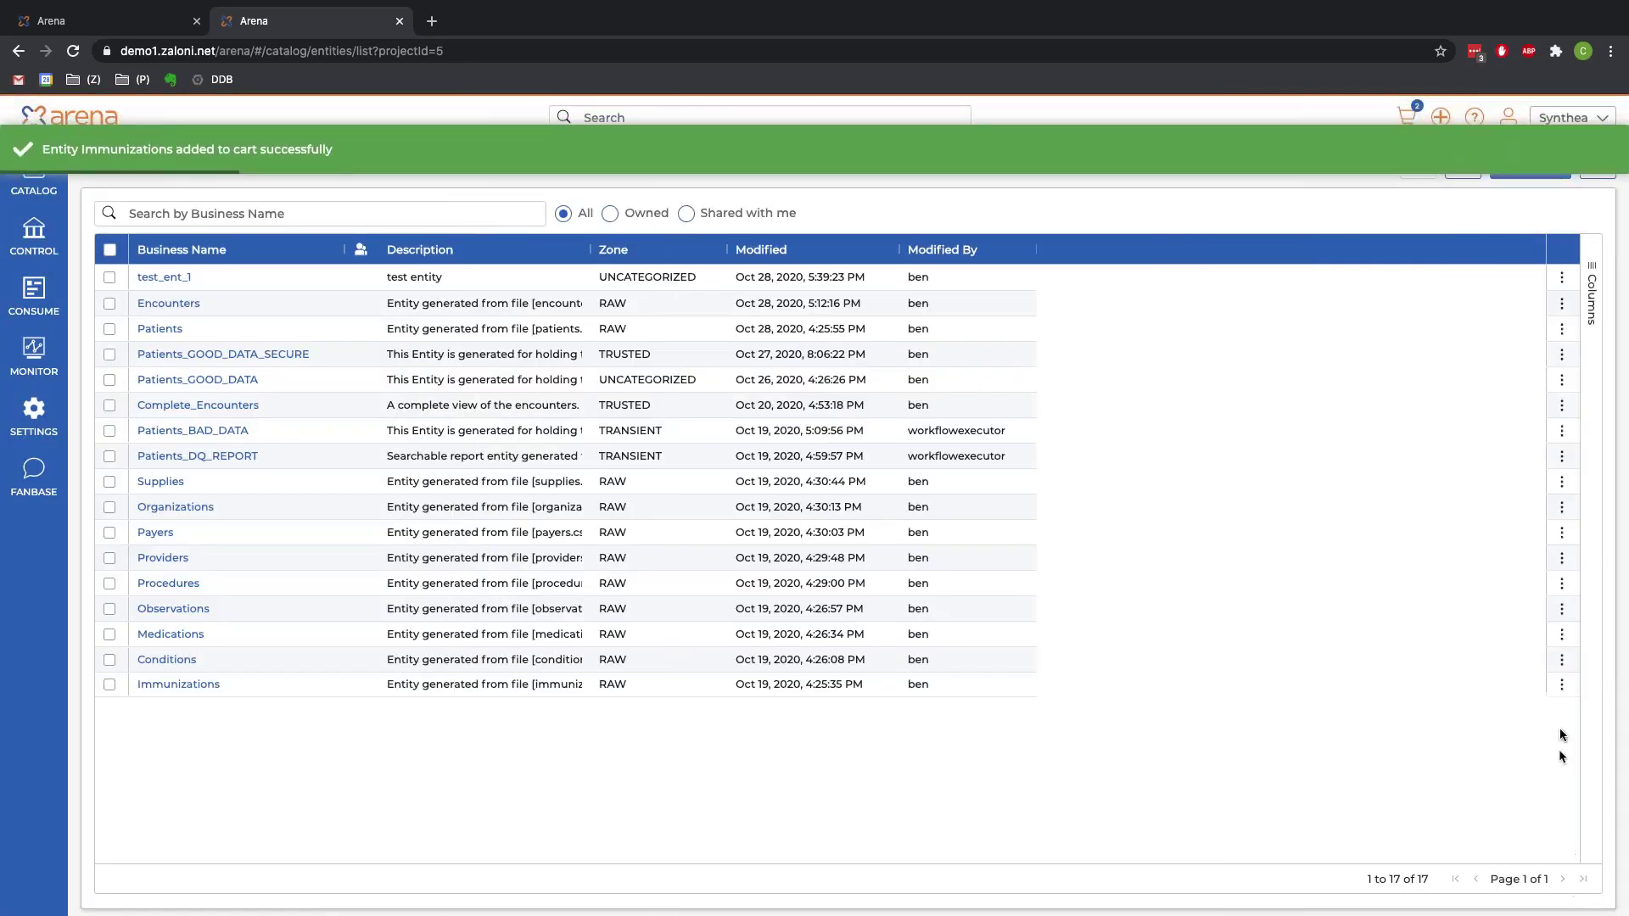
{"action": "left_click", "coordinate": [1561, 634]}
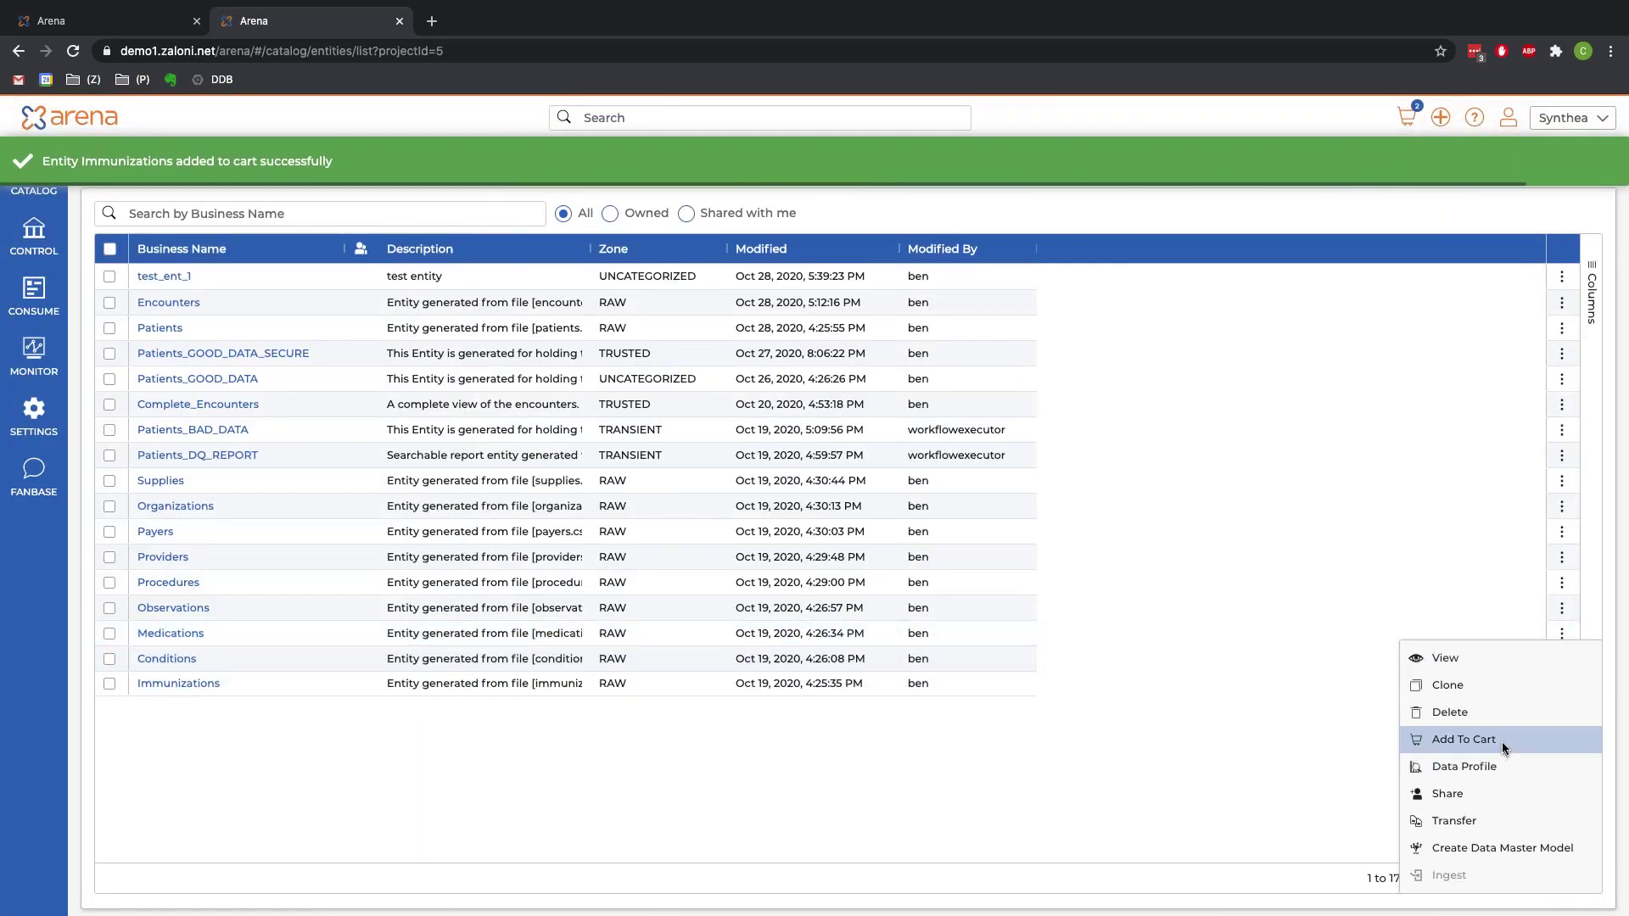
{"action": "left_click", "coordinate": [1502, 741]}
{"action": "left_click", "coordinate": [1584, 890]}
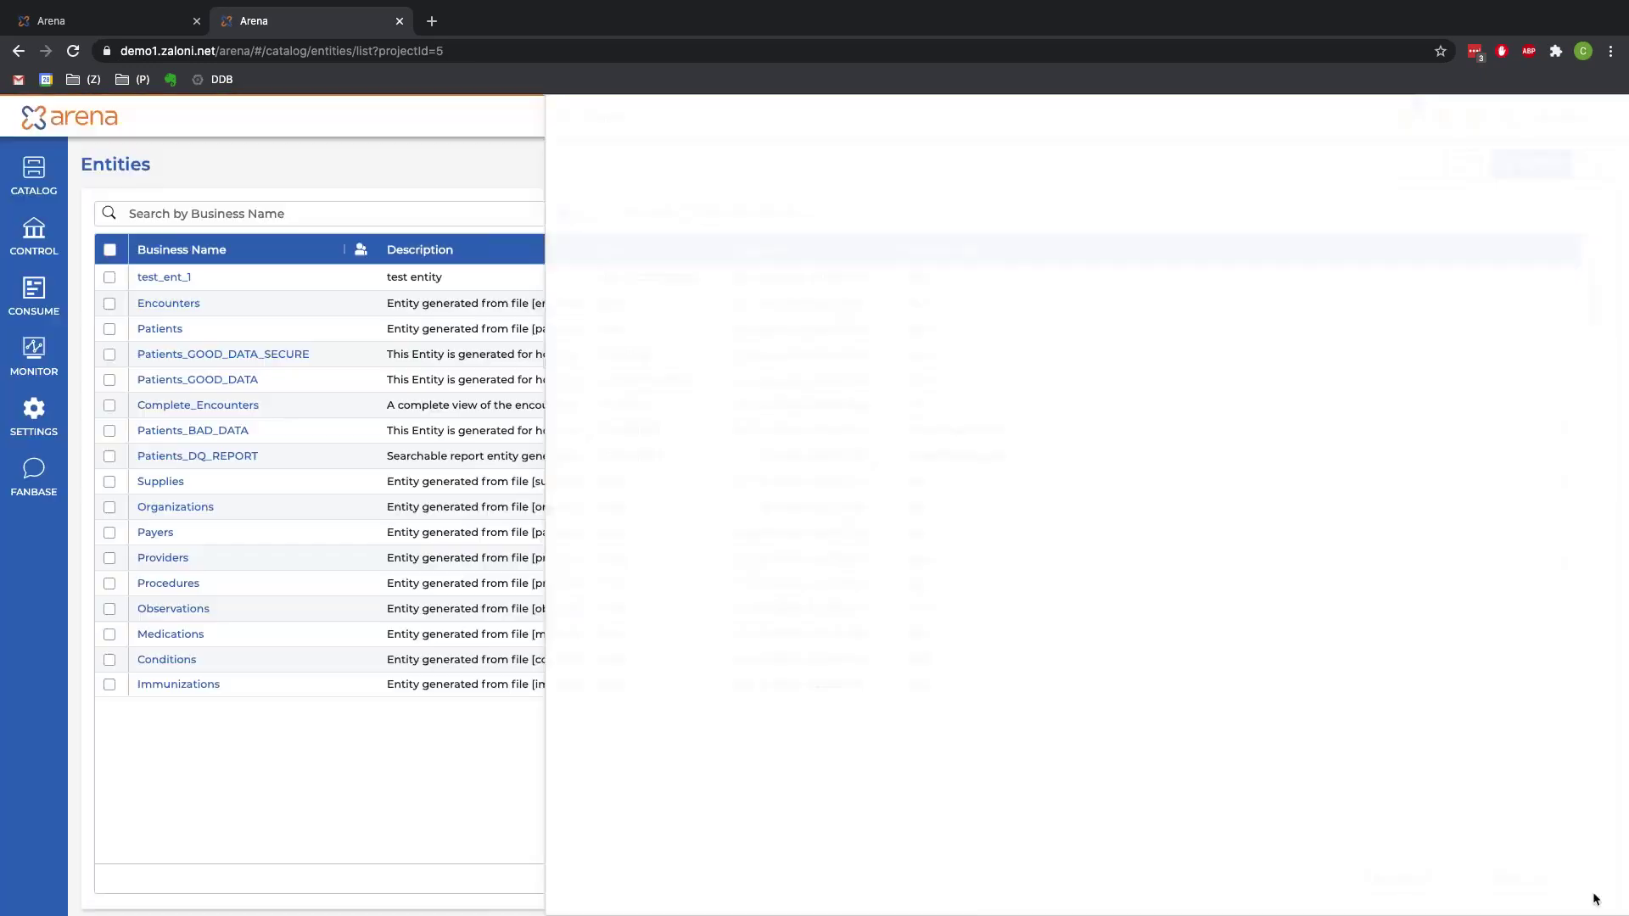
{"action": "left_click", "coordinate": [1562, 303]}
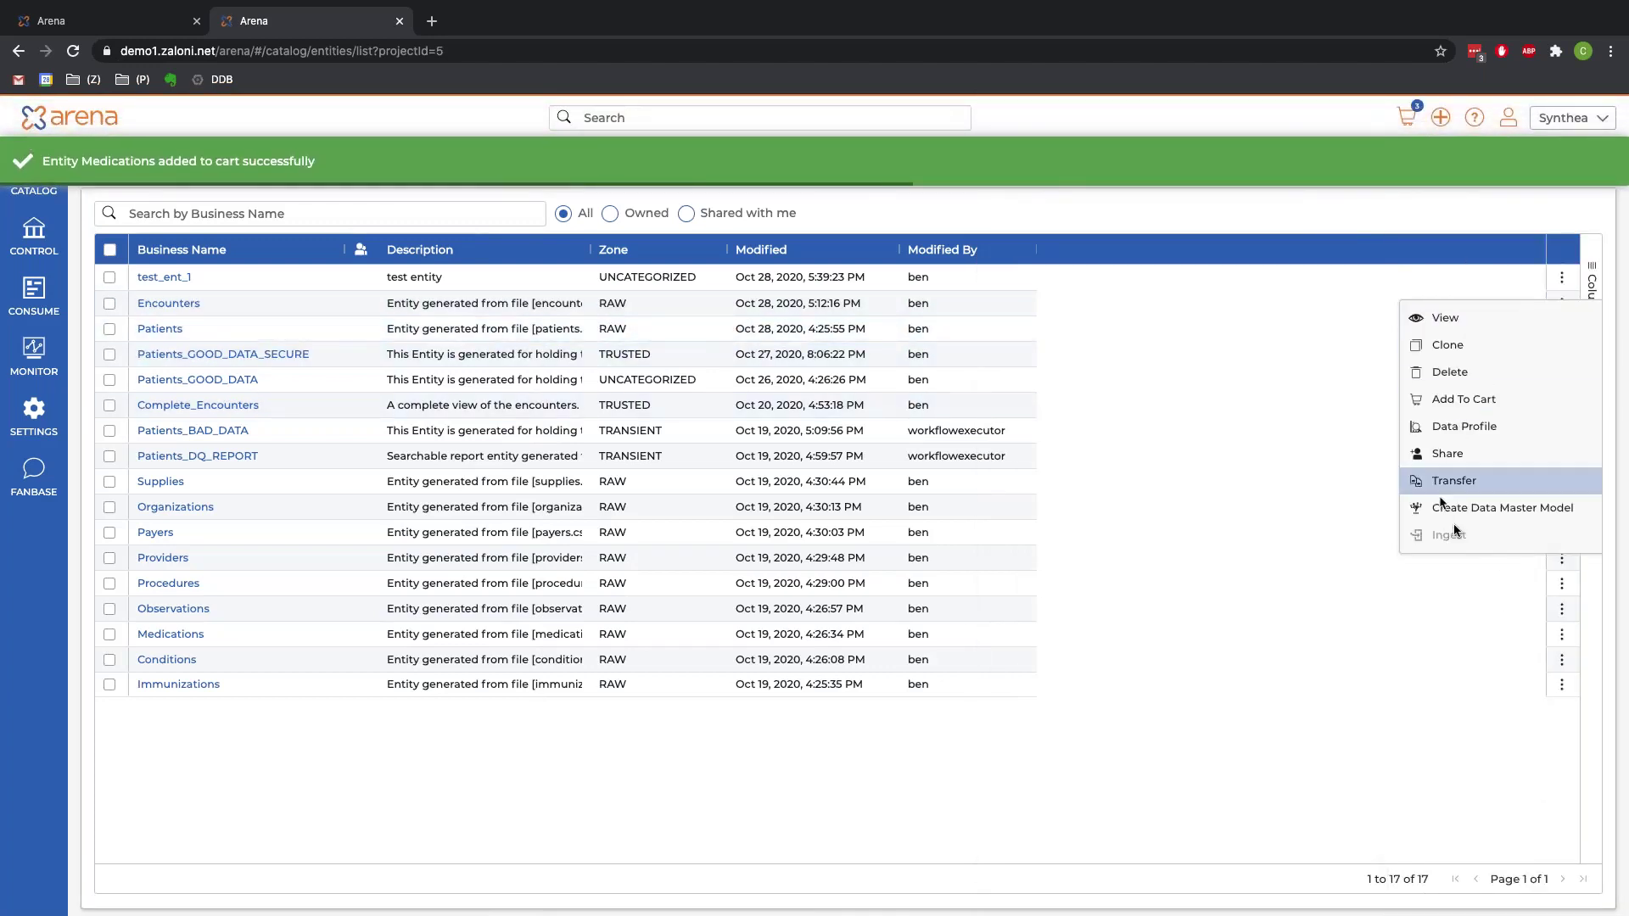
Step: Add Encounters with custom filter REASONDESCRIPTION = 'COVID-19' and the 1000-record limit removed
{"action": "left_click", "coordinate": [1453, 399]}
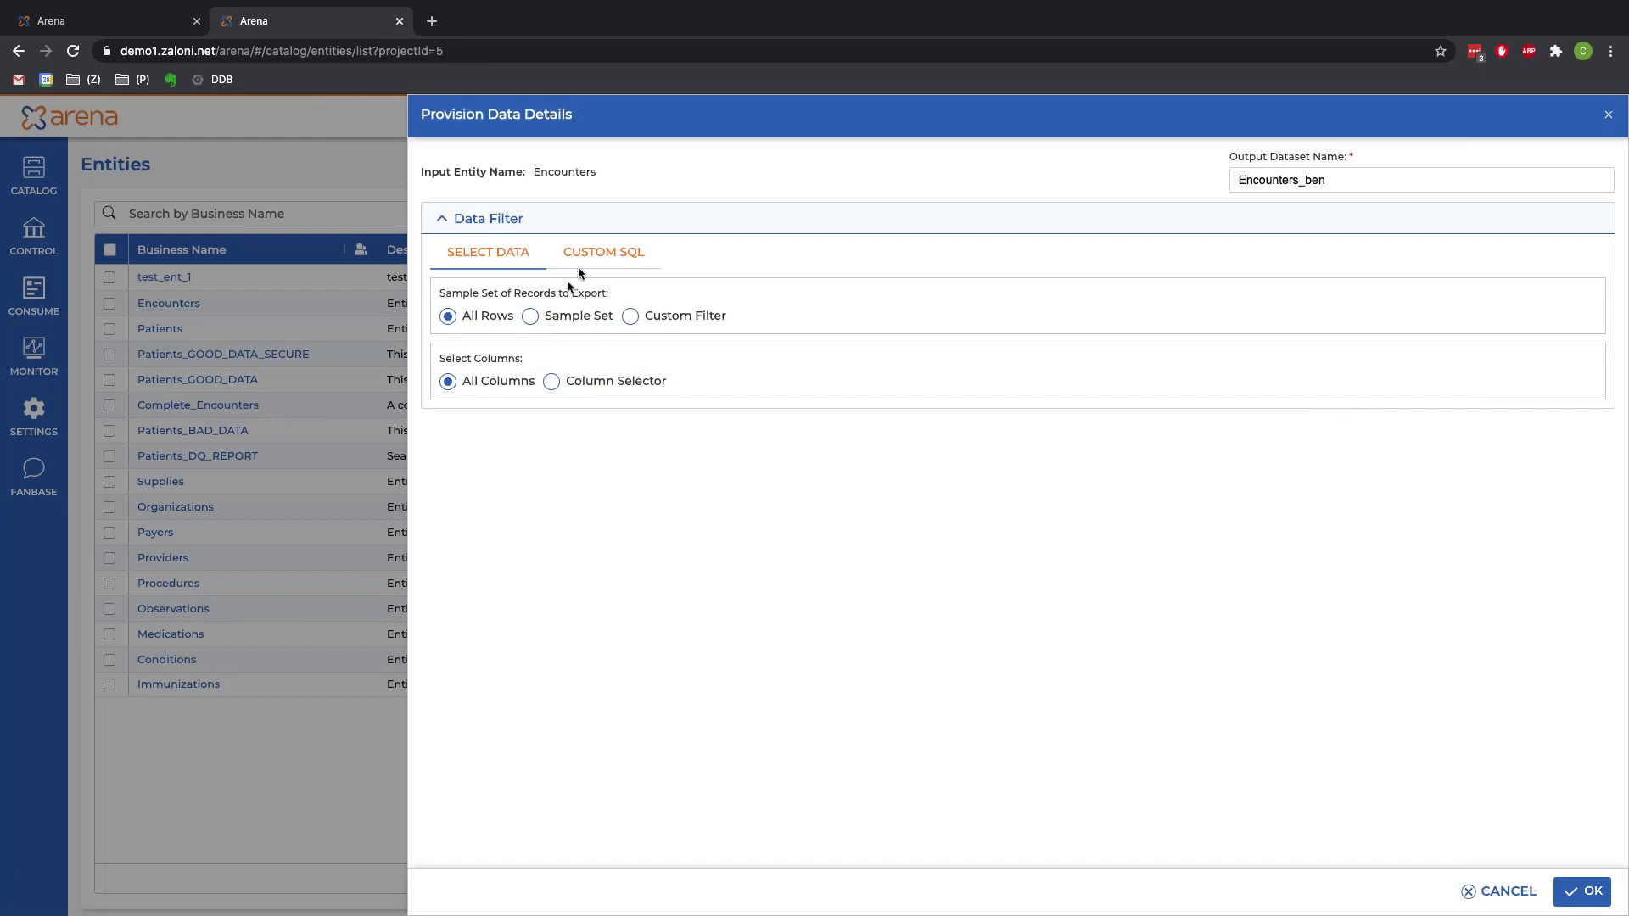
{"action": "left_click", "coordinate": [631, 317]}
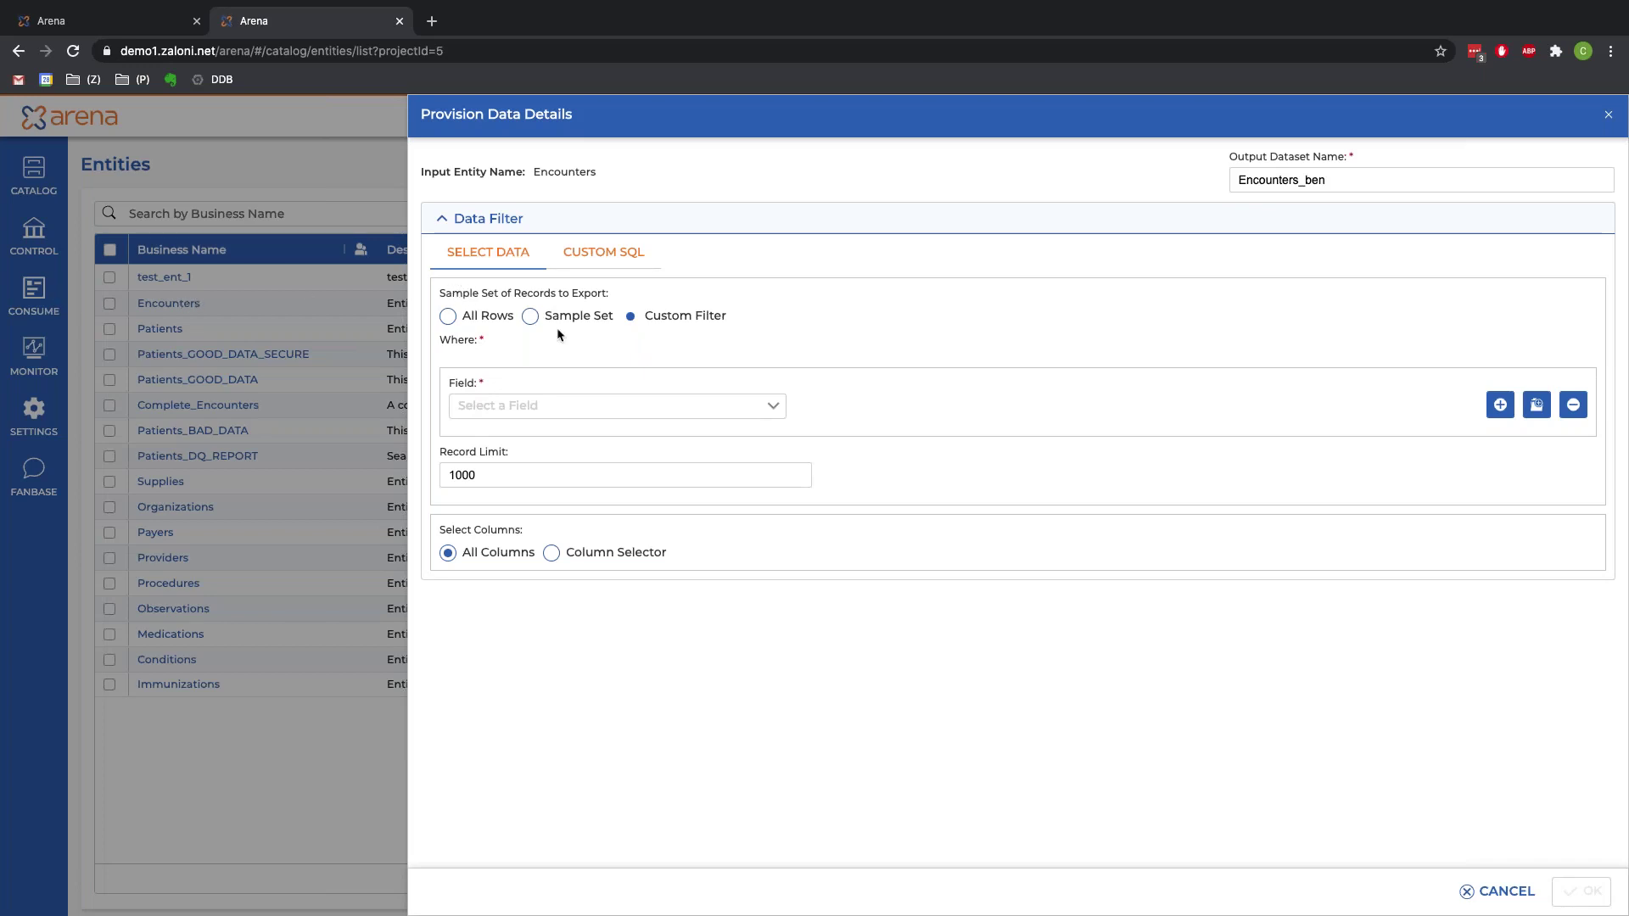
{"action": "left_click", "coordinate": [527, 405]}
{"action": "scroll", "coordinate": [571, 556], "scroll_direction": "down", "scroll_amount": 1}
{"action": "scroll", "coordinate": [571, 556], "scroll_direction": "down", "scroll_amount": 3}
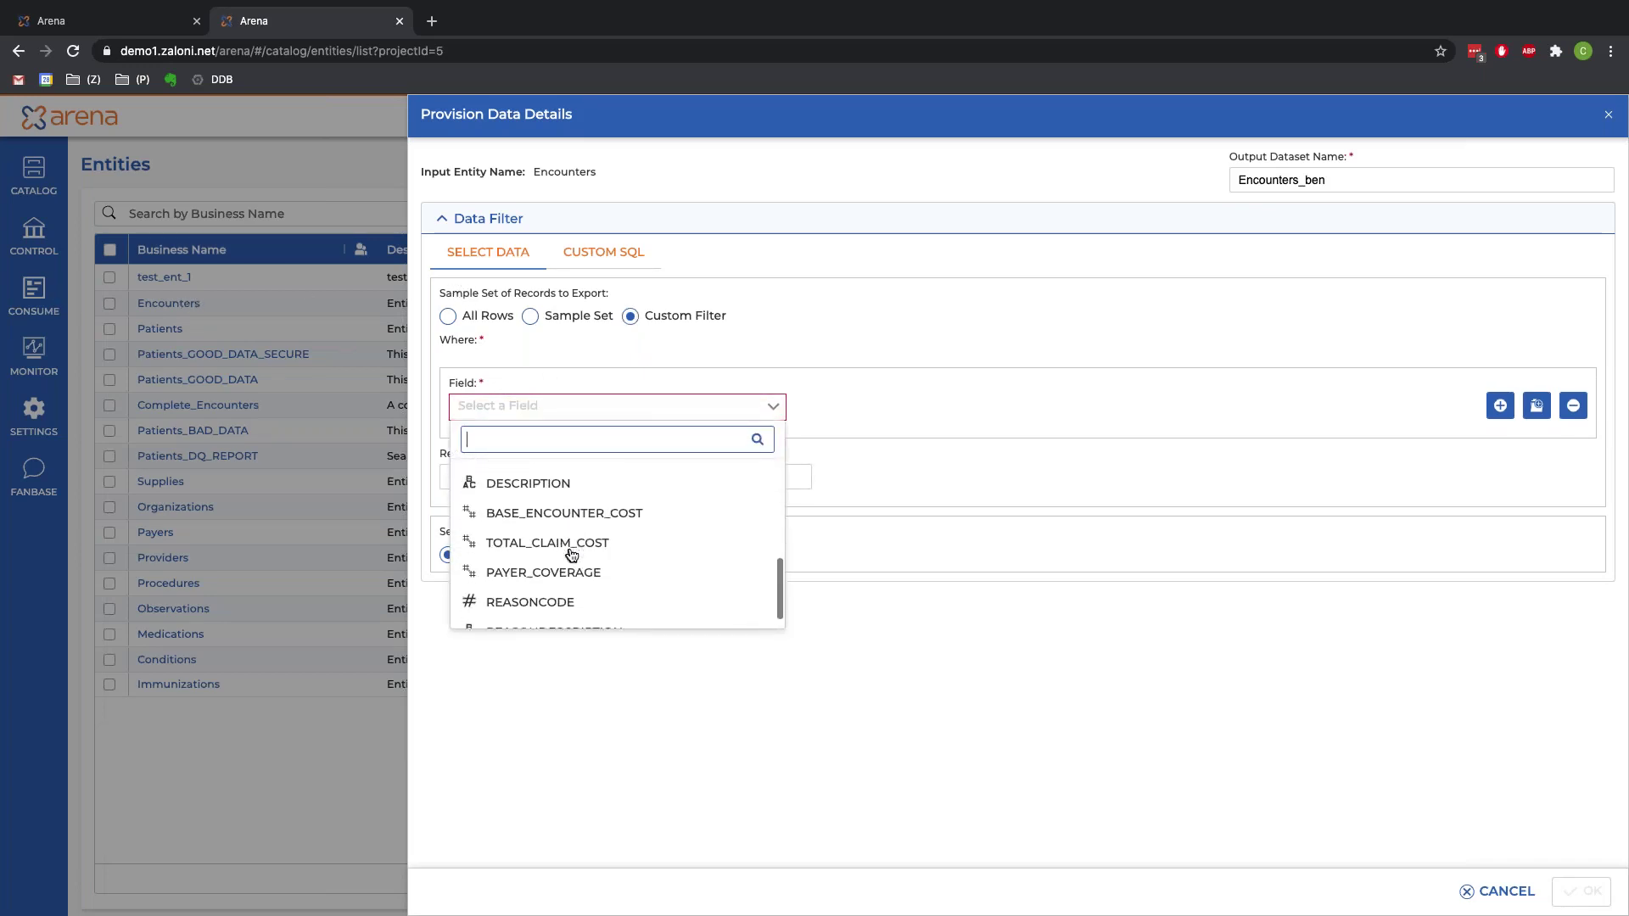
{"action": "left_click", "coordinate": [557, 614]}
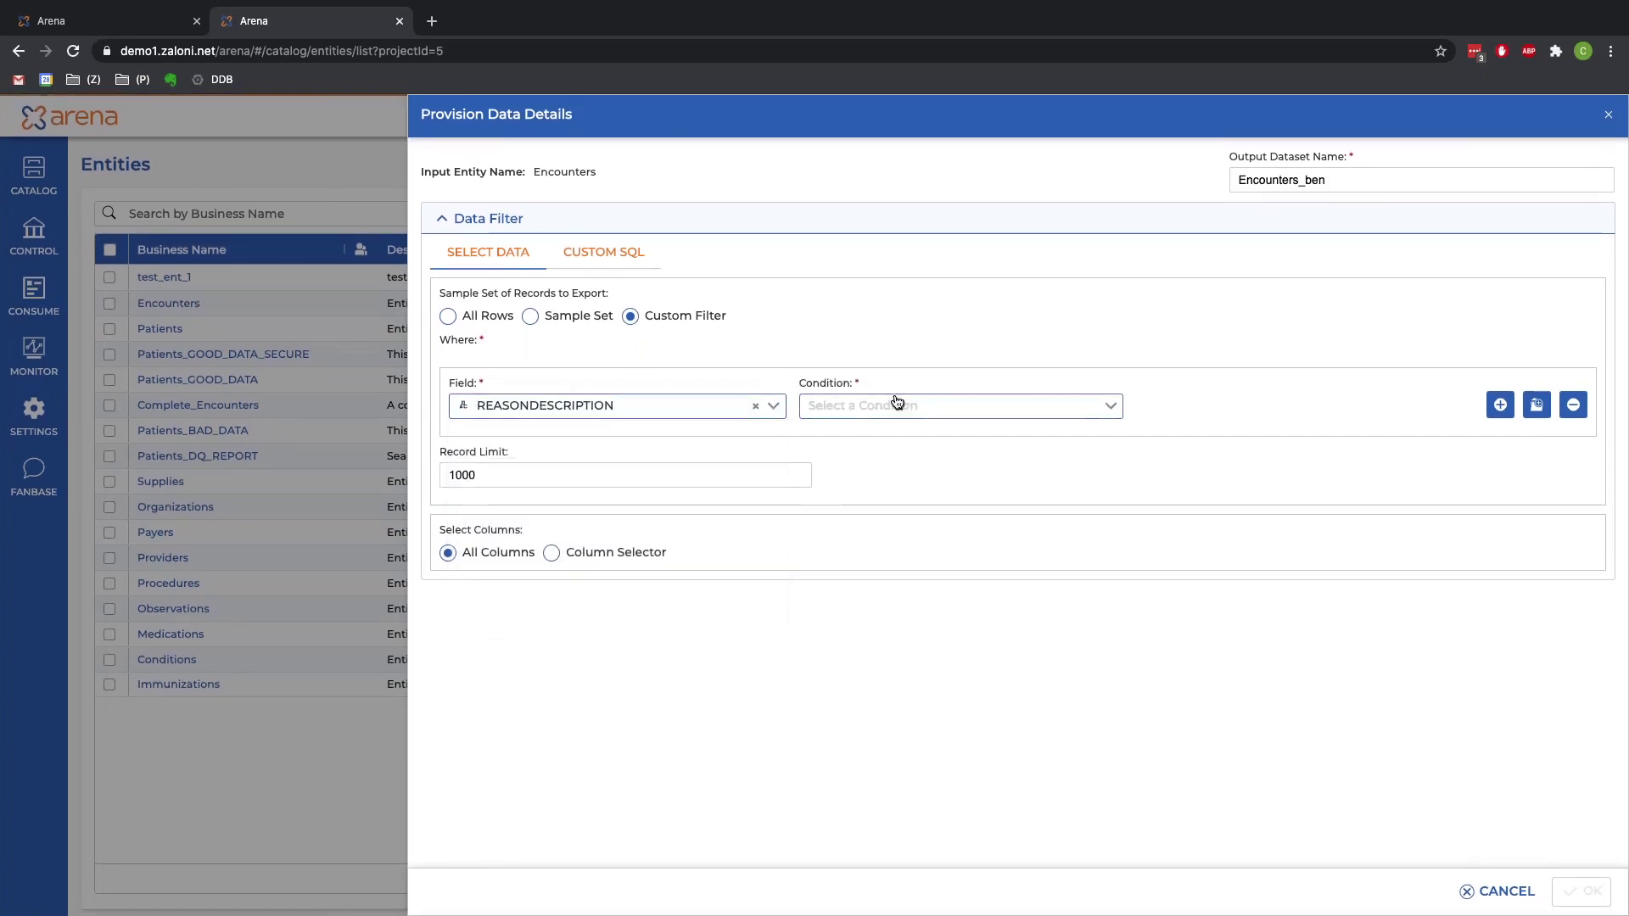
{"action": "left_click", "coordinate": [895, 407]}
{"action": "left_click", "coordinate": [847, 444]}
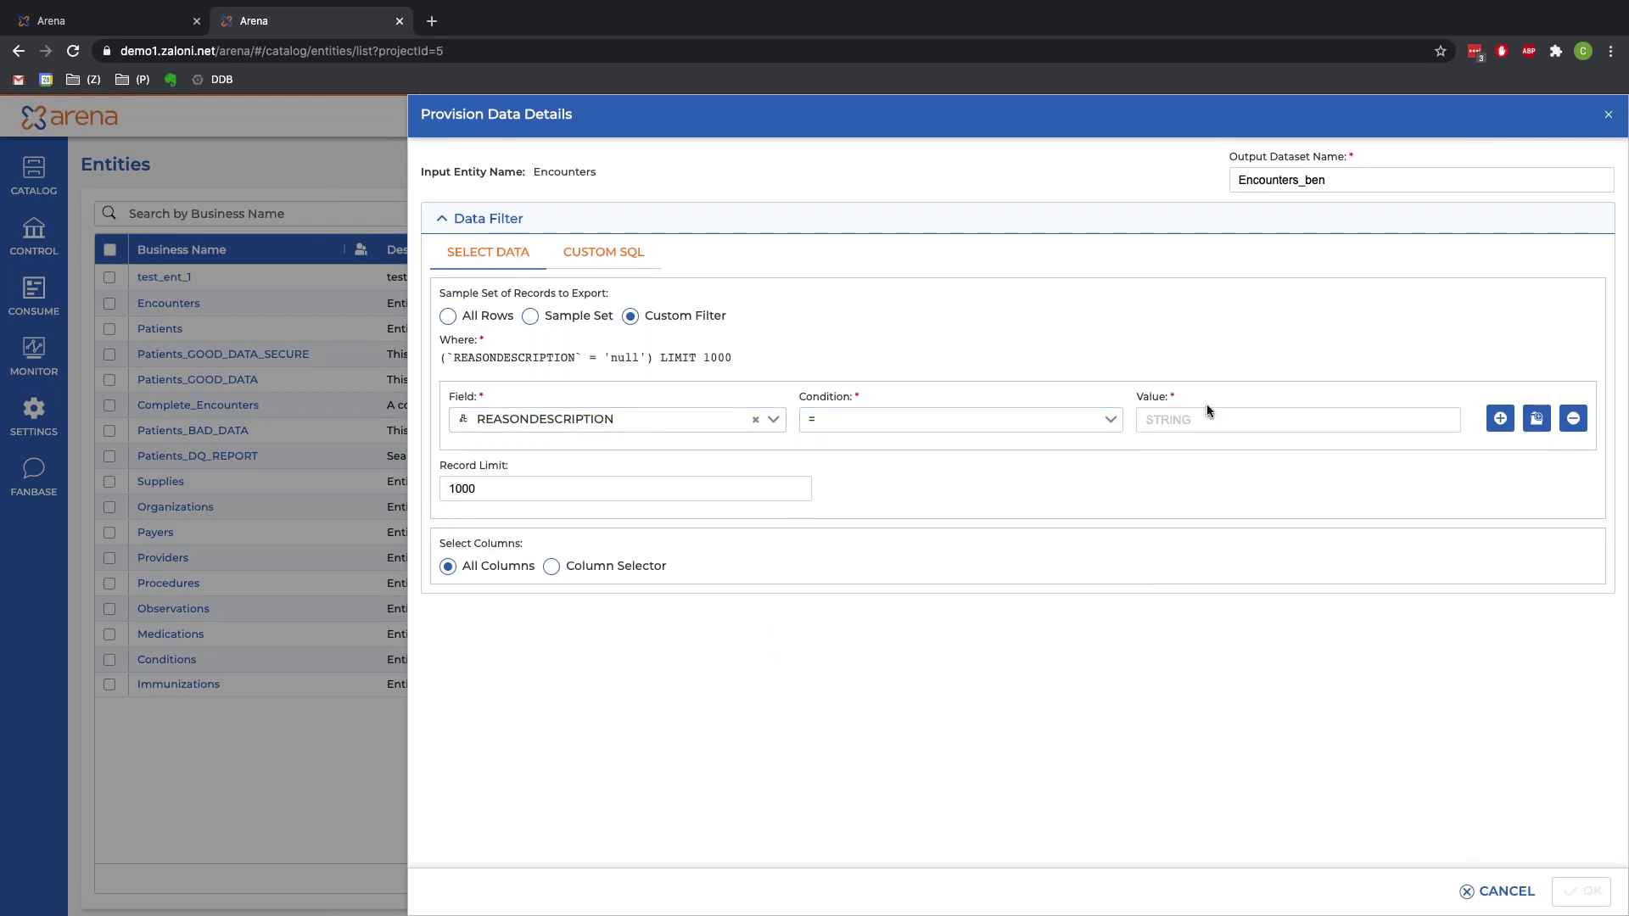
{"action": "left_click", "coordinate": [1200, 419]}
{"action": "type", "text": "COVID-19"}
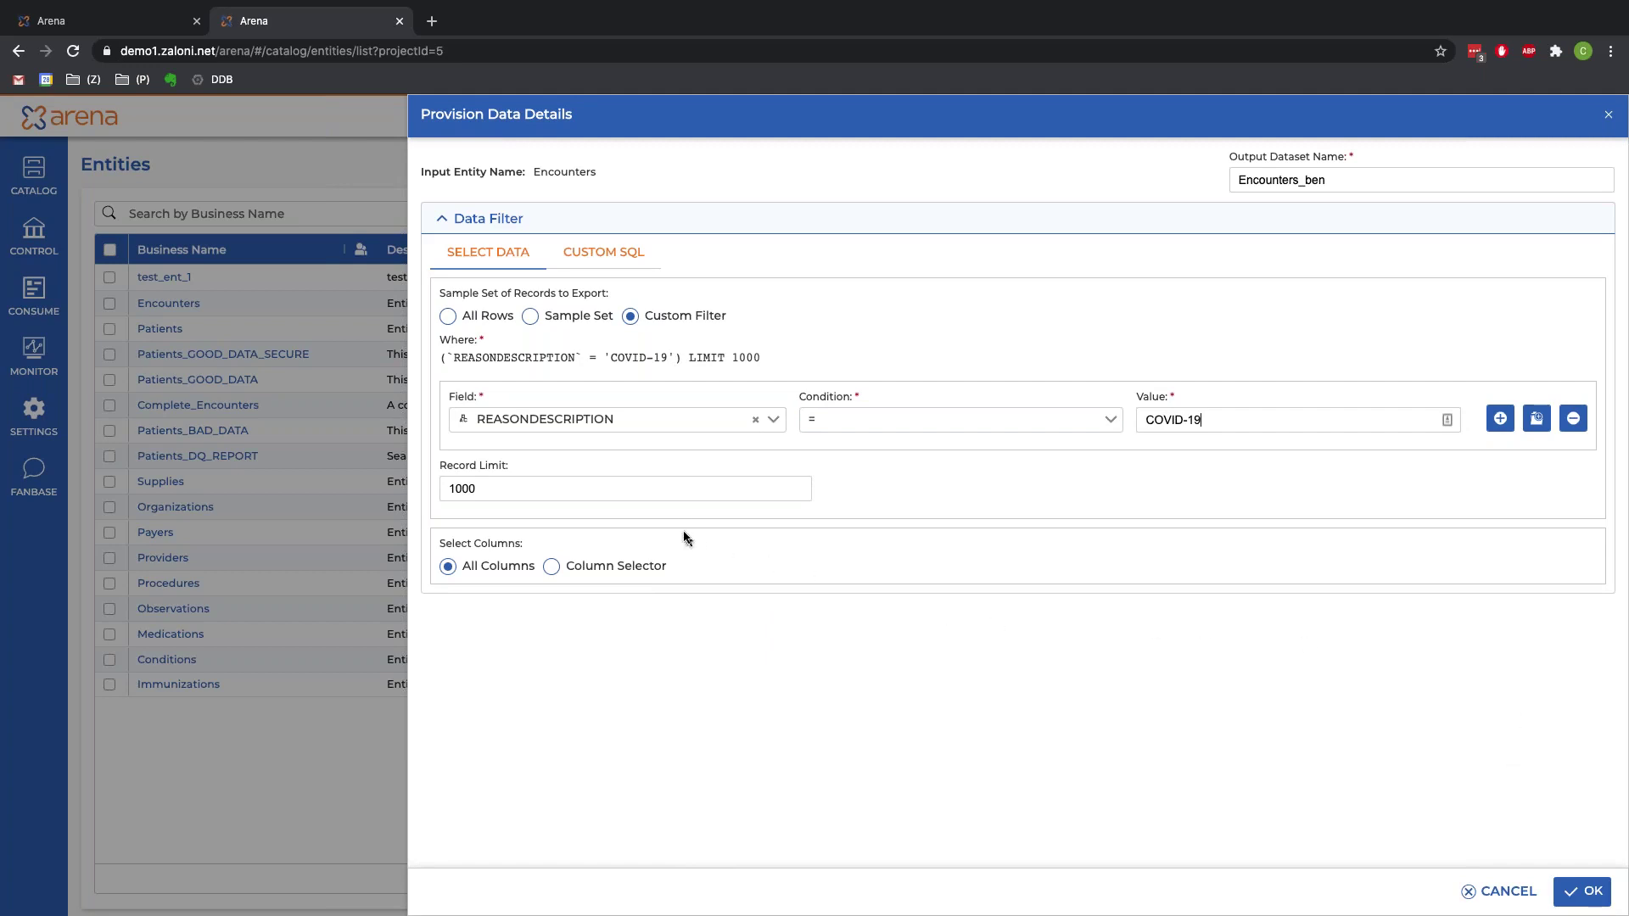
{"action": "double_click", "coordinate": [675, 501]}
{"action": "key", "text": "BackSpace"}
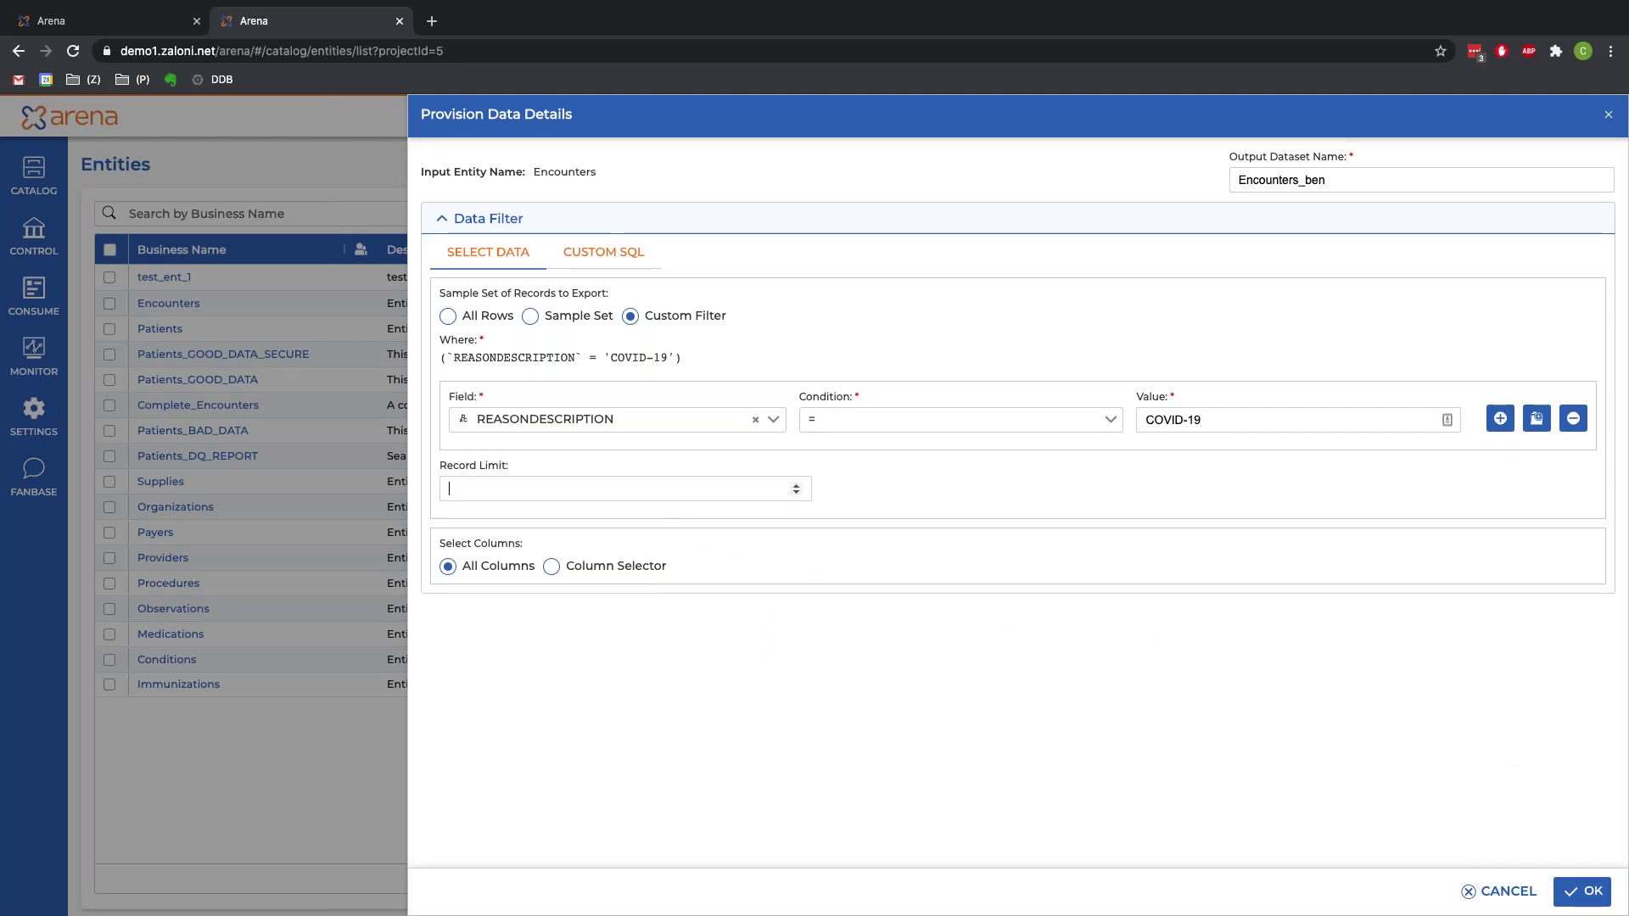
{"action": "left_click", "coordinate": [1572, 895]}
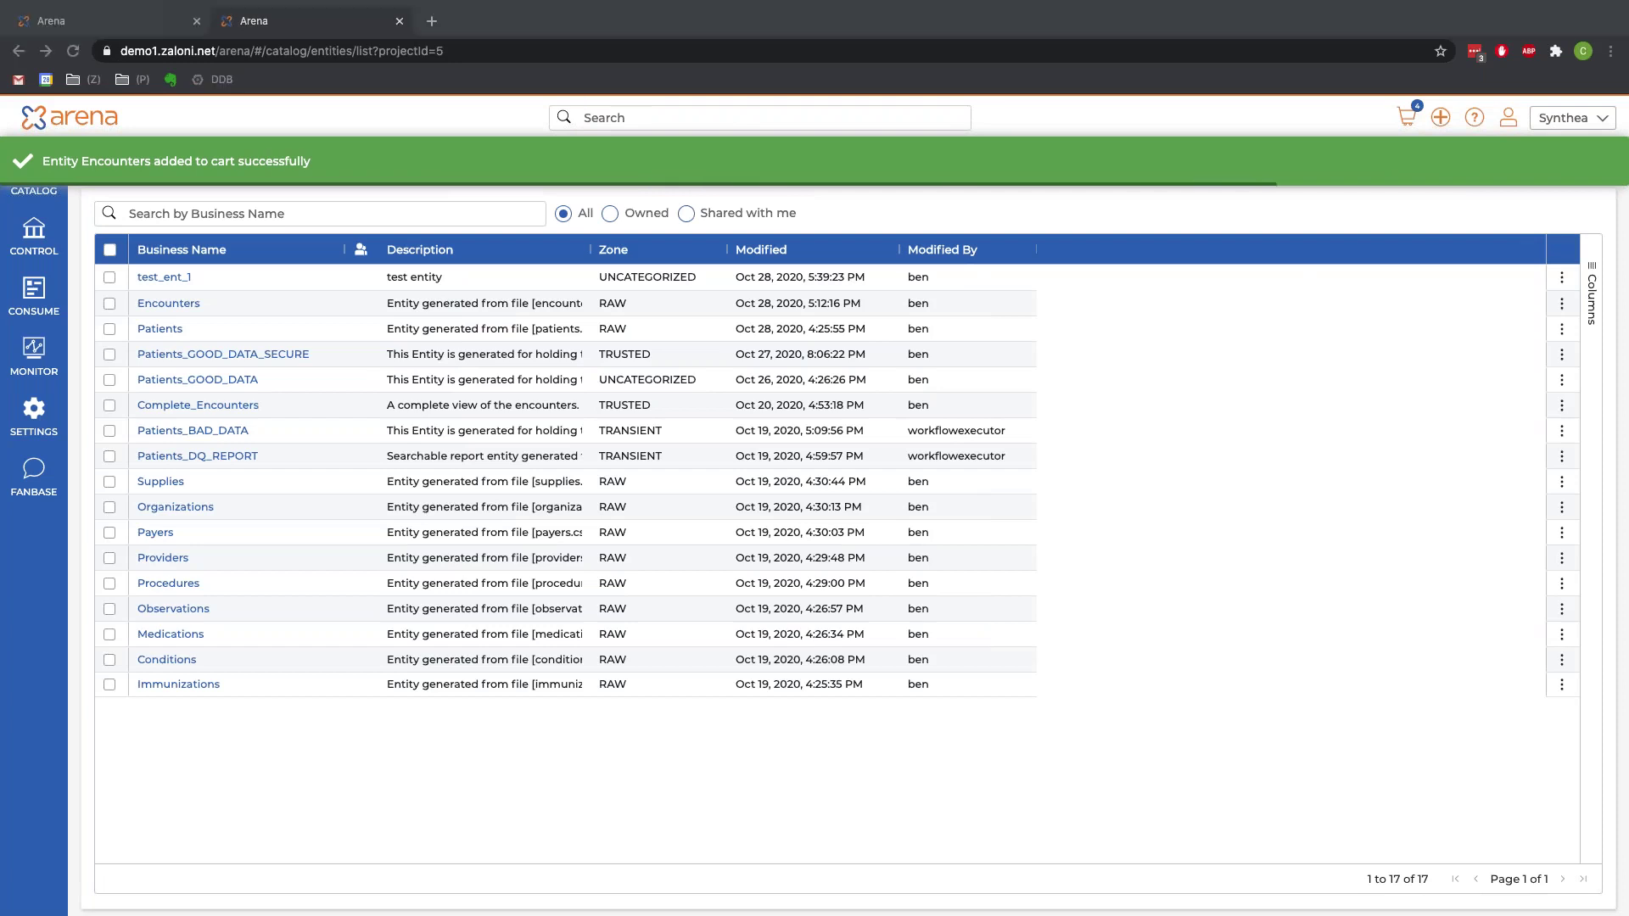
Step: Open the shopping cart and launch the Provision Wizard for its four datasets
{"action": "left_click", "coordinate": [1405, 120]}
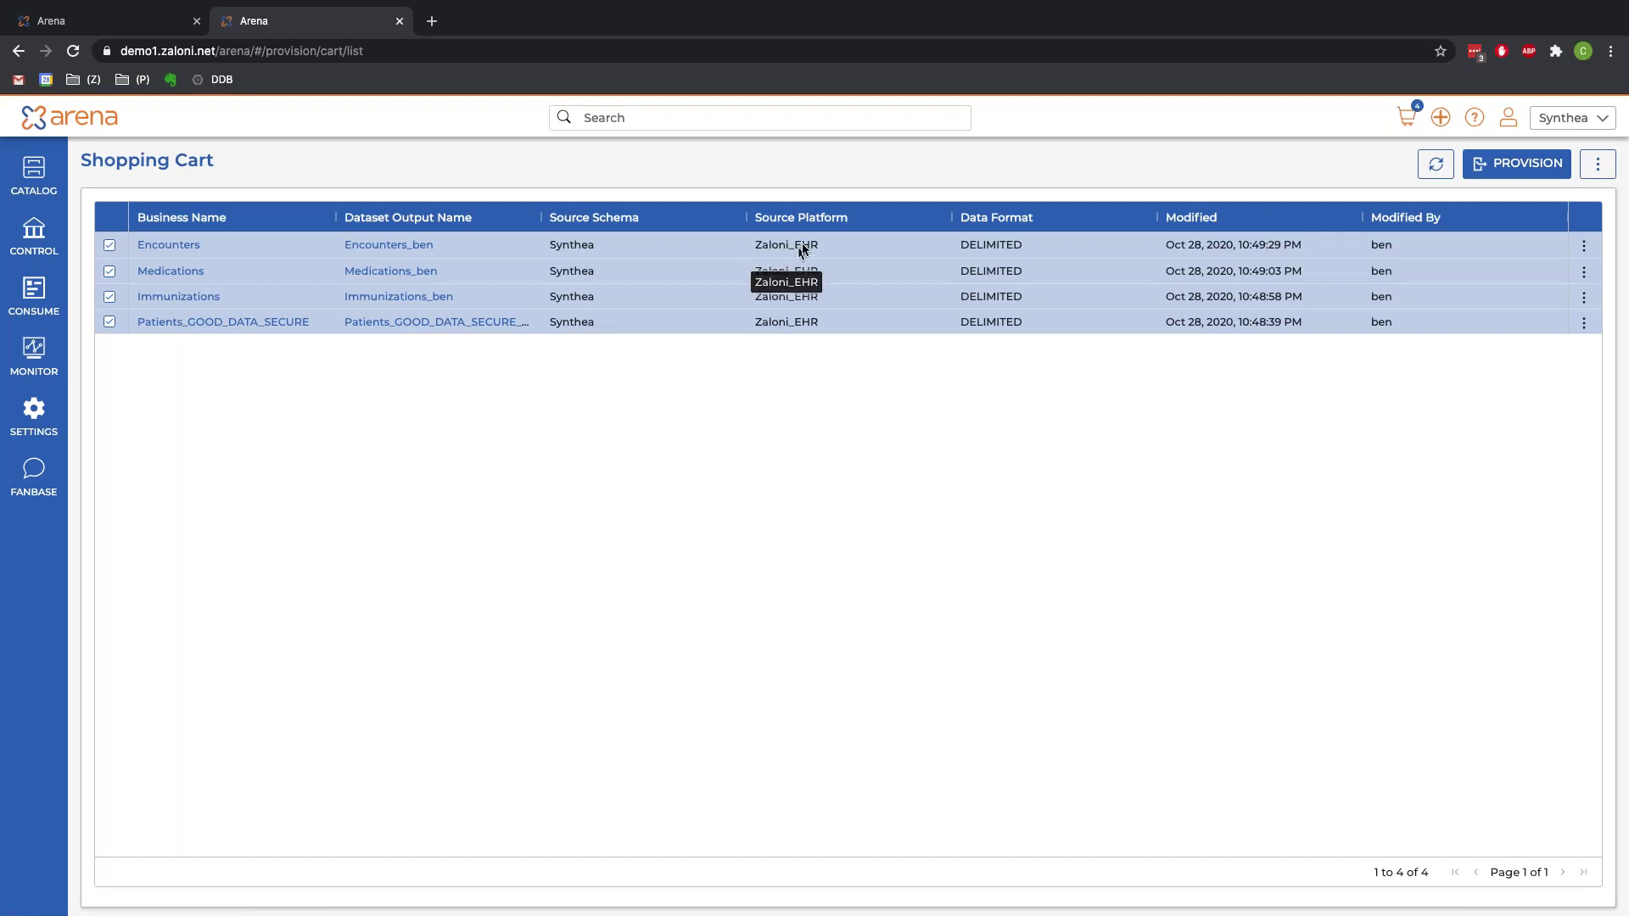
{"action": "left_click", "coordinate": [1509, 166]}
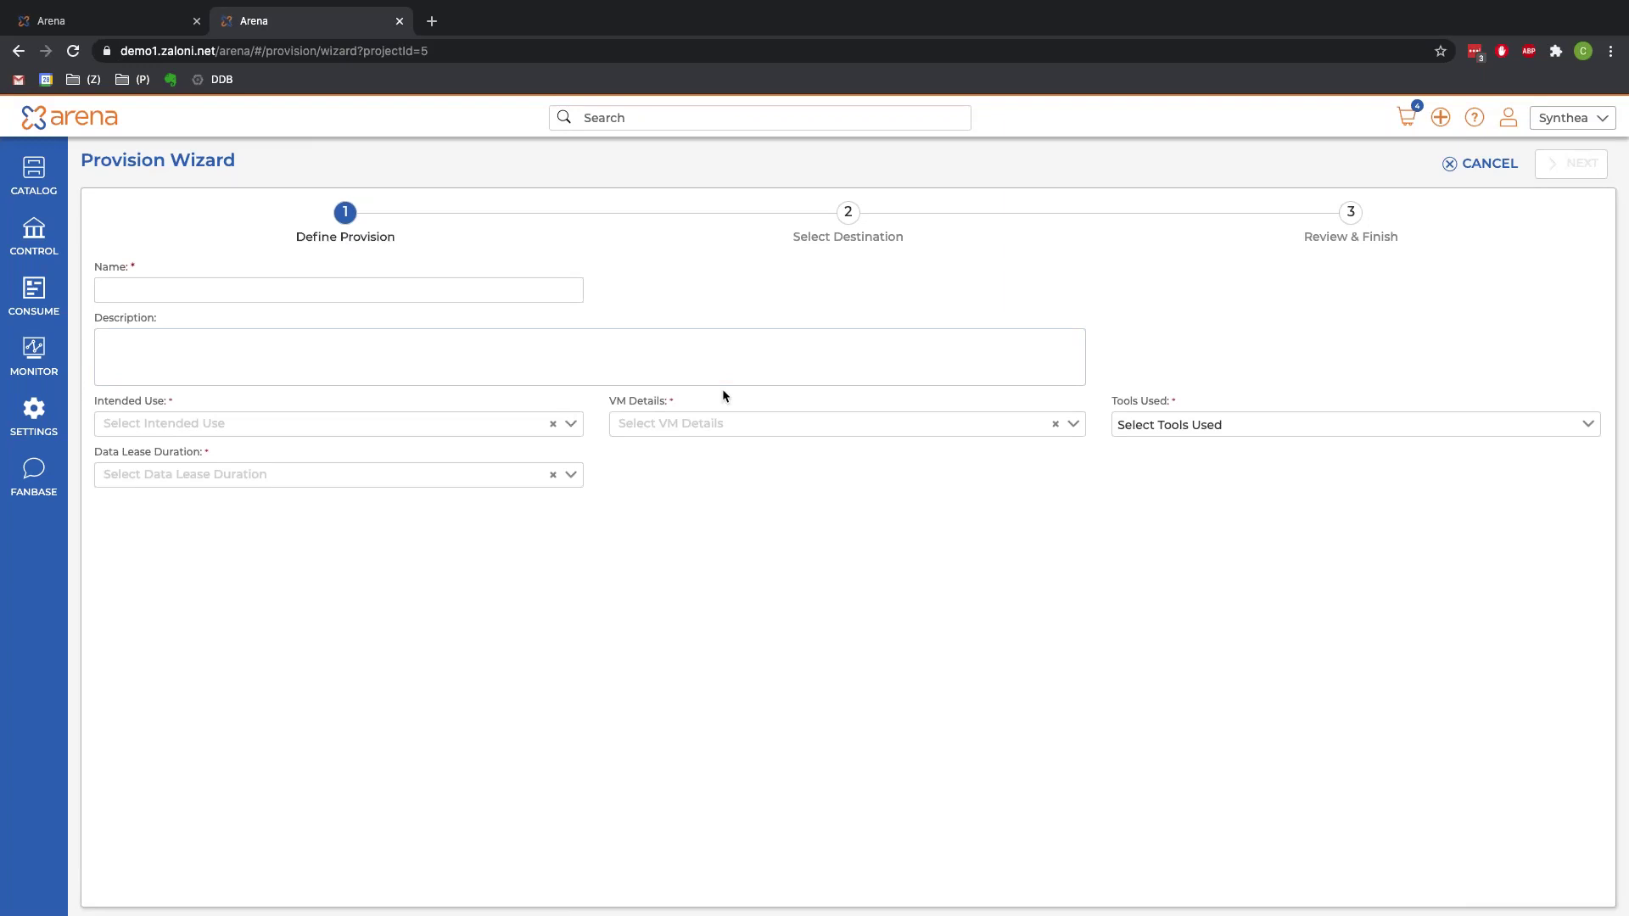
Step: Name the provision 'covid-19 research' with Research intended use and a Medium VM
{"action": "left_click", "coordinate": [418, 289]}
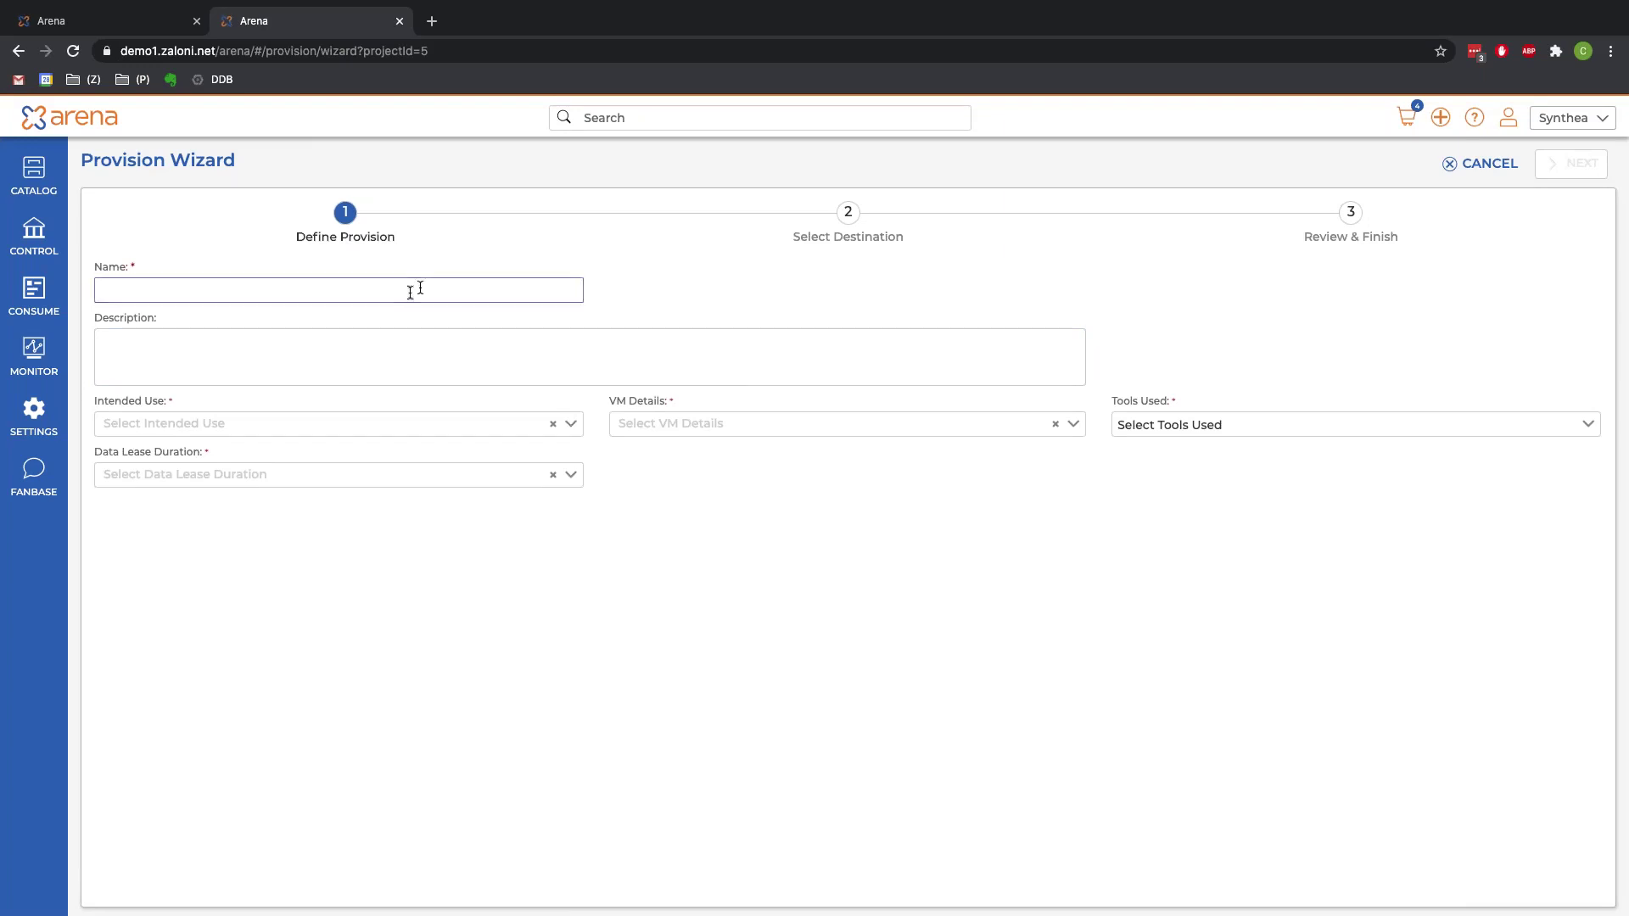
{"action": "type", "text": "covid-19 research"}
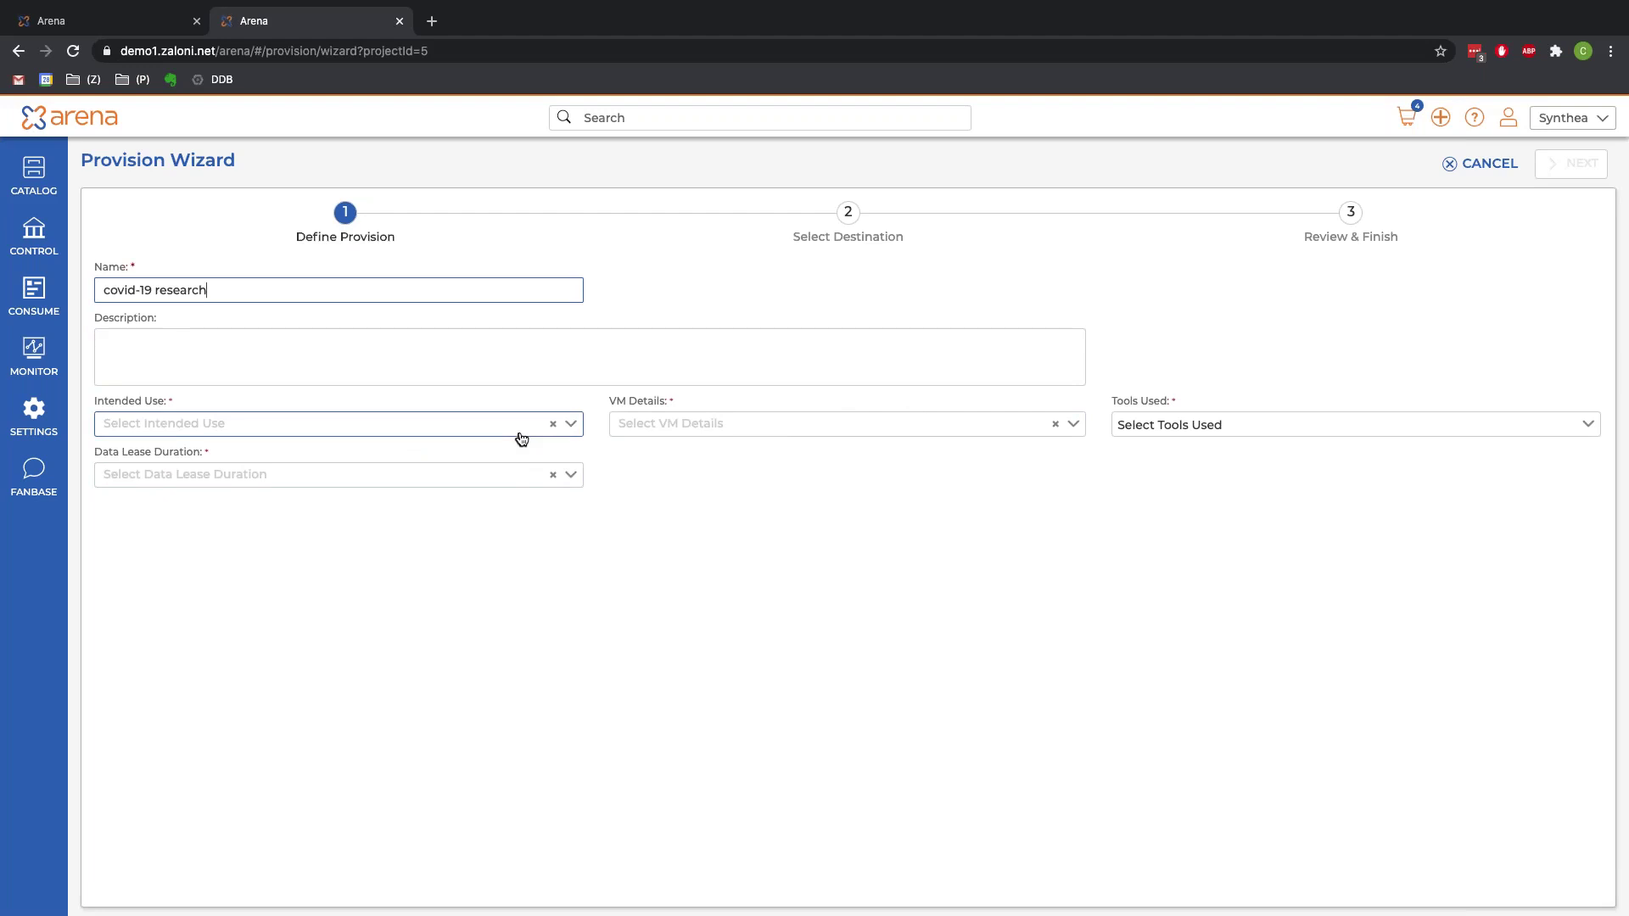
{"action": "left_click", "coordinate": [195, 427]}
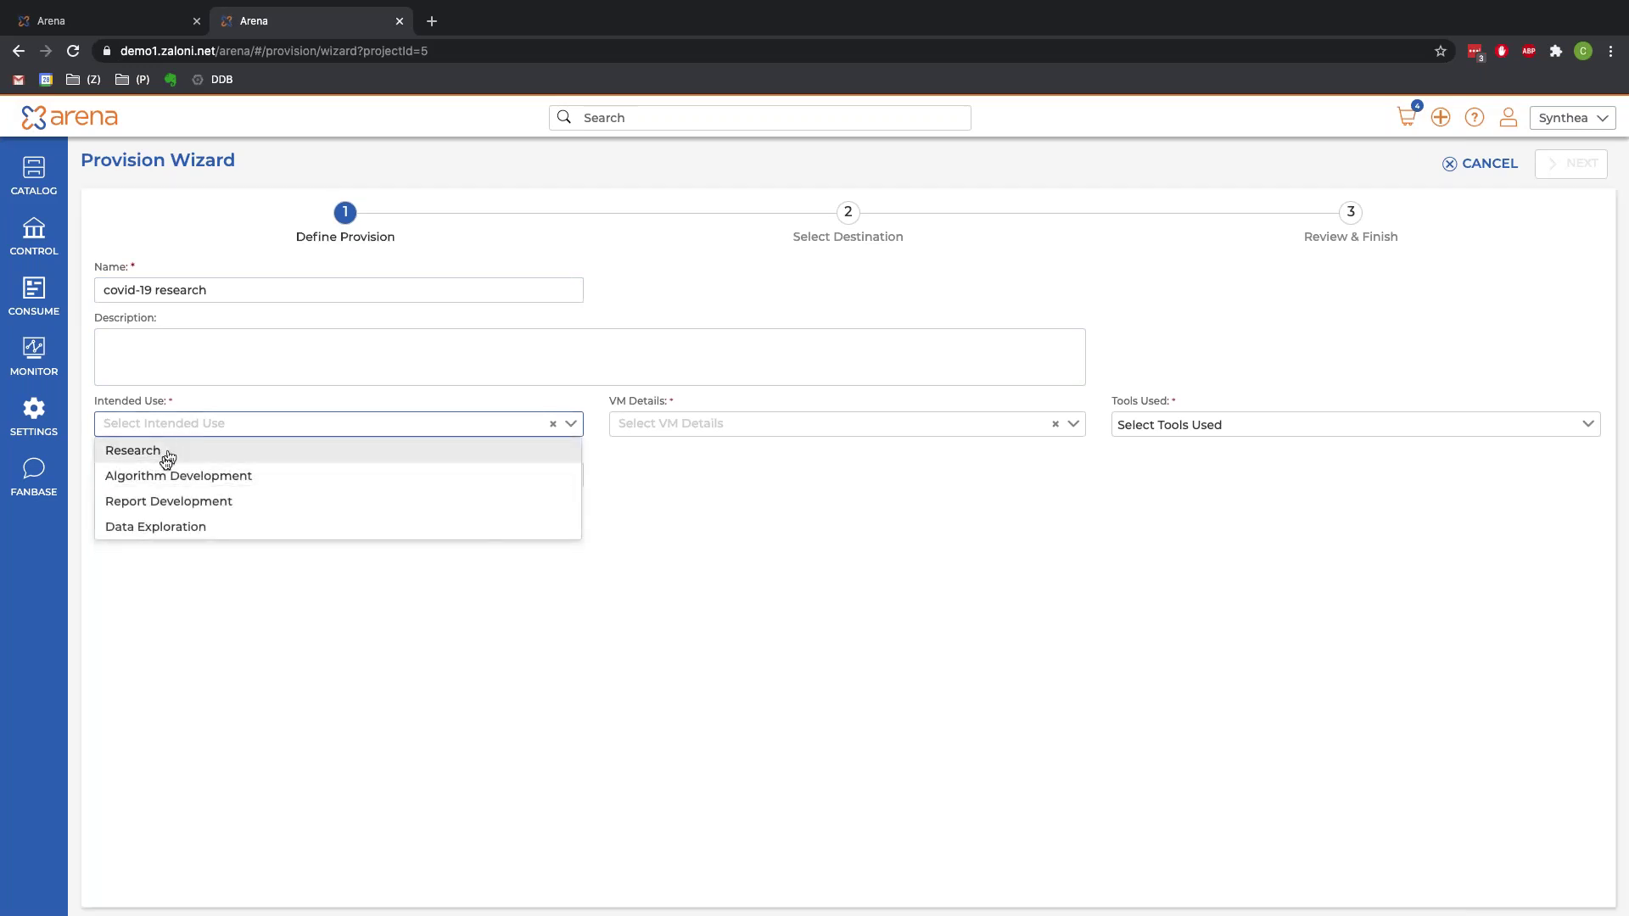
{"action": "left_click", "coordinate": [166, 458]}
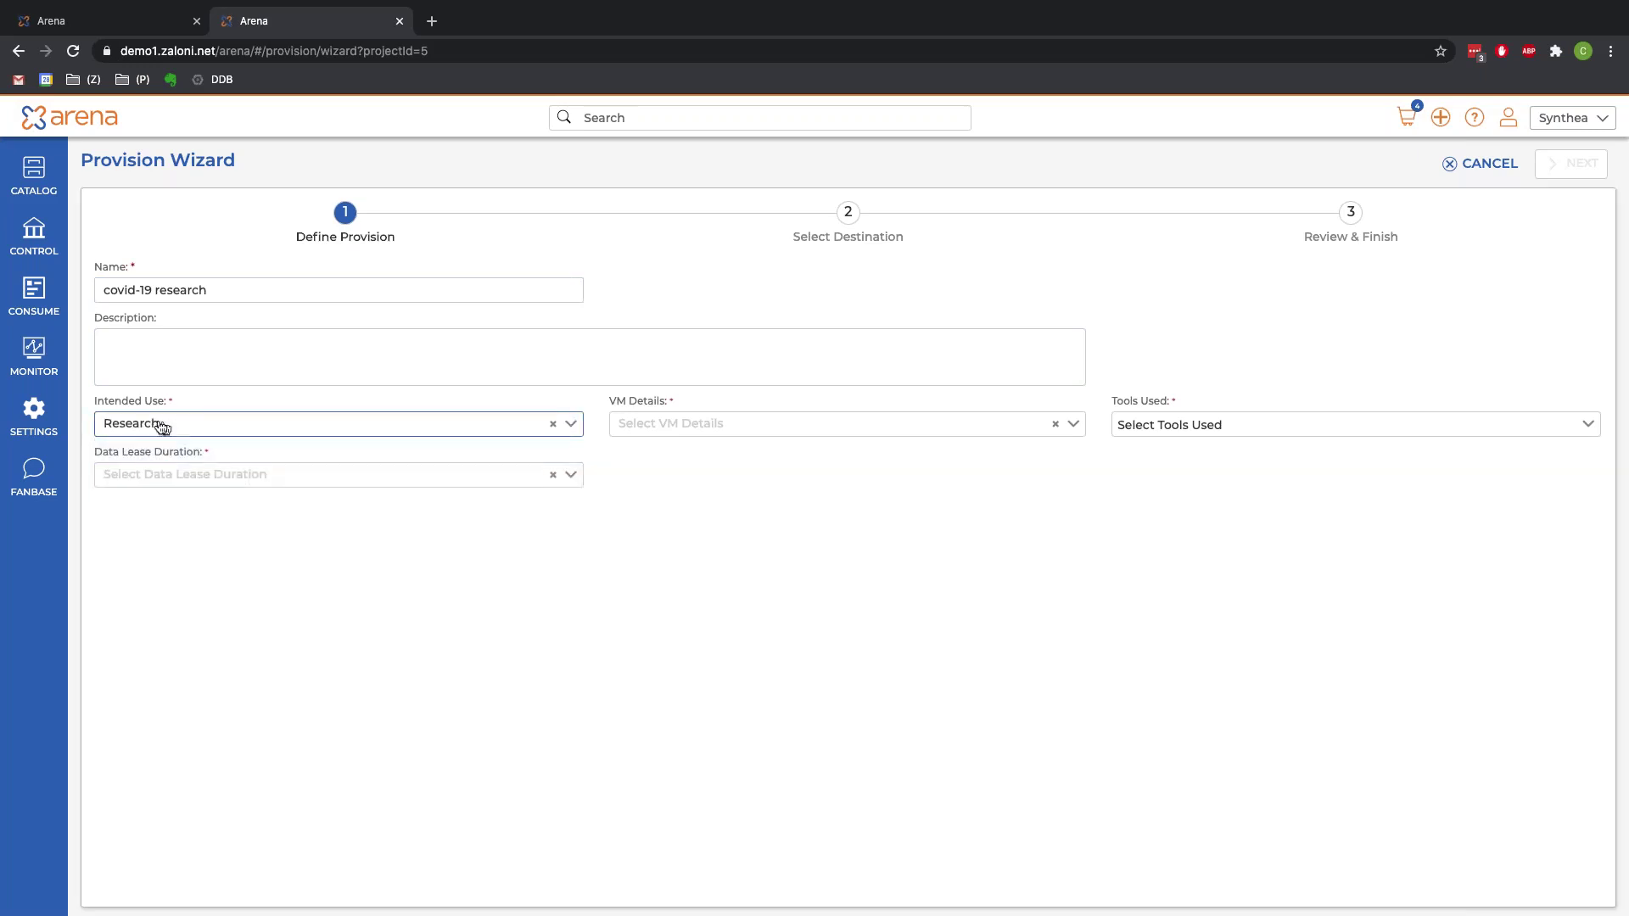
{"action": "left_click", "coordinate": [684, 433]}
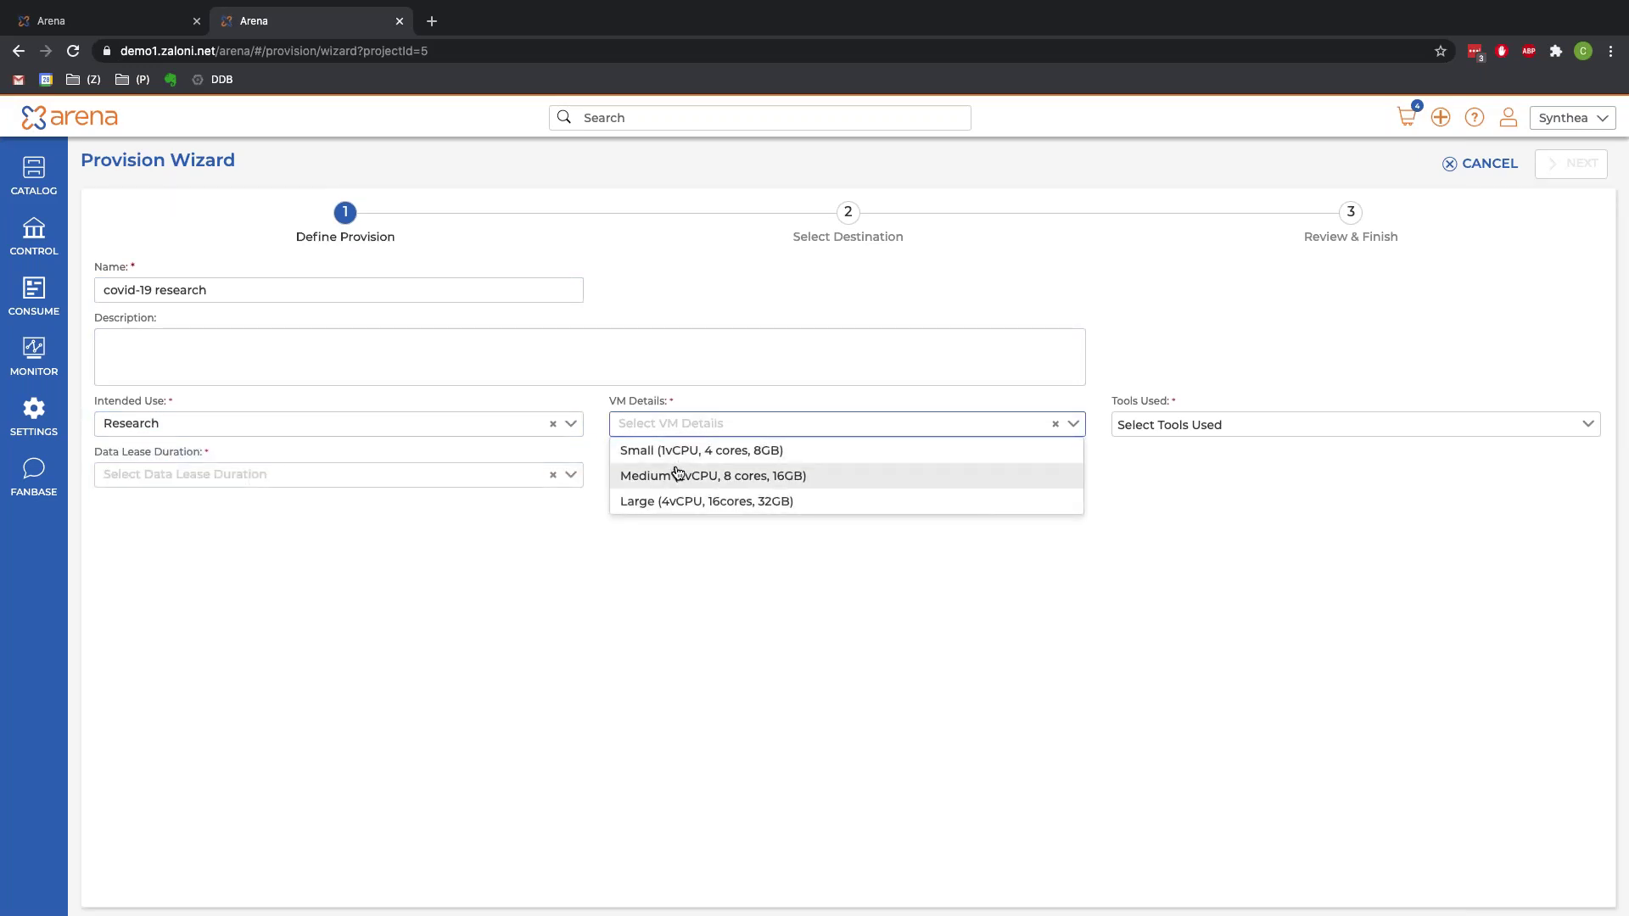
{"action": "left_click", "coordinate": [679, 473]}
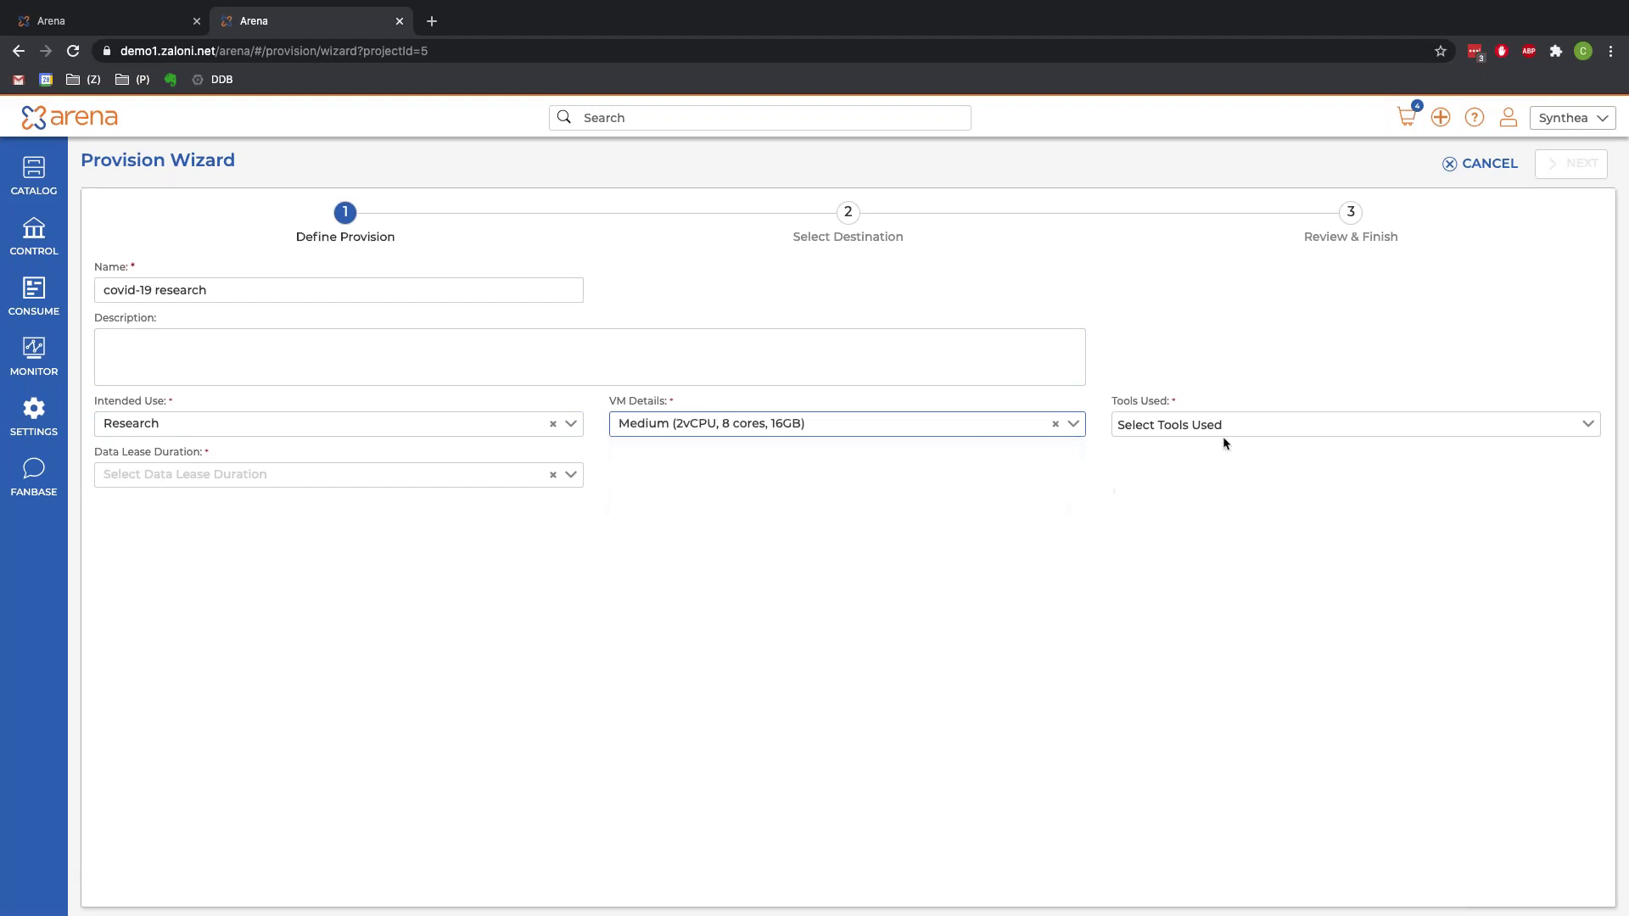
Step: Select Jupyter as the tool used, set a 30 Days data lease, and proceed
{"action": "left_click", "coordinate": [1226, 436]}
{"action": "left_click", "coordinate": [1132, 520]}
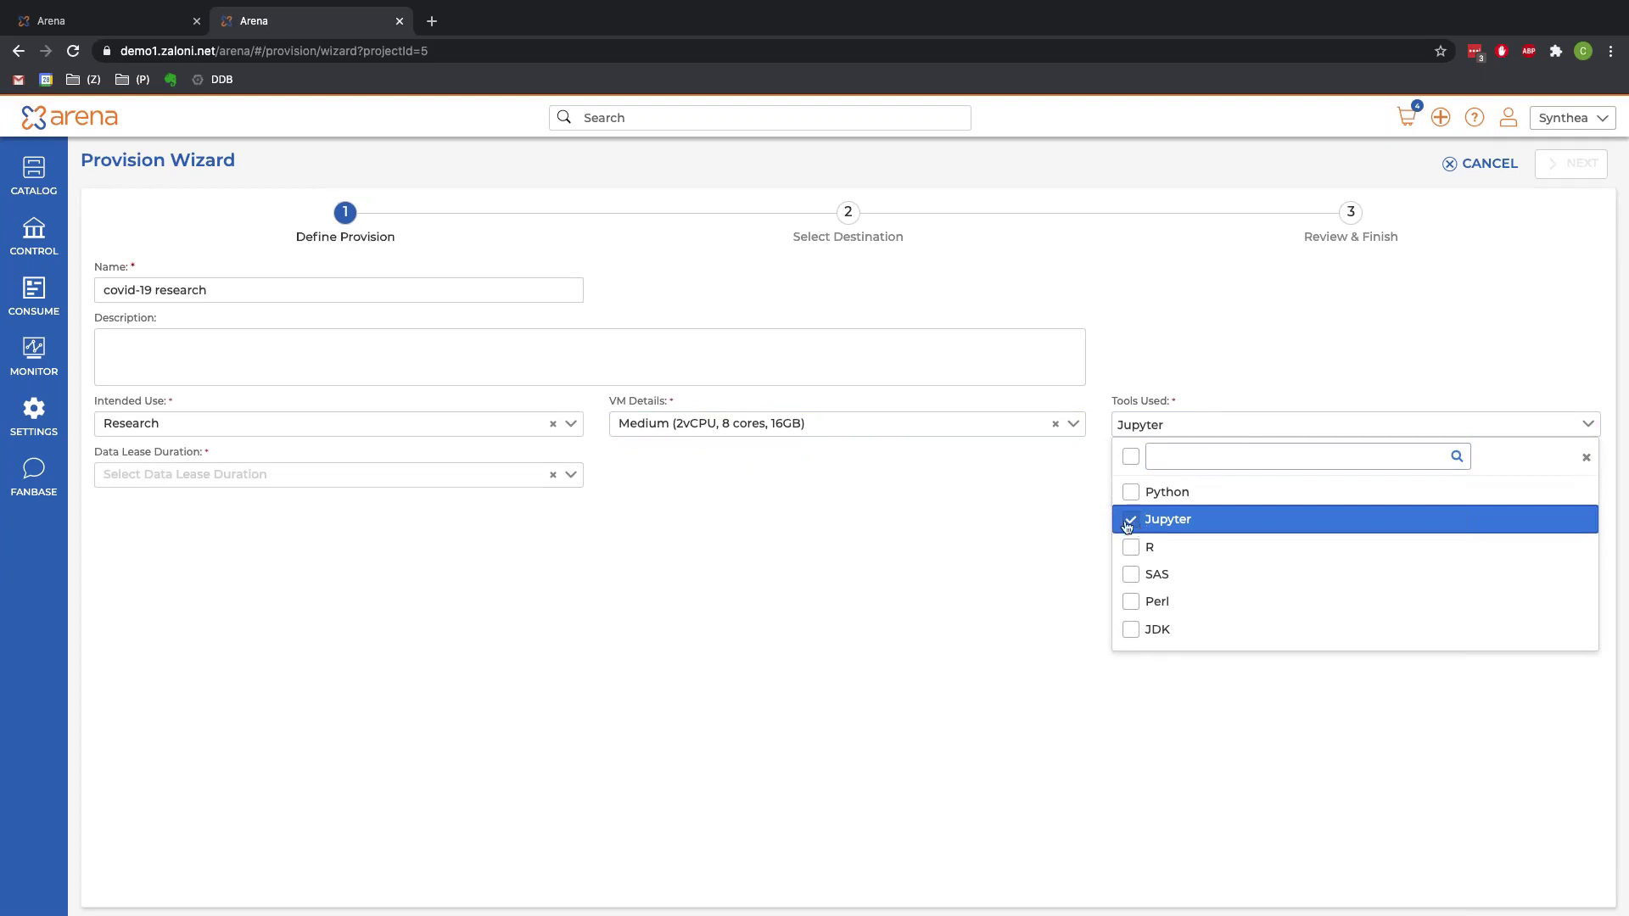
{"action": "left_click", "coordinate": [1056, 540]}
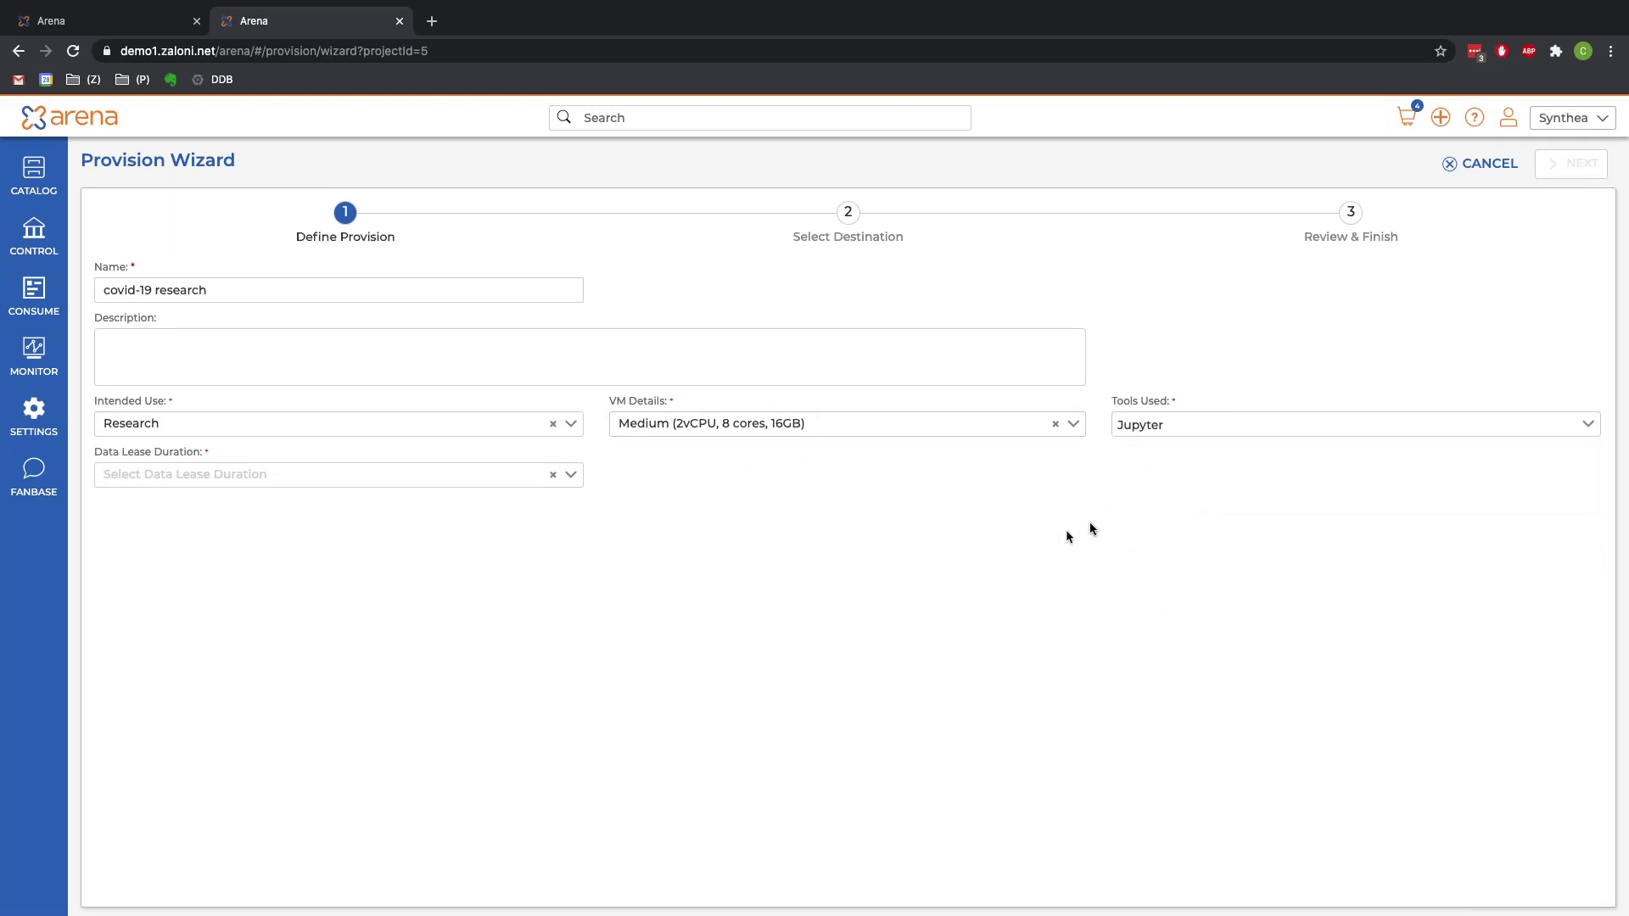
{"action": "left_click", "coordinate": [324, 482]}
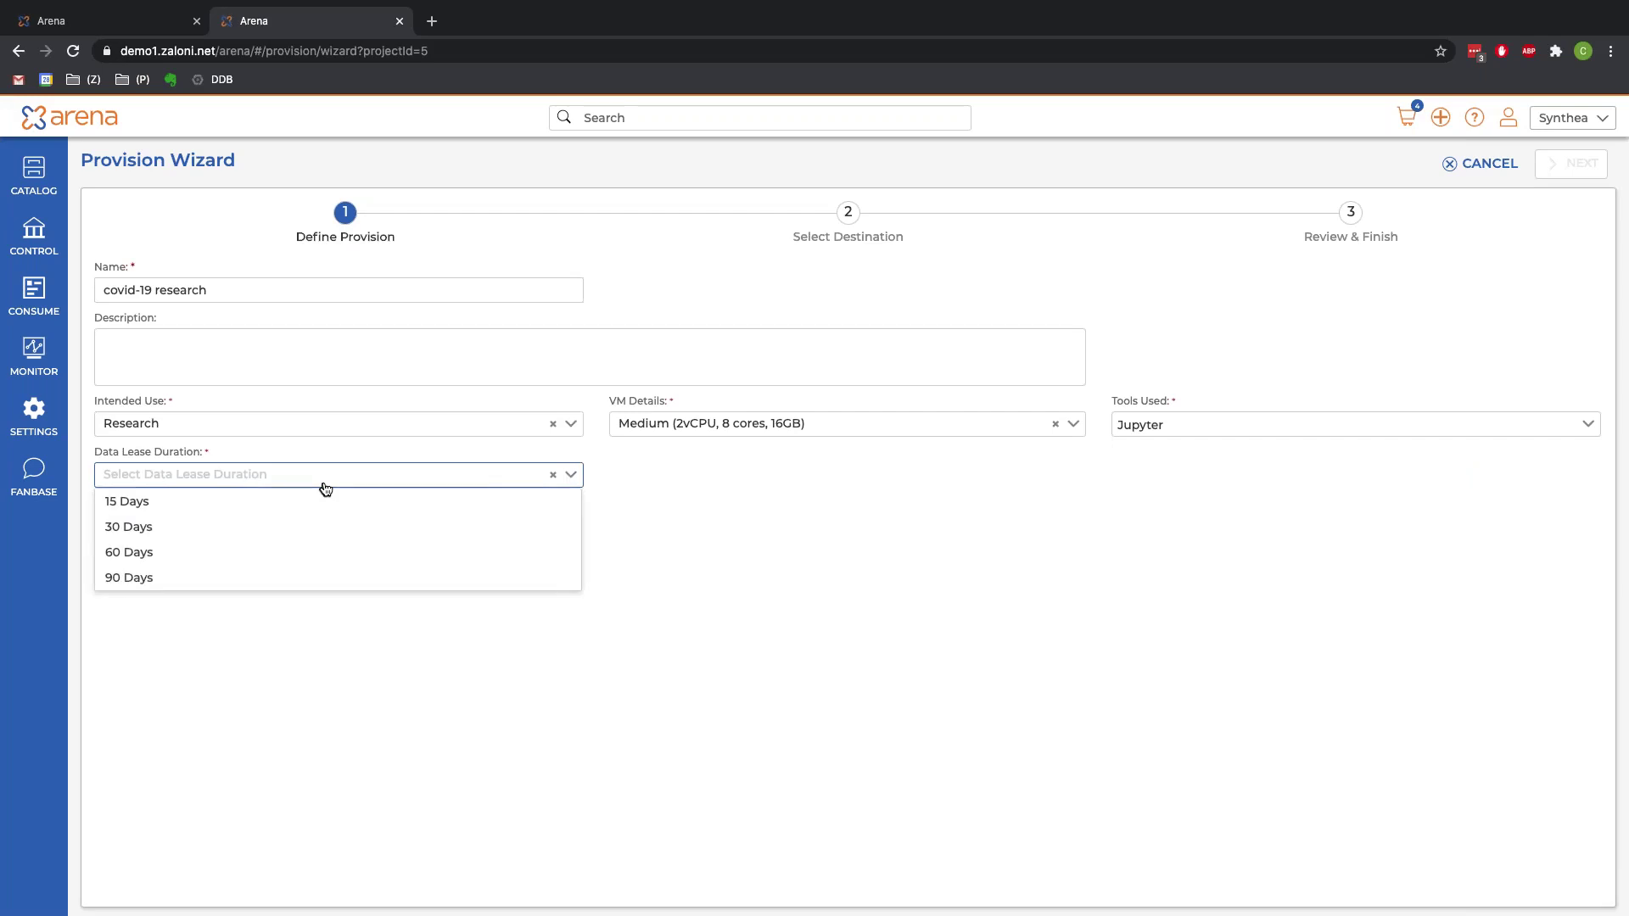
{"action": "left_click", "coordinate": [147, 525]}
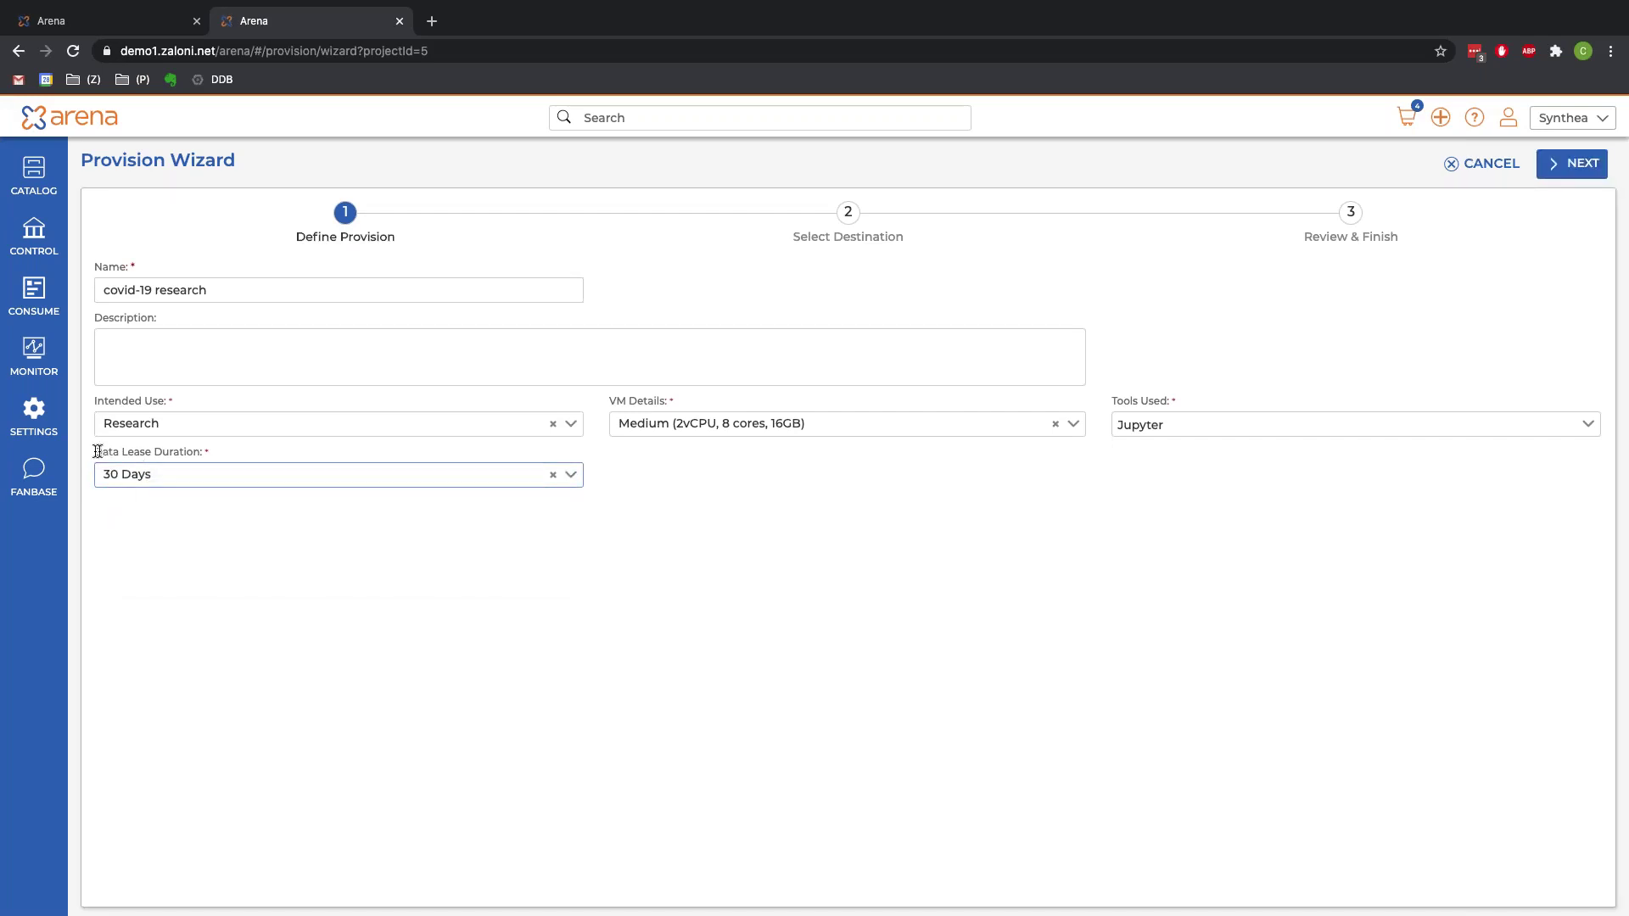
{"action": "left_click_drag", "start_coordinate": [96, 450], "coordinate": [230, 456]}
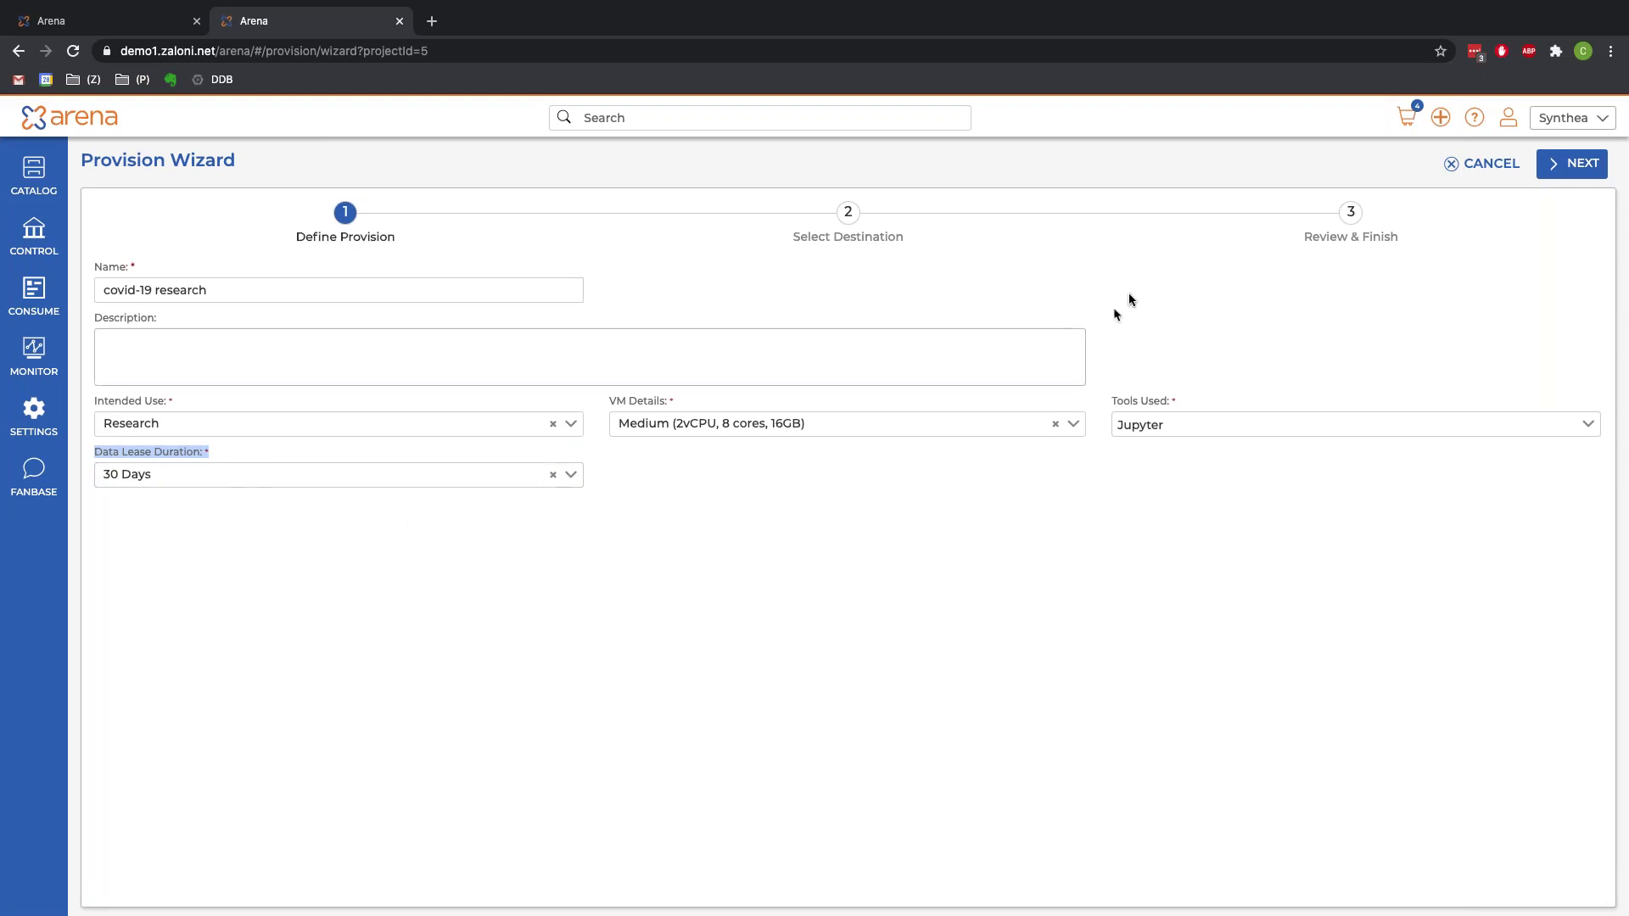
{"action": "left_click", "coordinate": [1580, 170]}
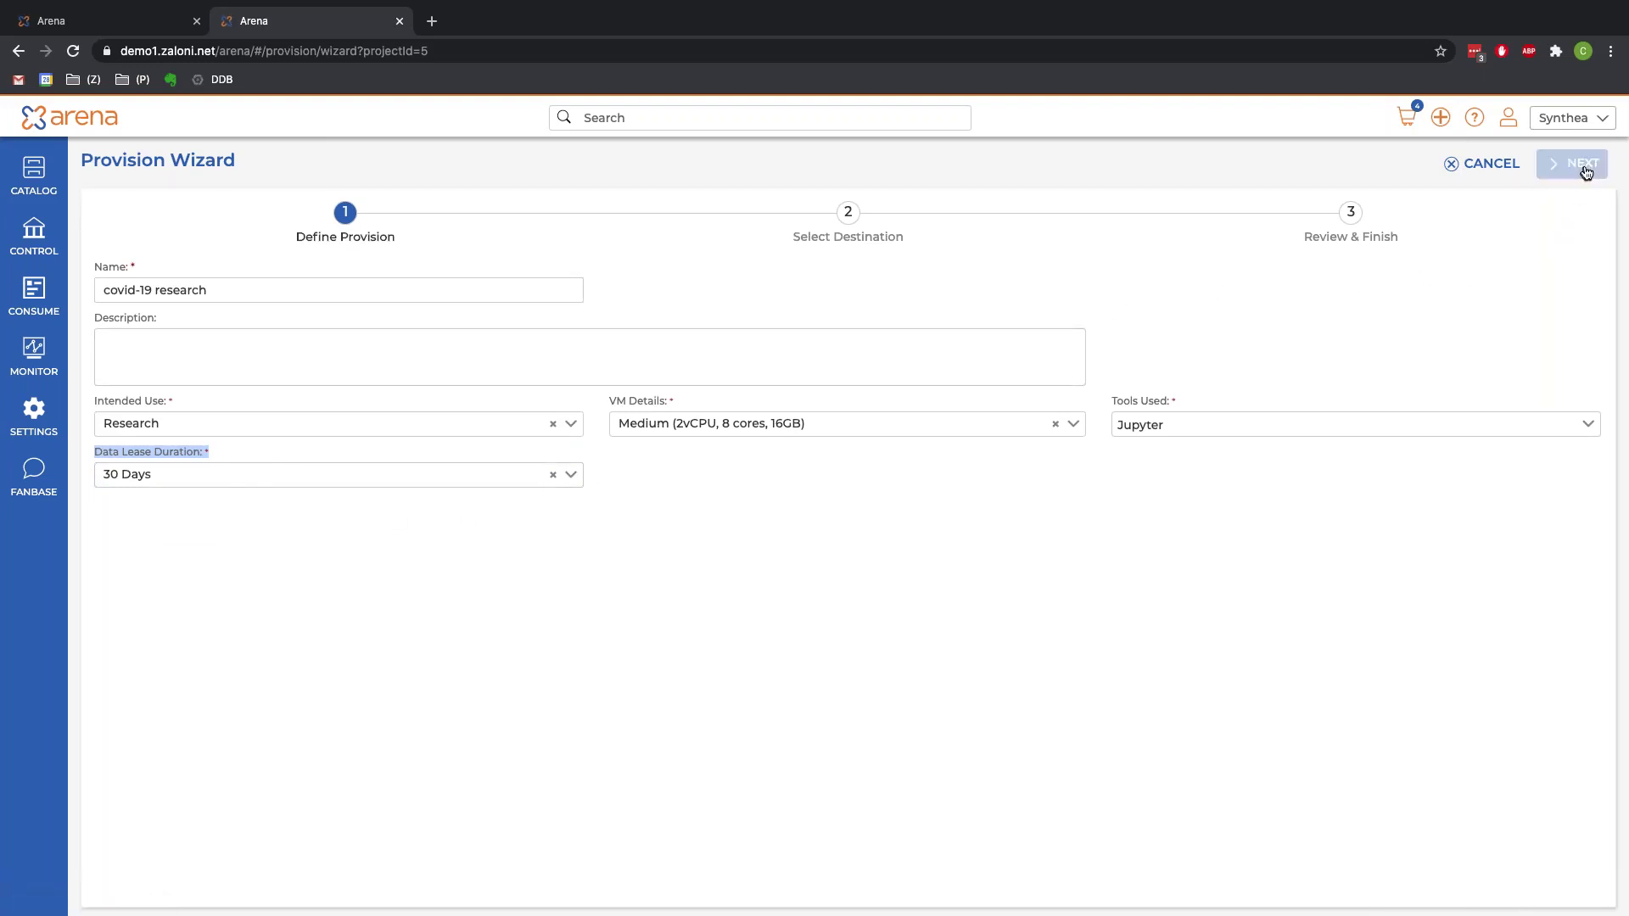
Step: Target the SnowFlake connection with destination type RDBMS and database type SNOWFLAKE, continuing to Review & Finish
{"action": "left_click", "coordinate": [1556, 161]}
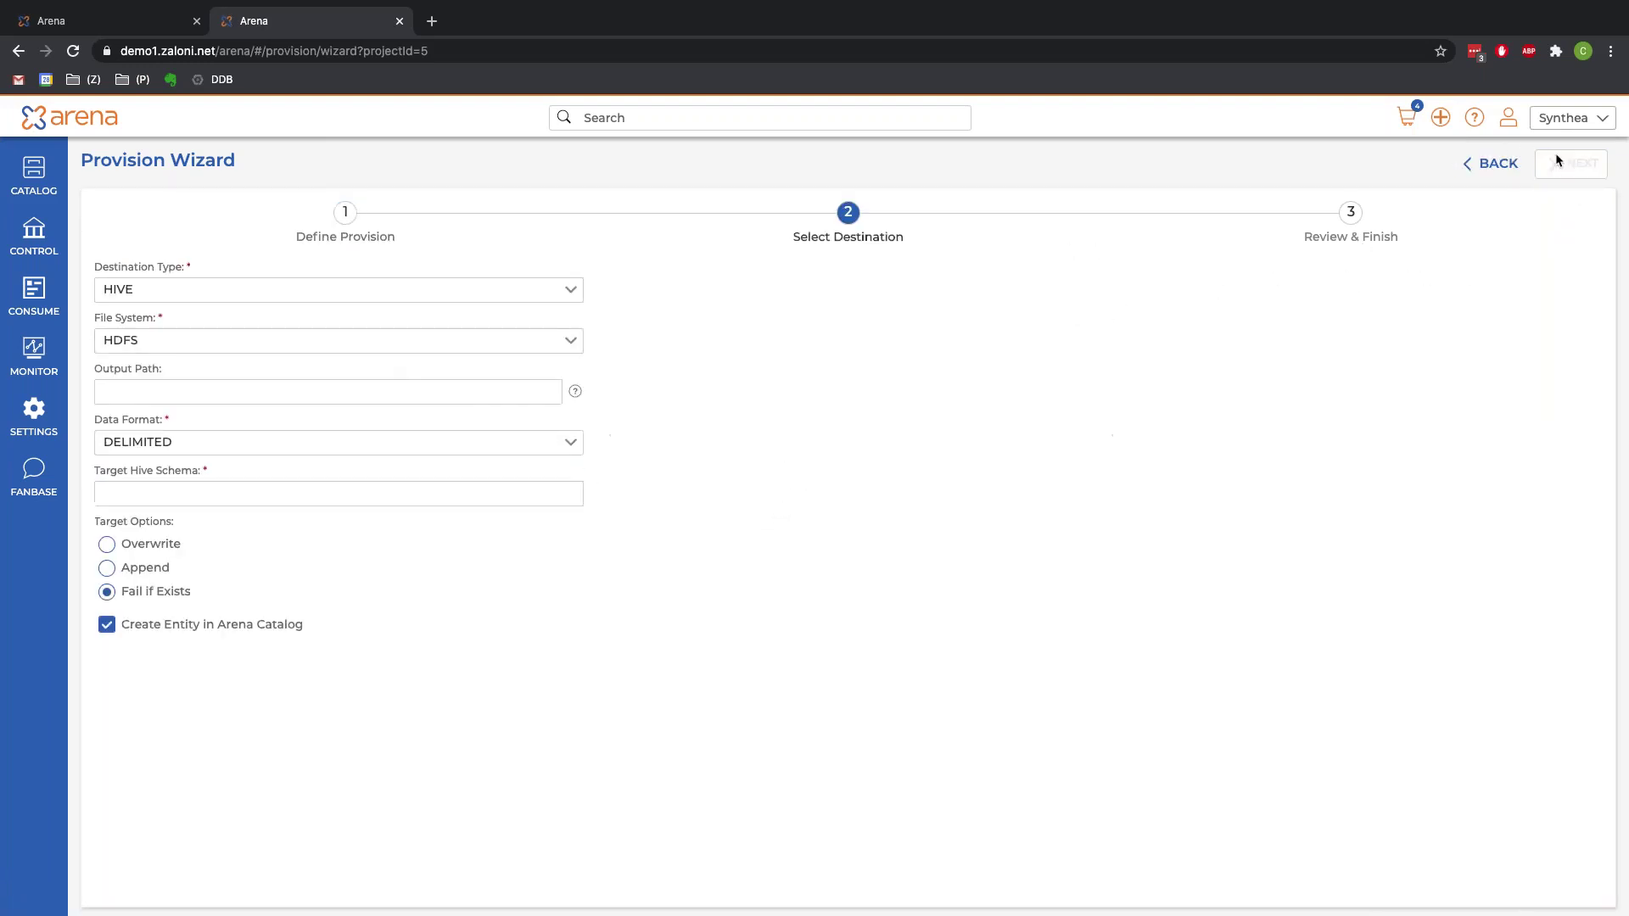
{"action": "left_click", "coordinate": [355, 295]}
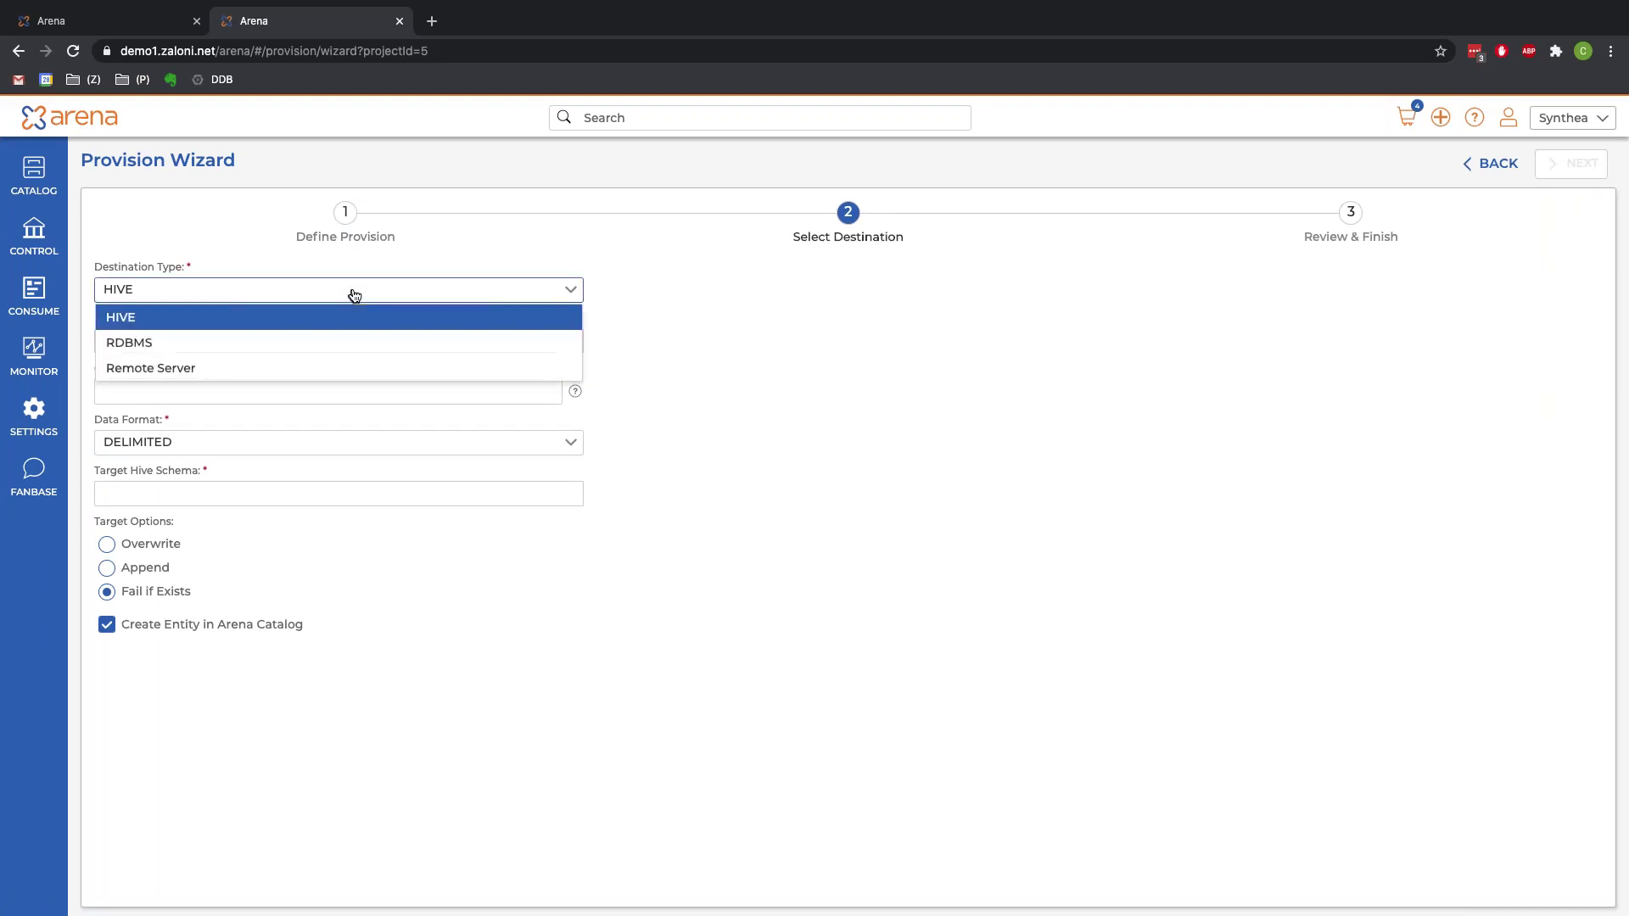
{"action": "left_click", "coordinate": [241, 348]}
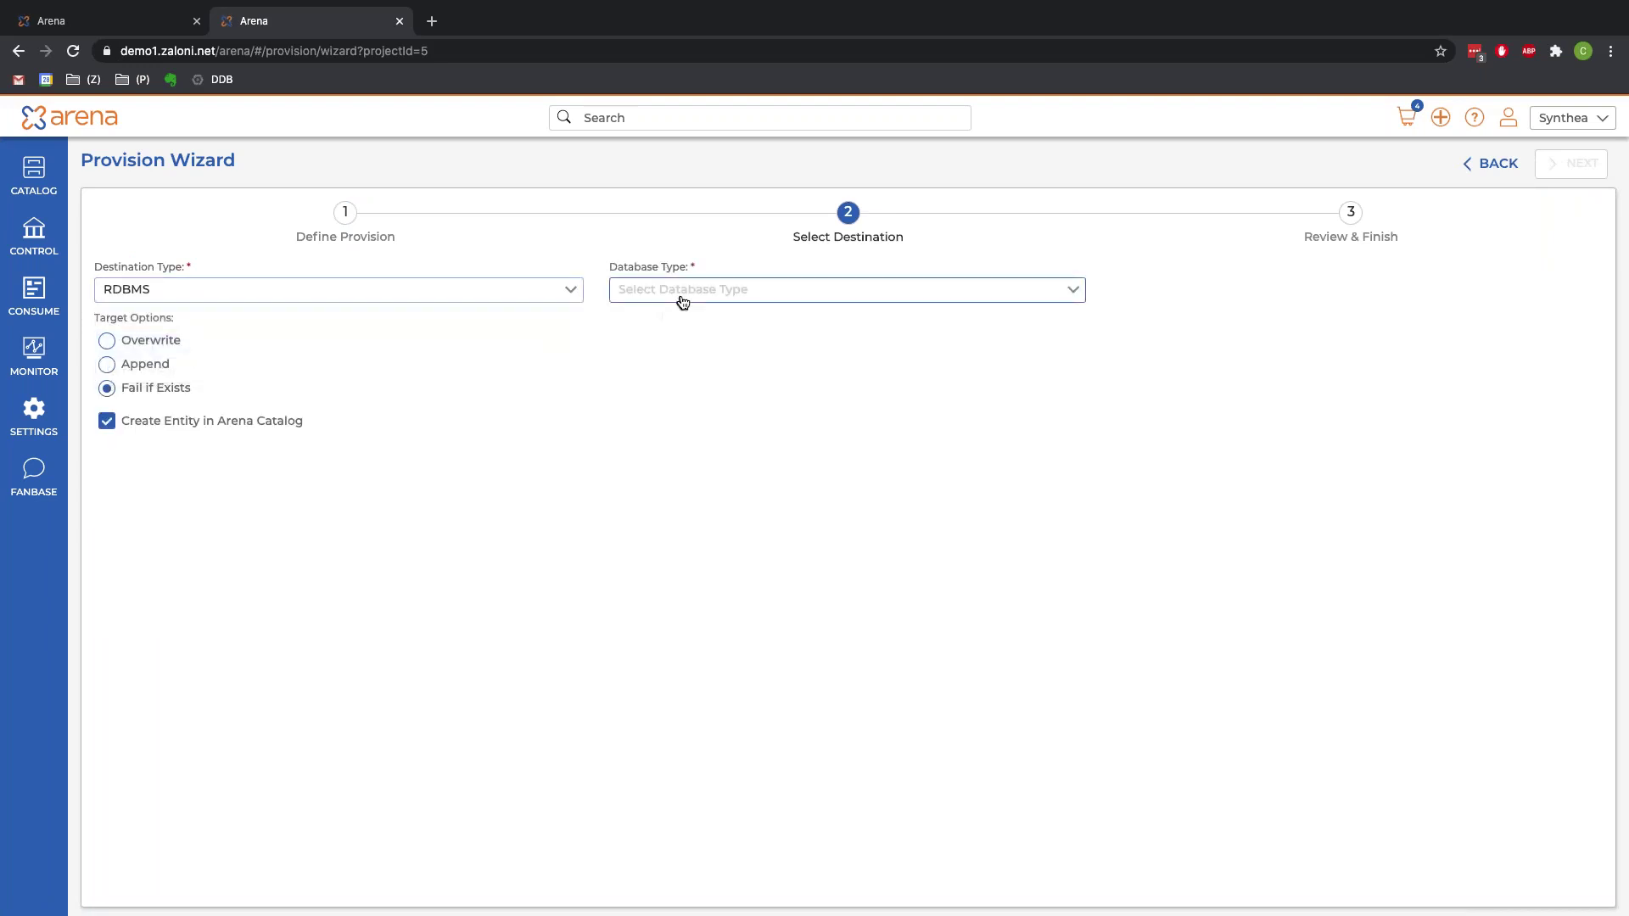
{"action": "left_click", "coordinate": [680, 293]}
{"action": "scroll", "coordinate": [694, 422], "scroll_direction": "down", "scroll_amount": 2}
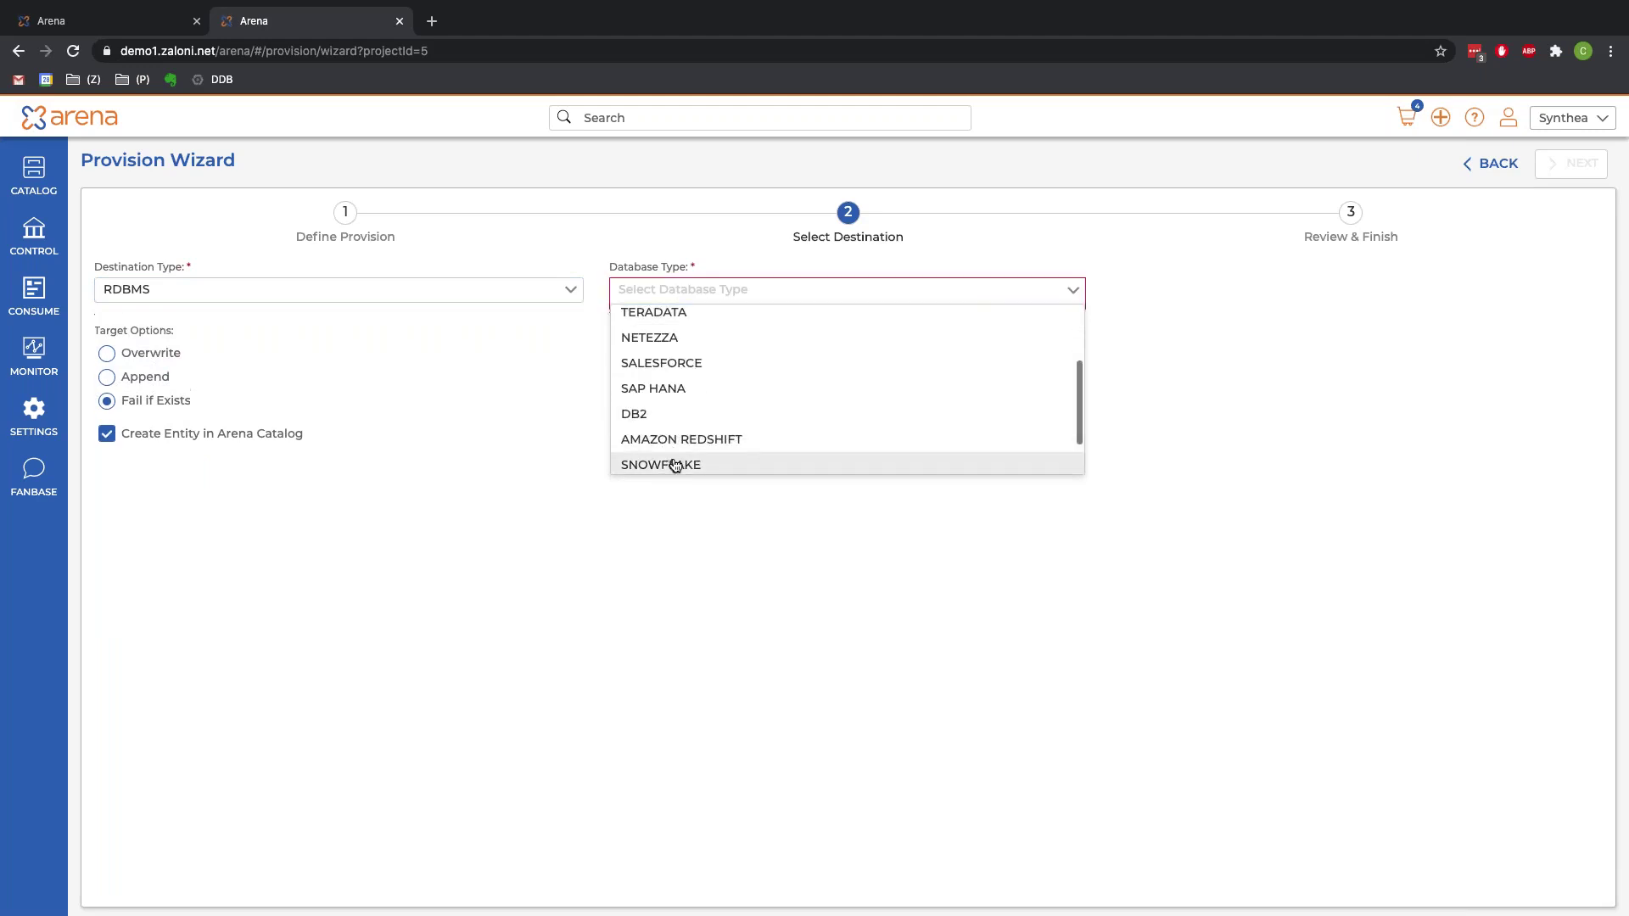
{"action": "left_click", "coordinate": [674, 465]}
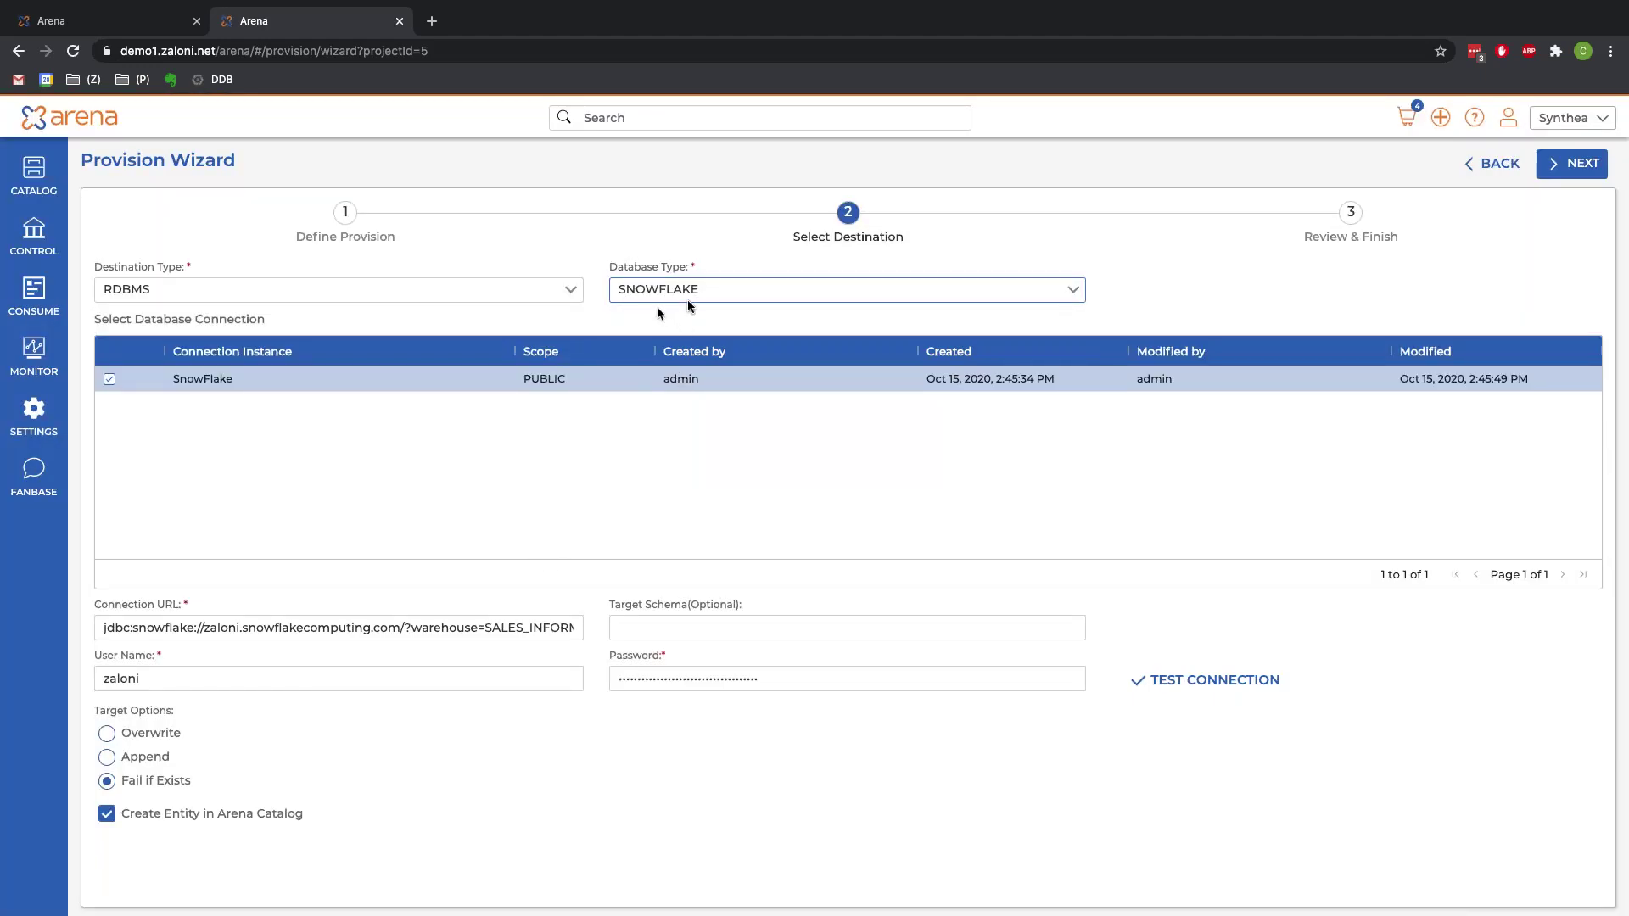
{"action": "left_click", "coordinate": [1572, 167]}
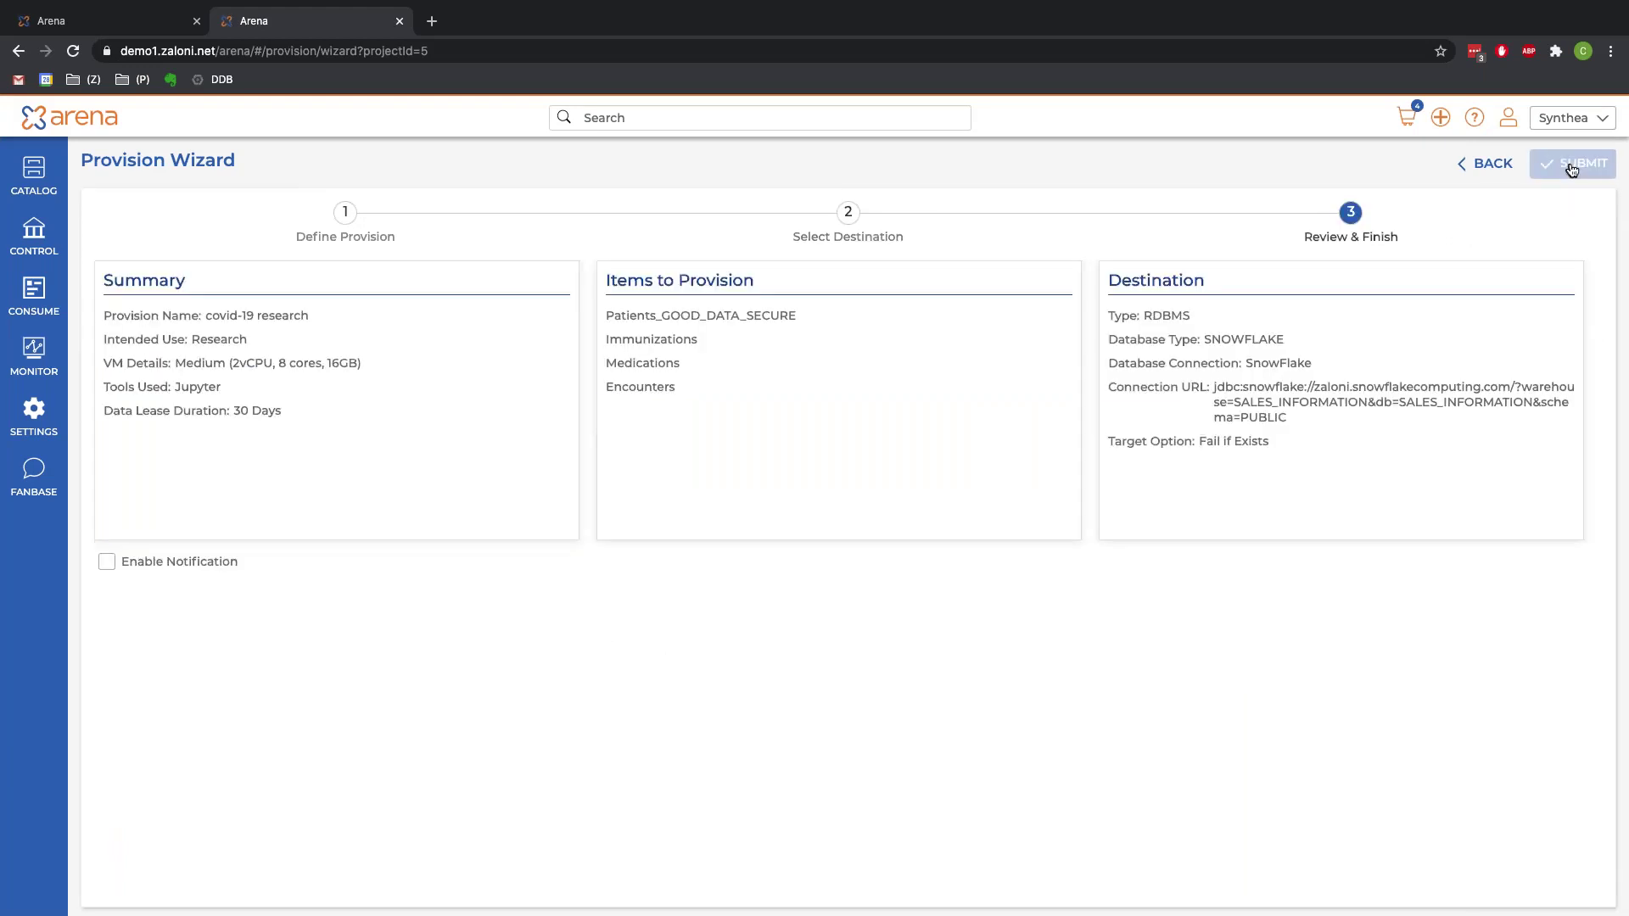
Step: Enable notification with the recipient's e-mail address, then advance the presentation to the Questions? slide
{"action": "left_click", "coordinate": [107, 562]}
{"action": "left_click", "coordinate": [317, 564]}
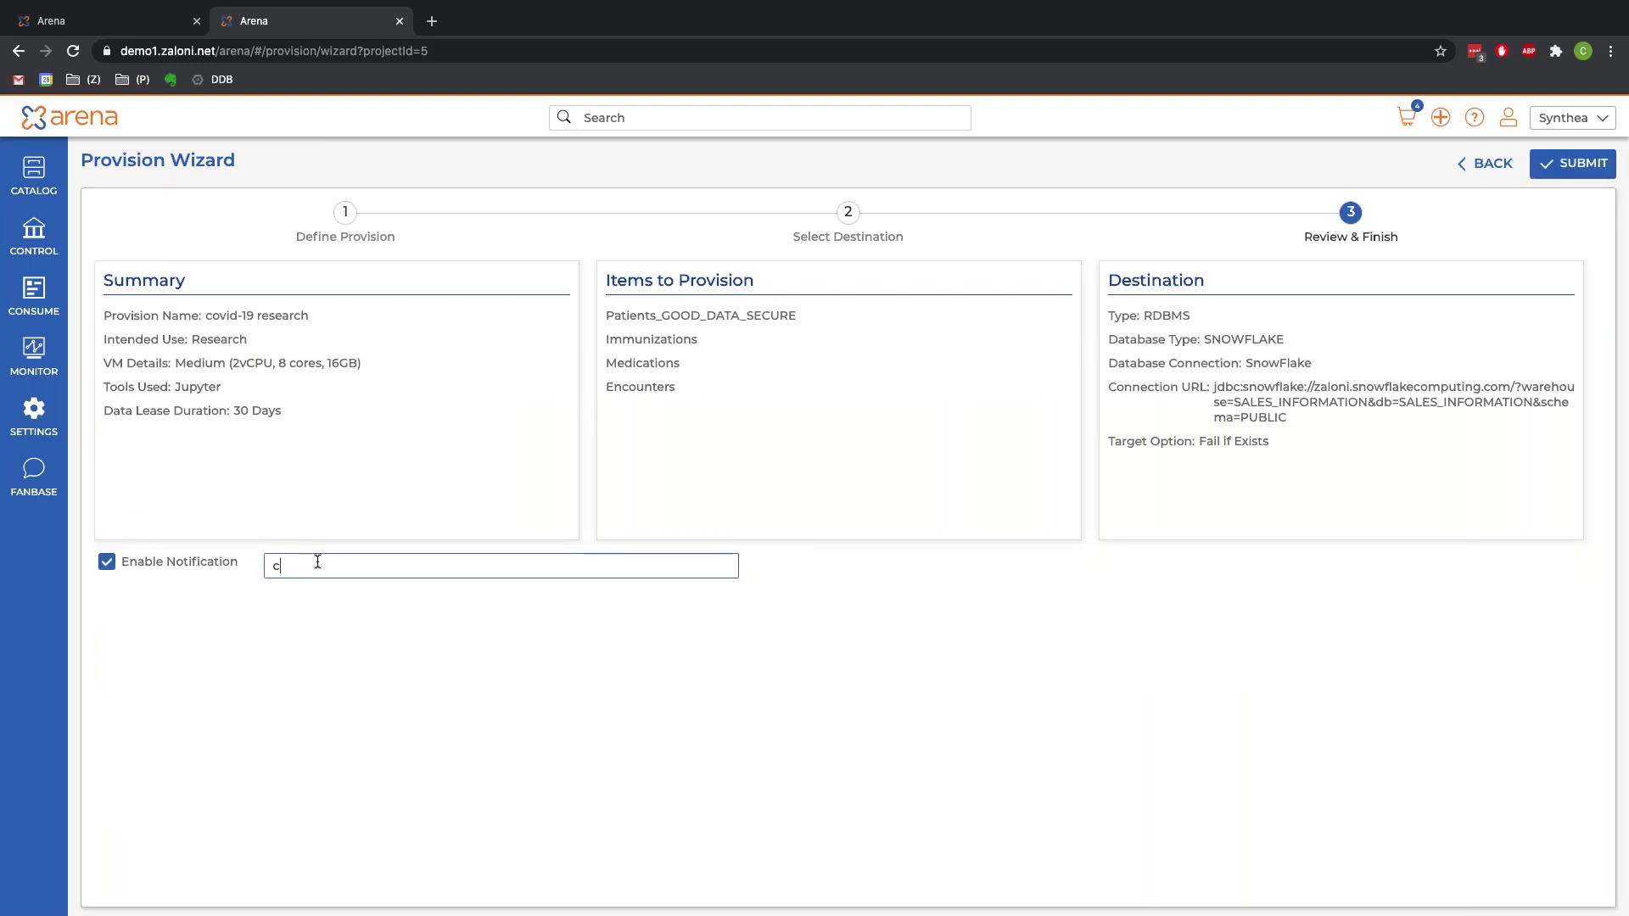
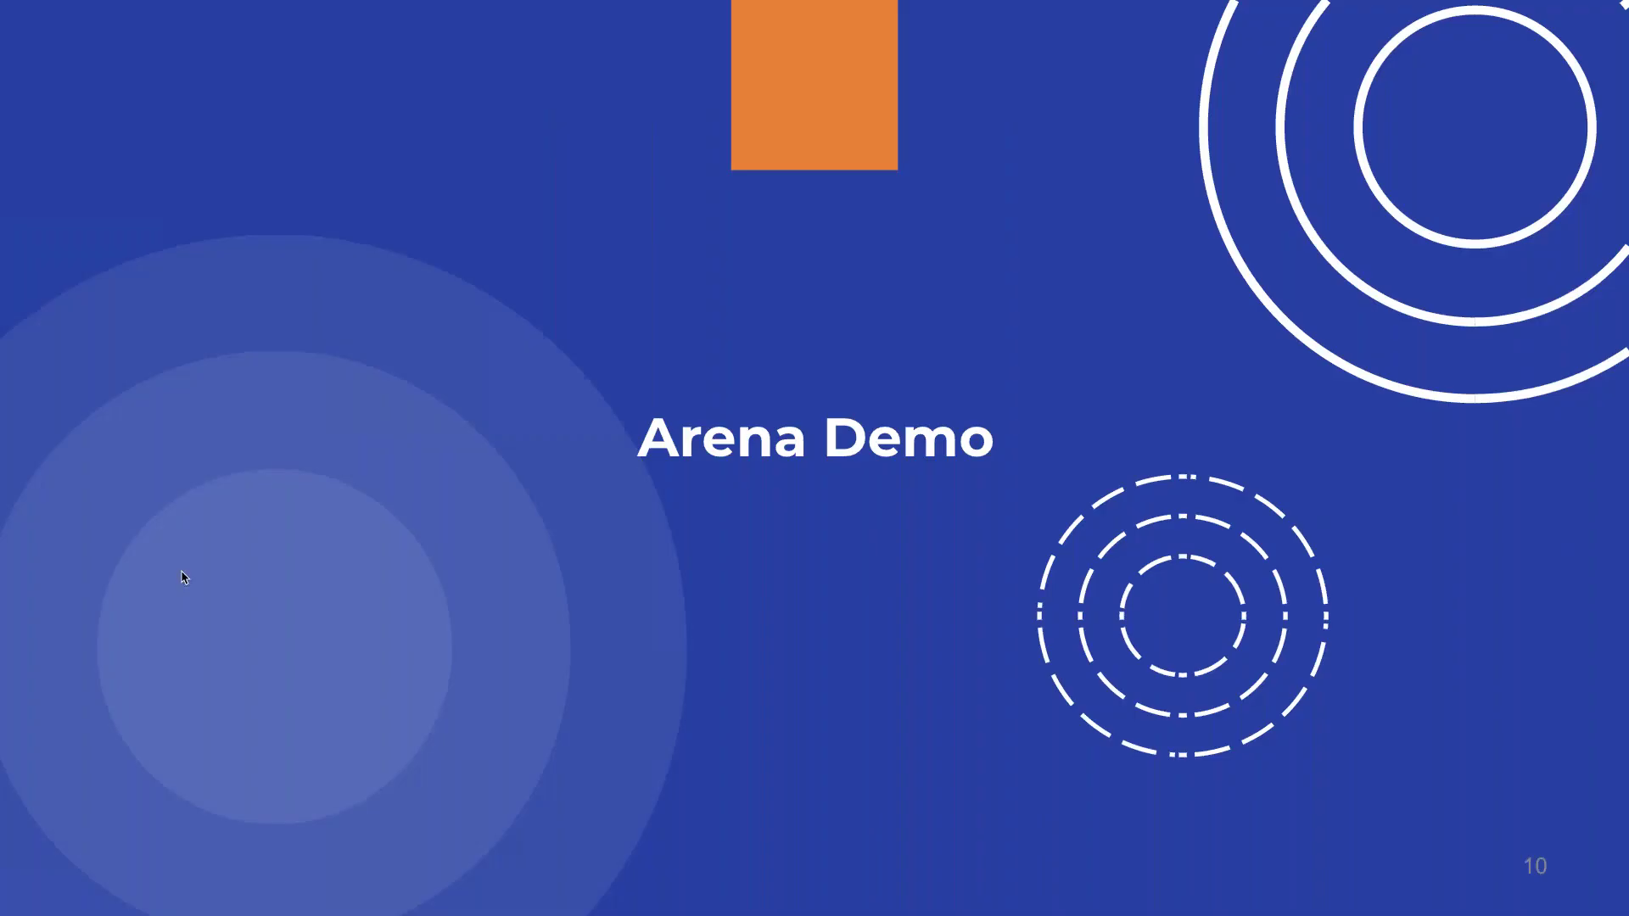
{"action": "key", "text": "Right"}
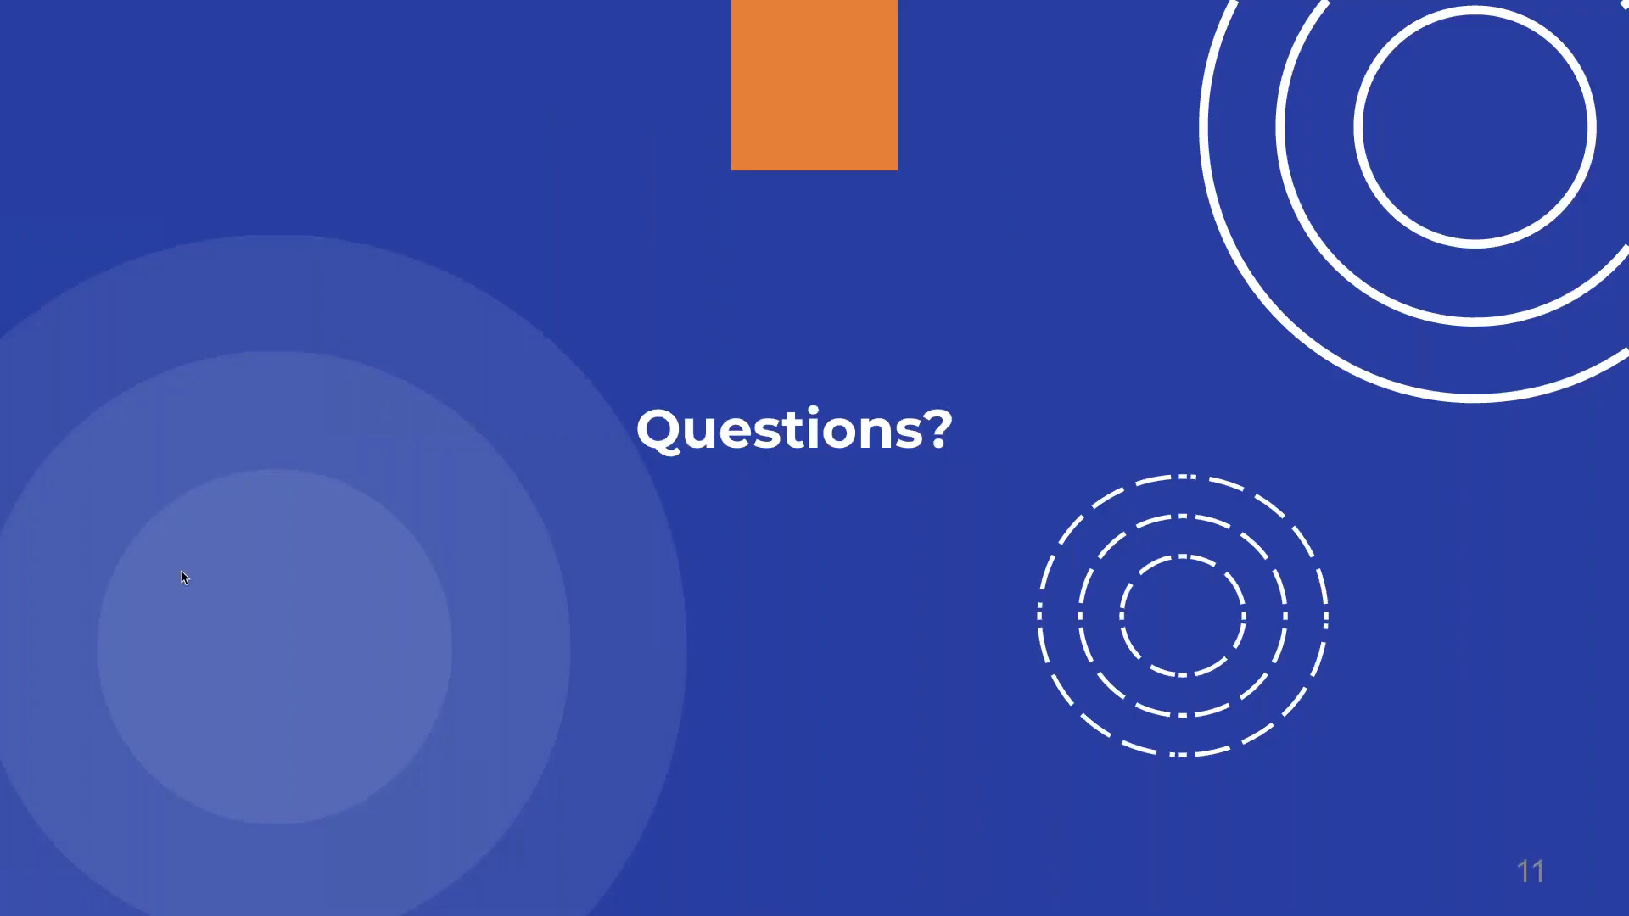